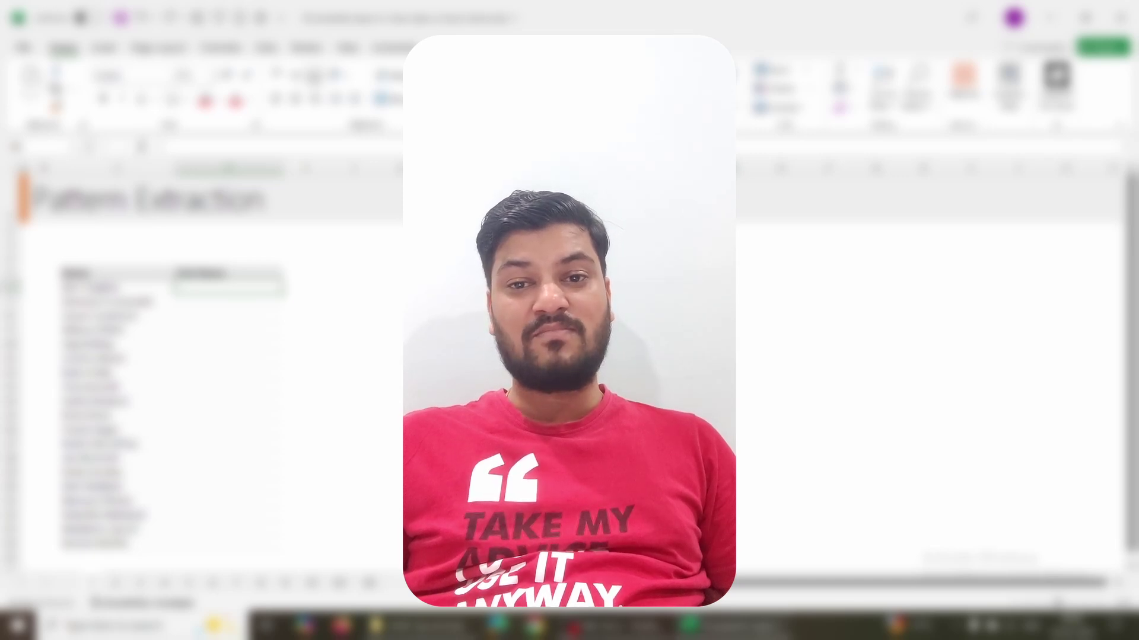
Step: Enter Barr in D6 as the example and Flash Fill the remaining first names down column D
click(119, 289)
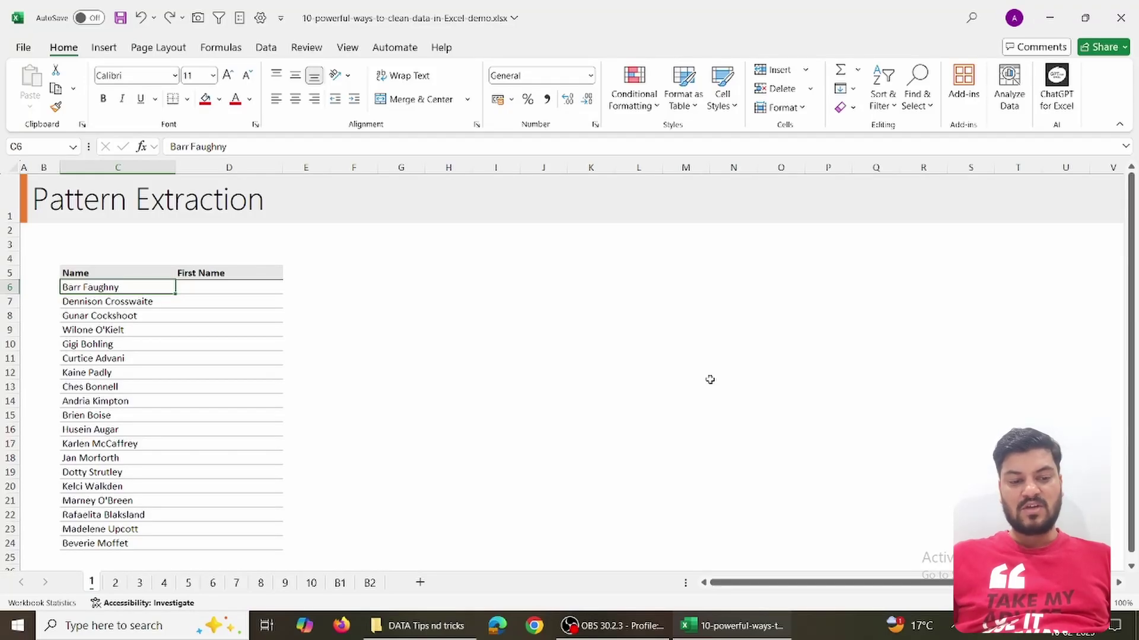
key(ctrl+shift+Down)
key(Right)
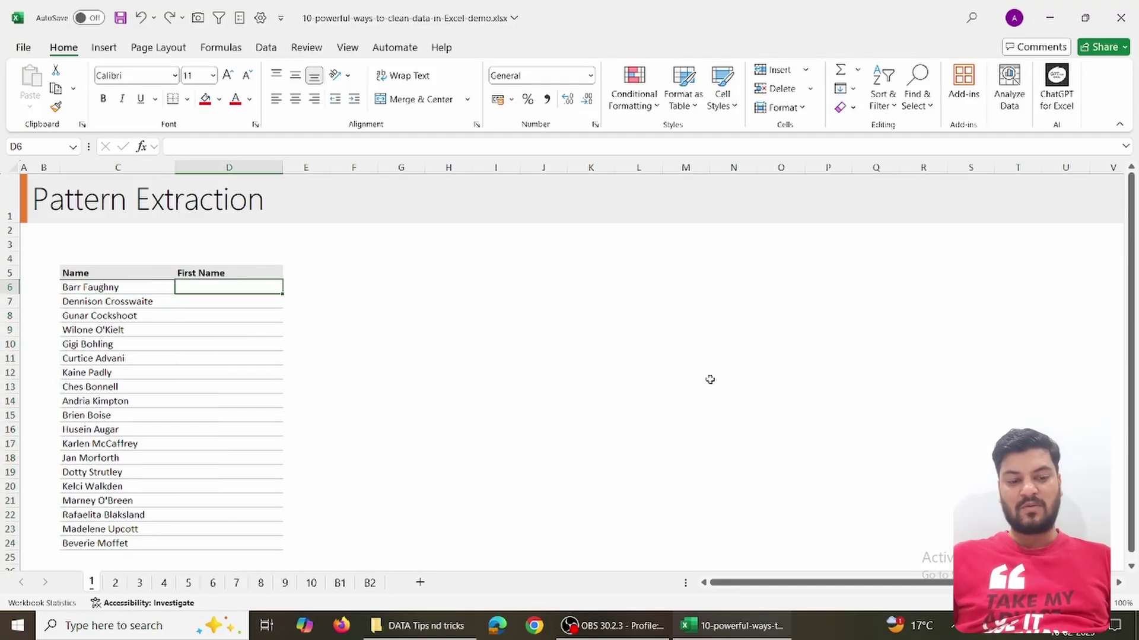
text(Barr)
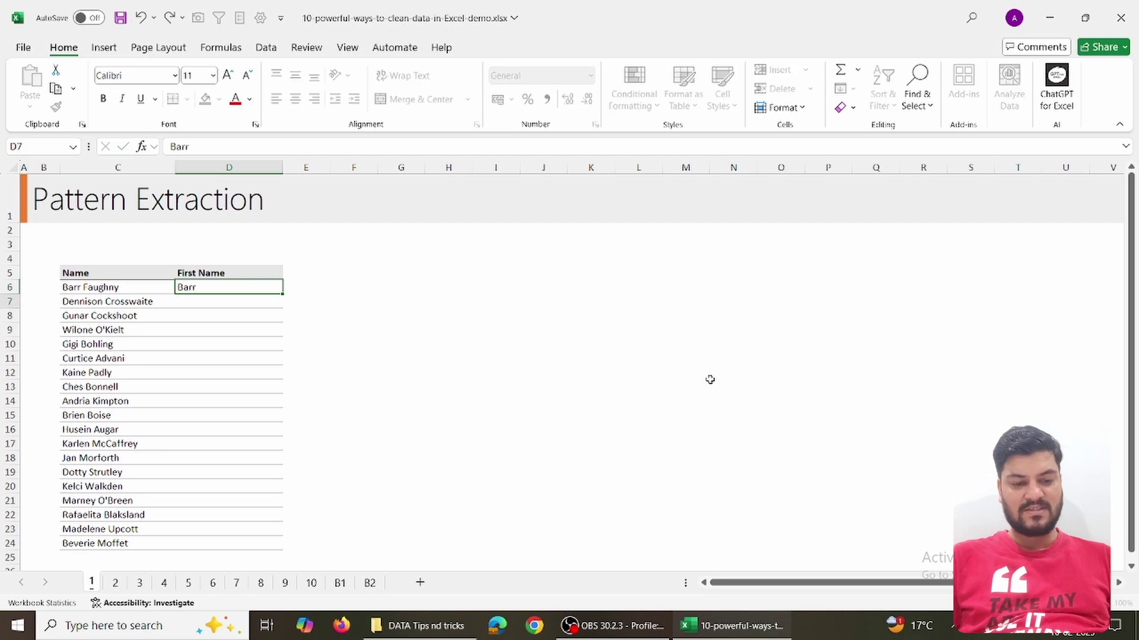
key(Return)
key(ctrl+e)
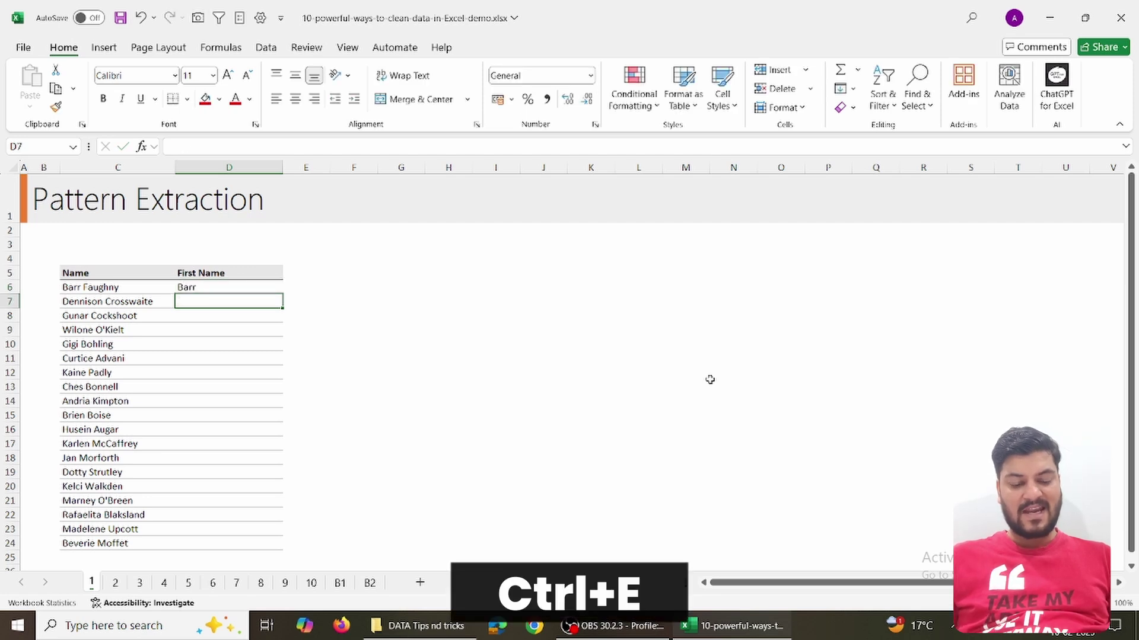
Step: Compare the extracted first names against the full names beside them
key(Up)
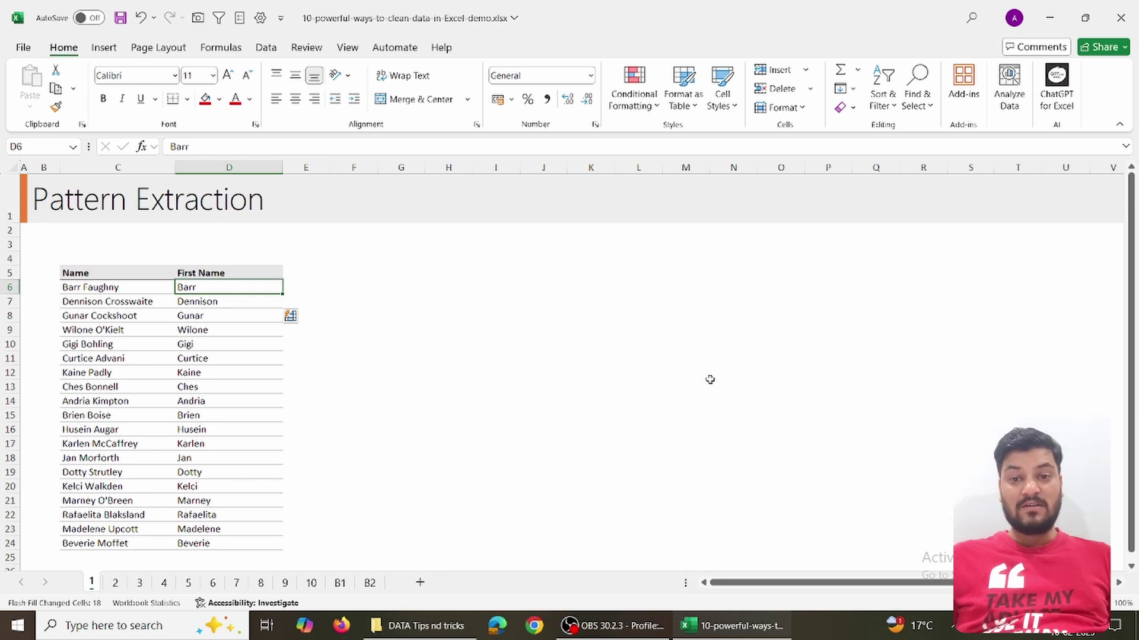
key(Left)
key(Right)
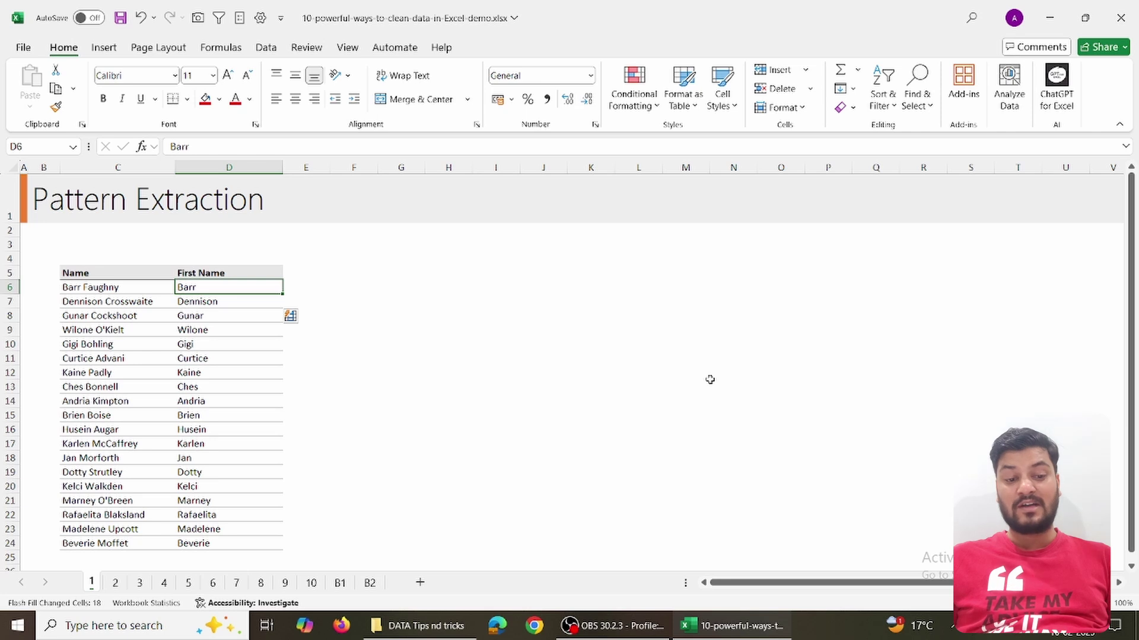
key(Left)
key(Right)
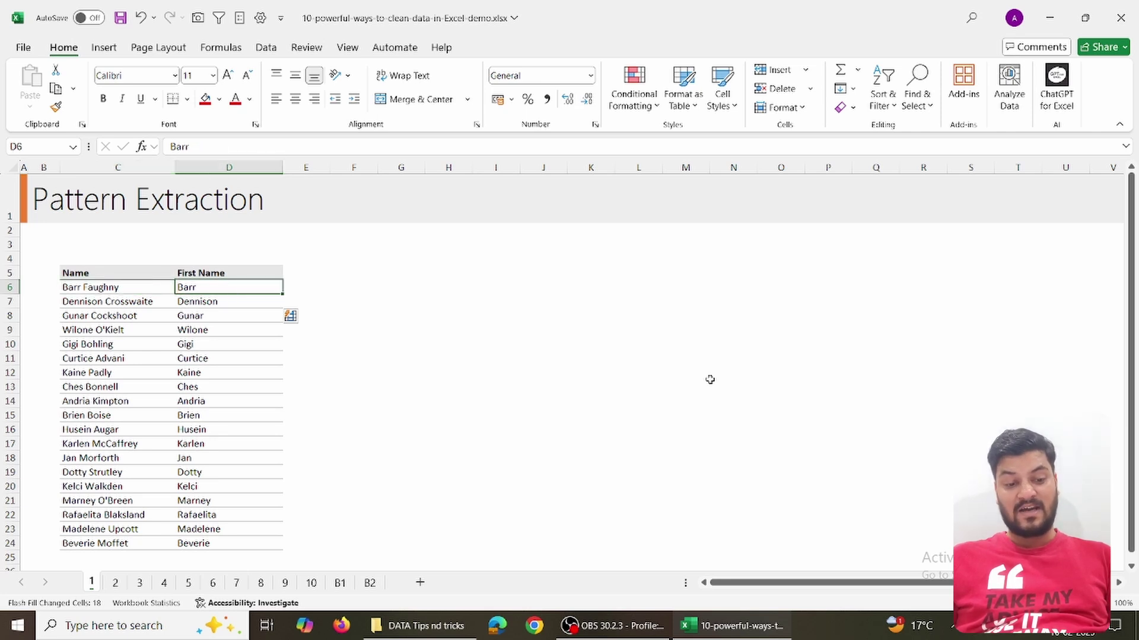
Step: Test changing the first full name to Lokesh, undo it, and re-run Flash Fill
key(Left)
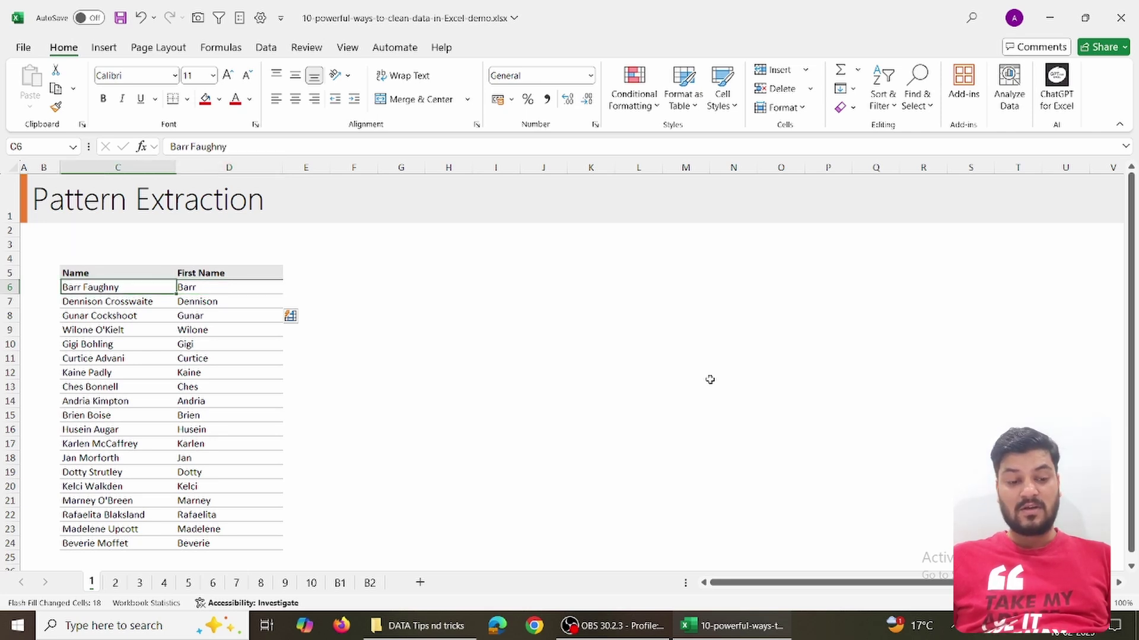
text(Lokesh)
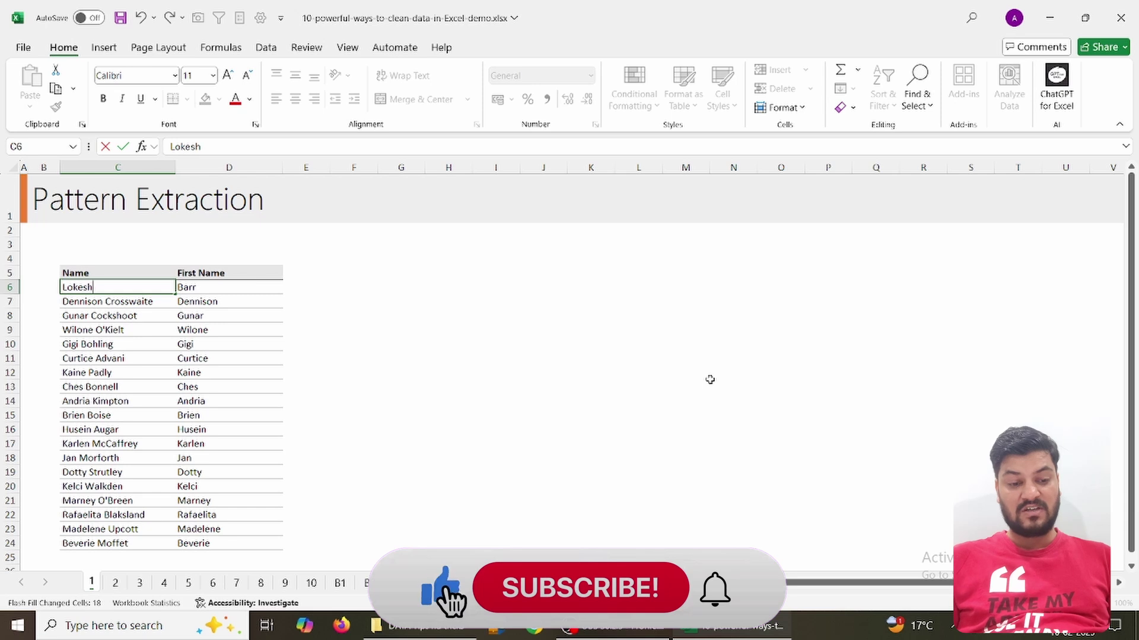
key(Return)
key(Right)
key(Up)
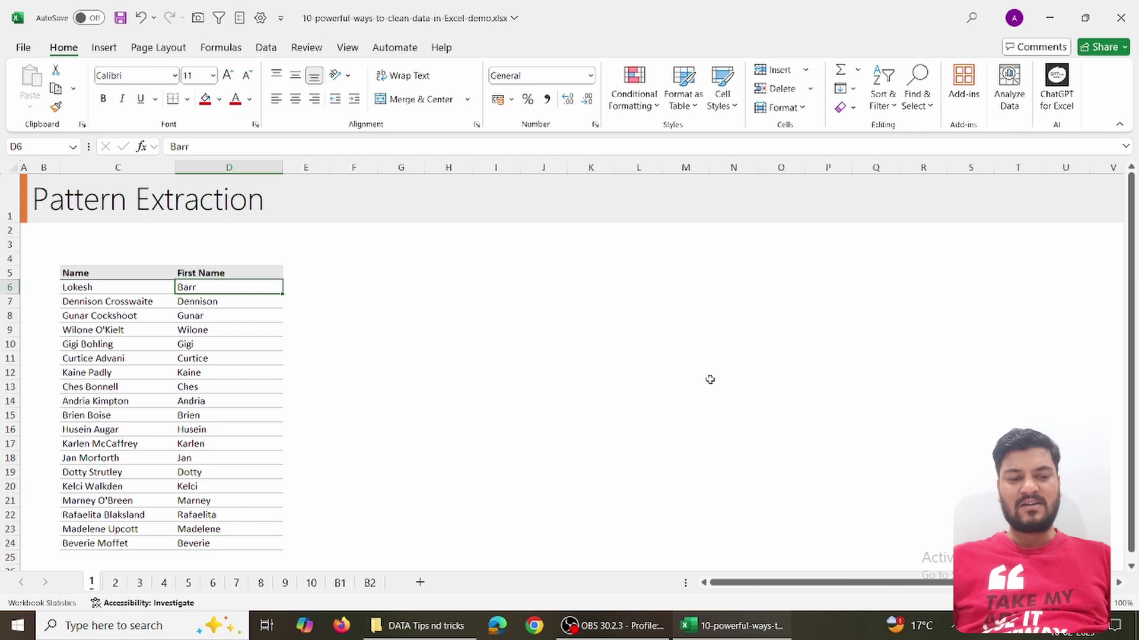
key(ctrl+z)
key(Right)
key(ctrl+e)
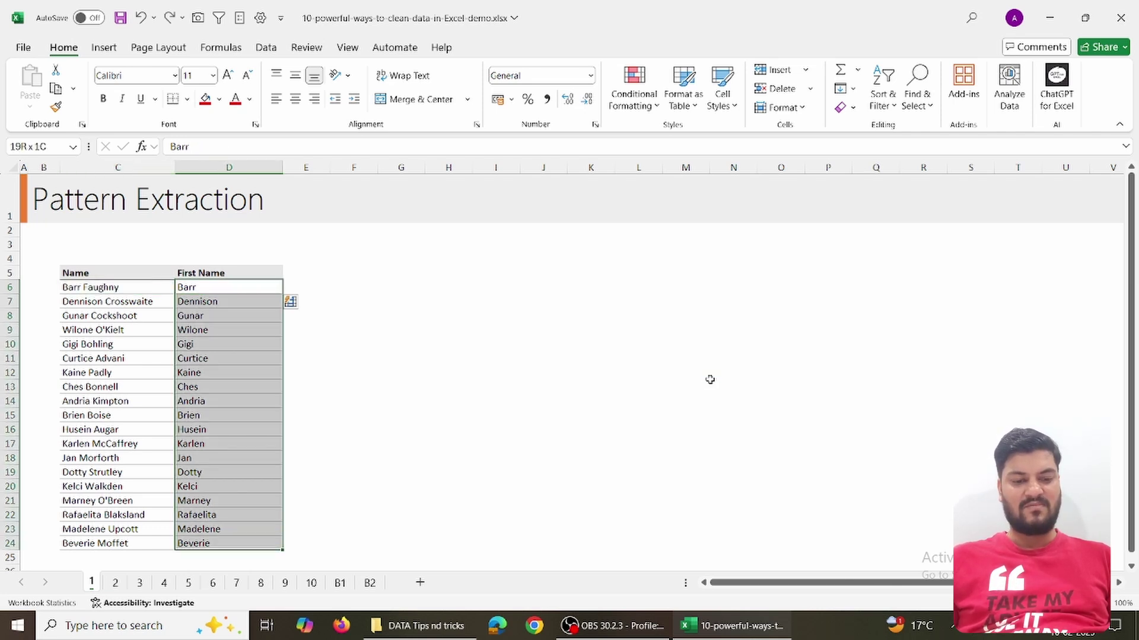
key(Up)
key(Down)
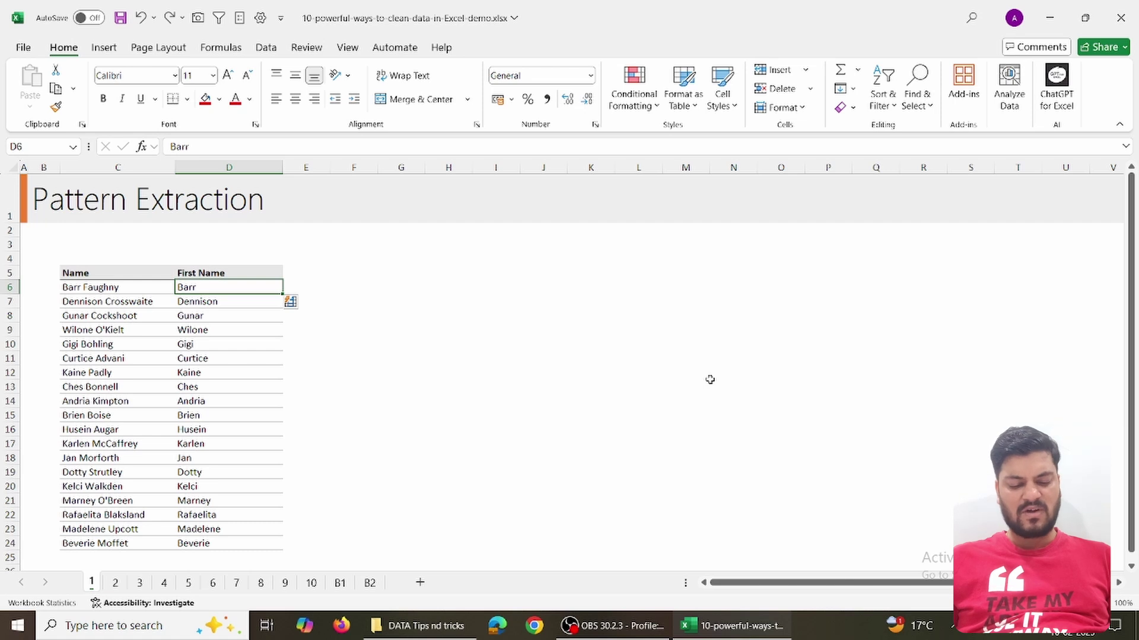
Step: Overwrite D6 with Faughny so Flash Fill switches the column to surnames
text(Faugh)
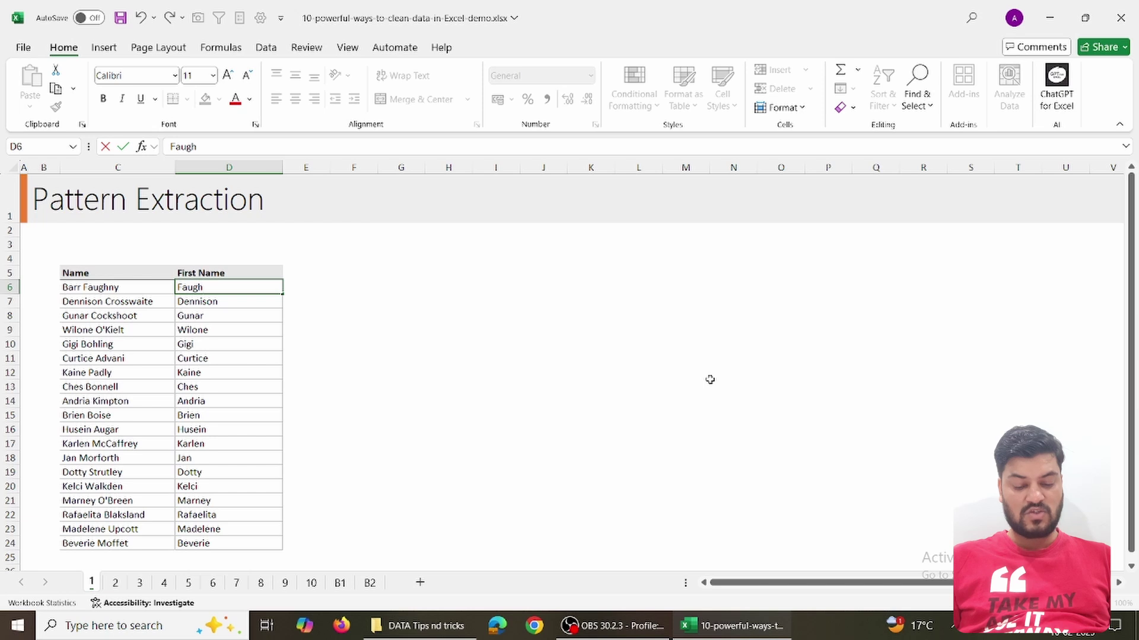
key(BackSpace)
key(BackSpace)
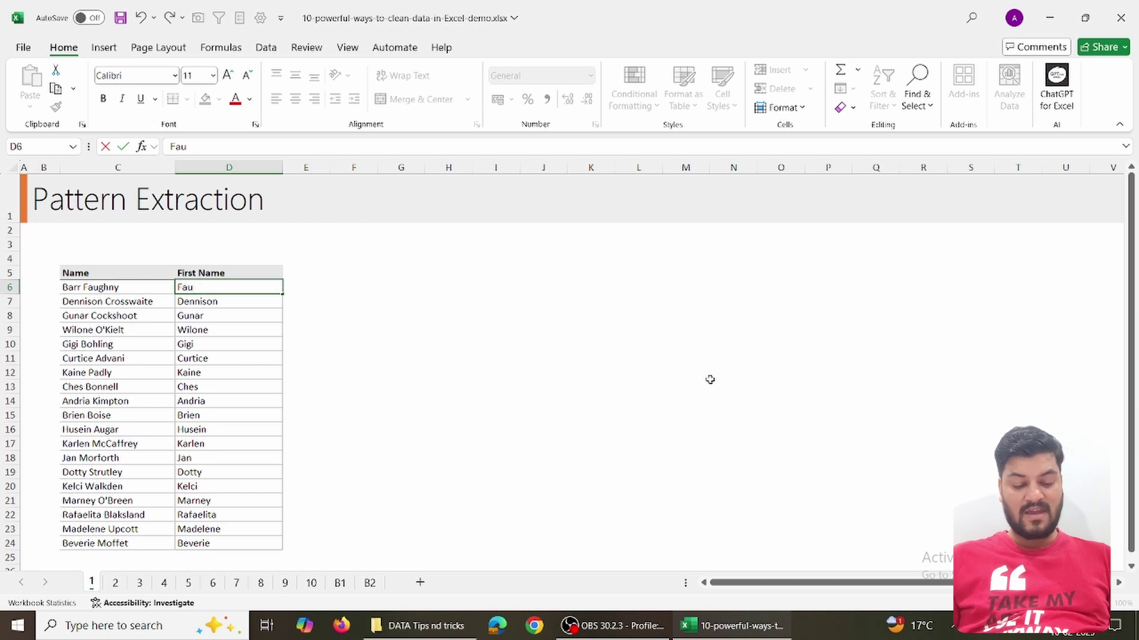
text(ghny)
key(Return)
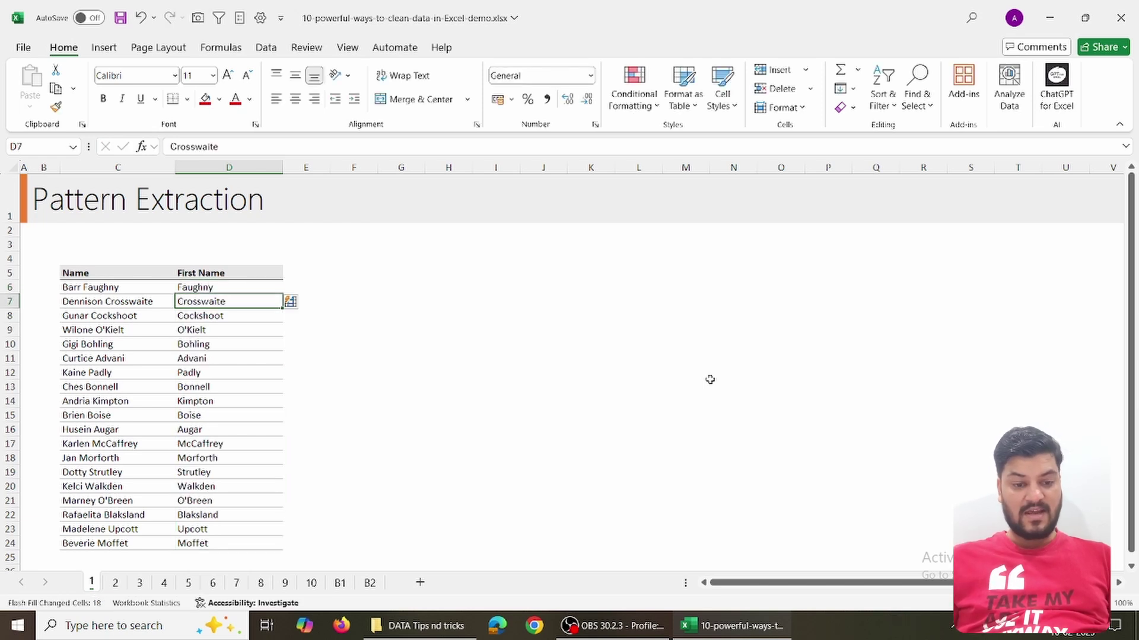
key(Down)
key(Down)
key(Down)
key(Down)
key(Down)
key(Down)
key(Down)
key(Down)
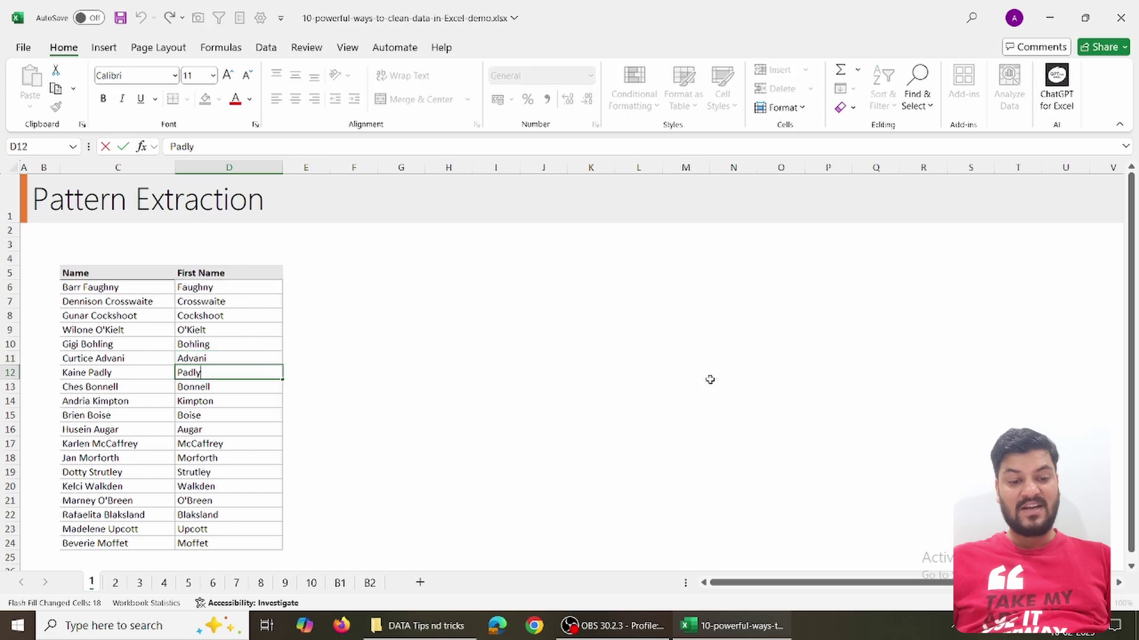
key(Down)
key(Down)
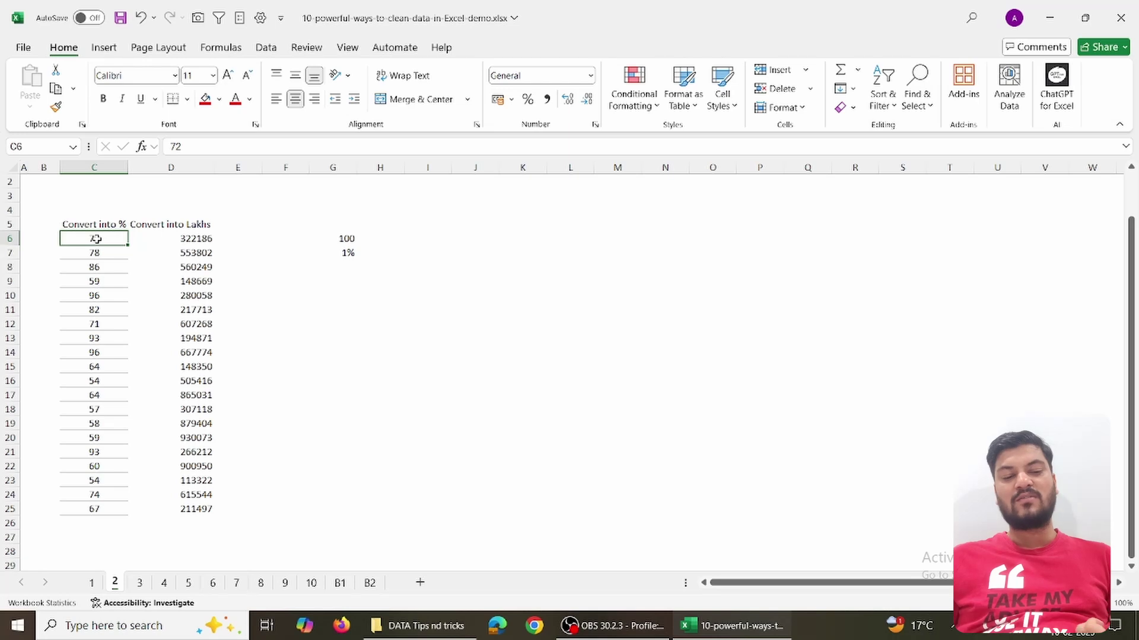
Step: Copy the cell holding 1% as the multiplier
key(Right)
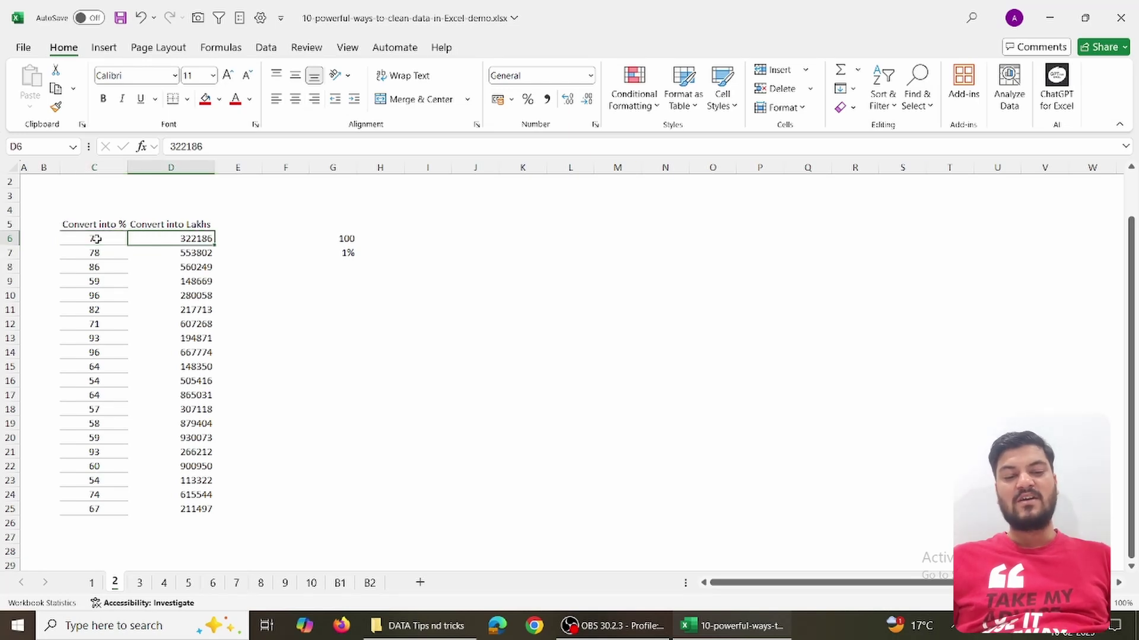
key(ctrl+shift+Down)
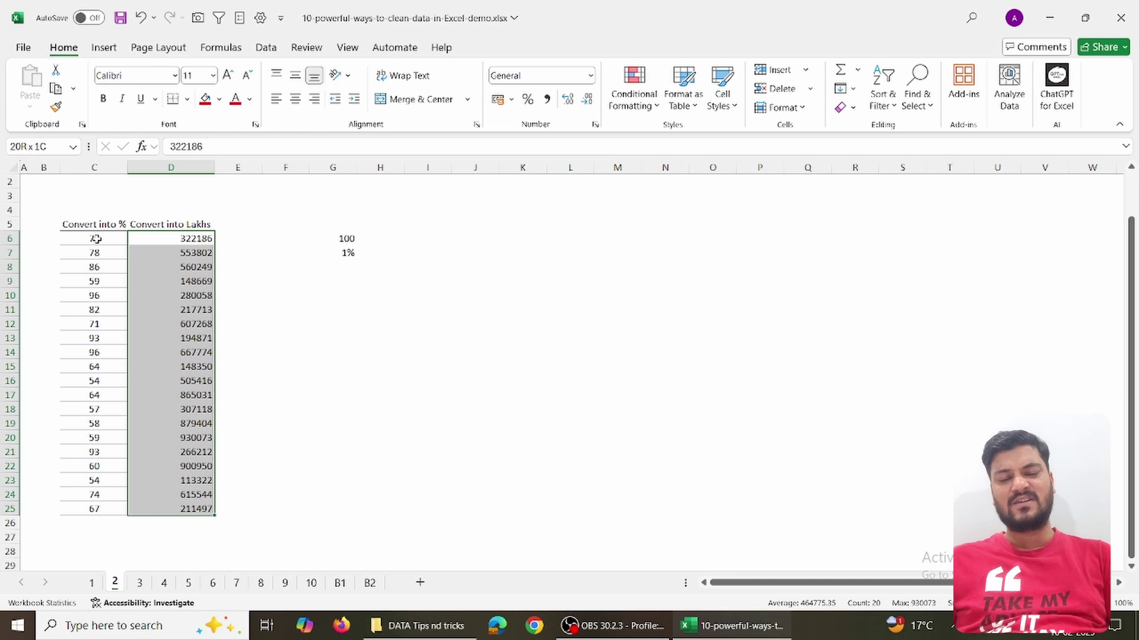
click(96, 239)
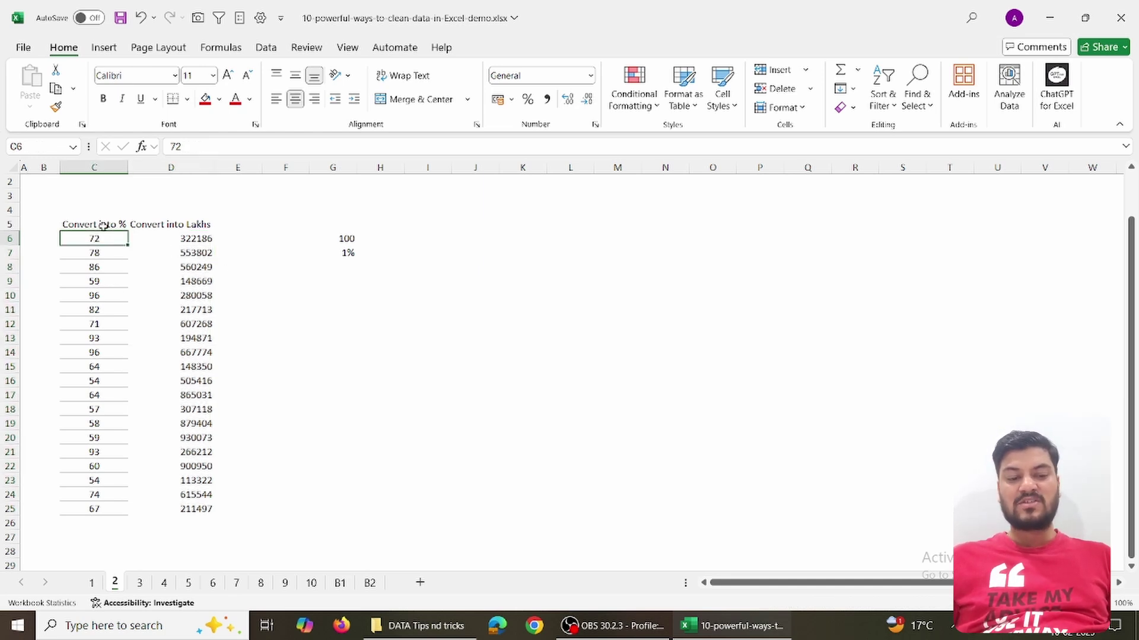
click(334, 256)
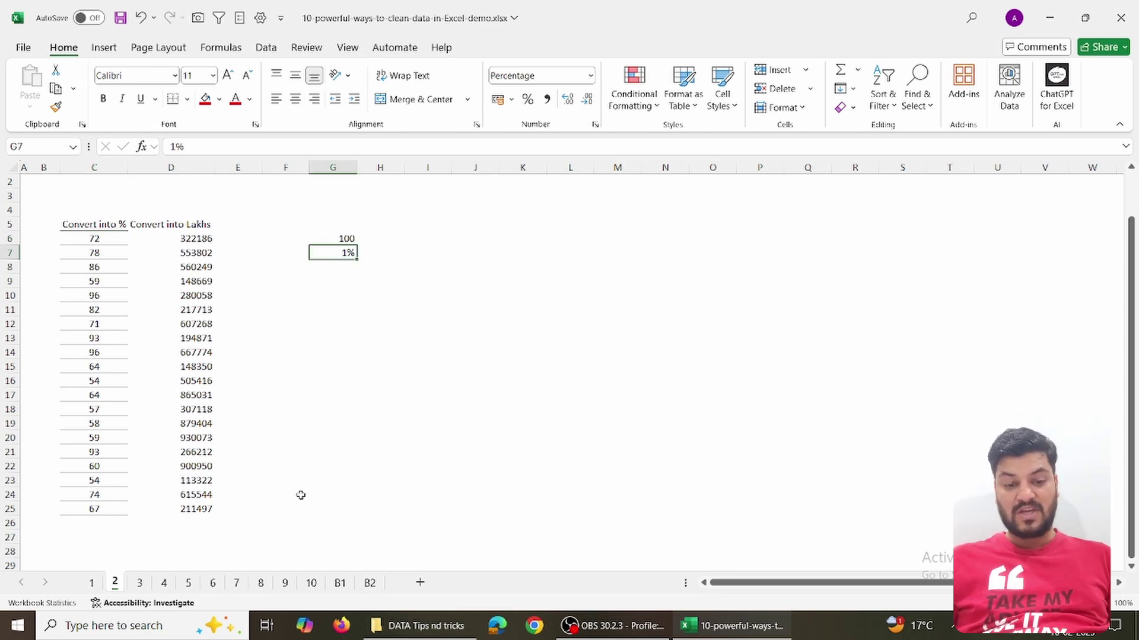
key(ctrl+c)
Step: Paste Special Multiply the 1% onto C6:C25 so values show as percentages like 72%
drag(108, 234, 105, 511)
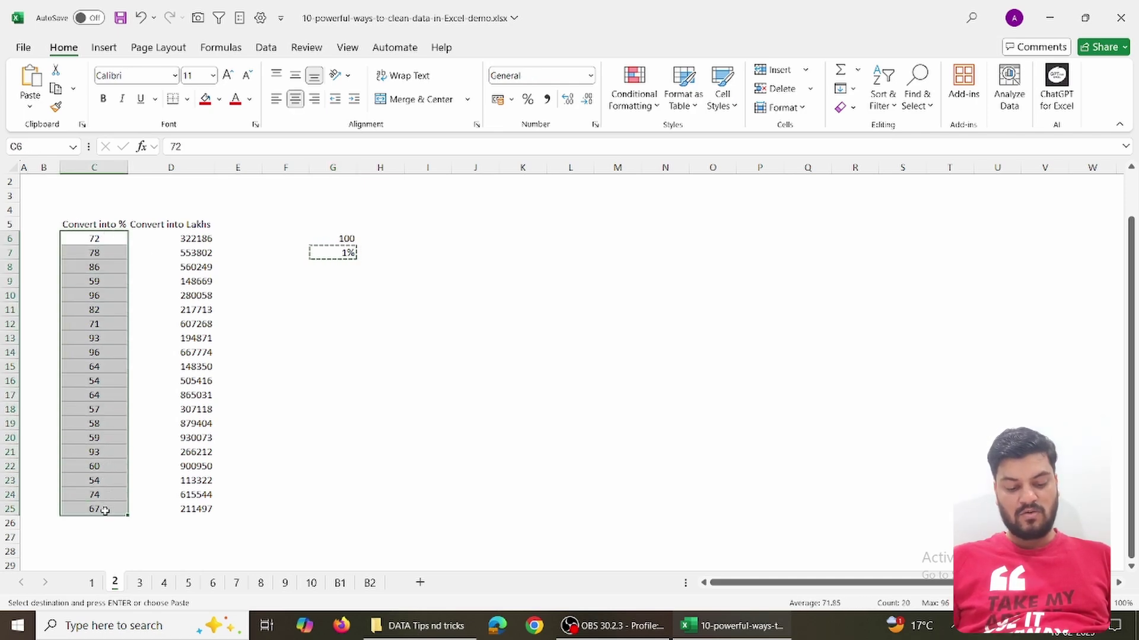
key(ctrl+alt+v)
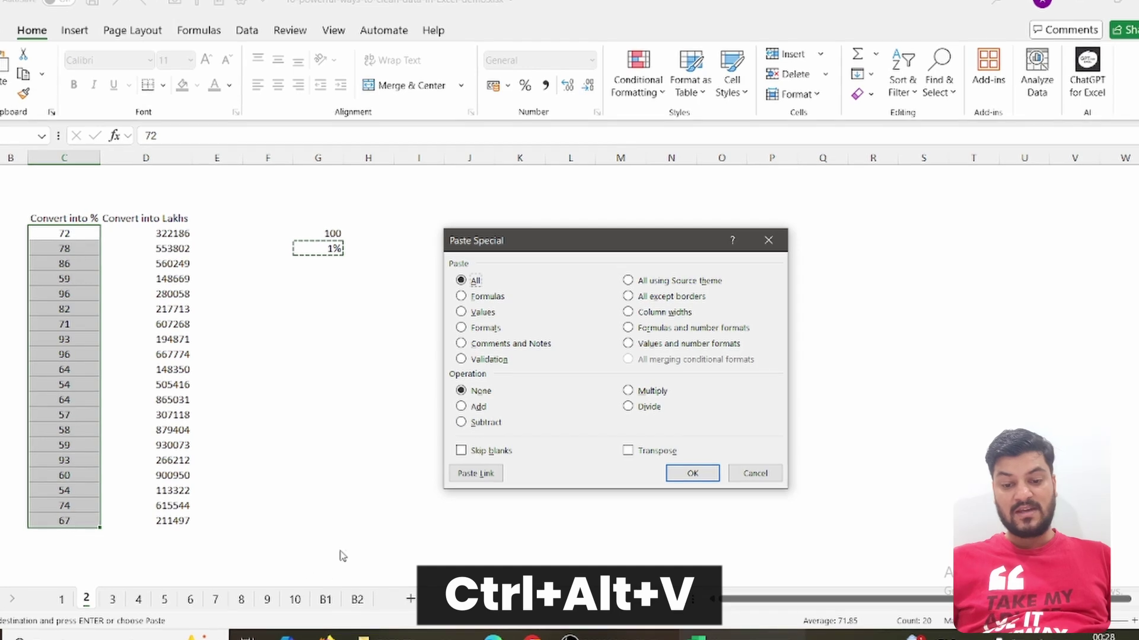
click(629, 391)
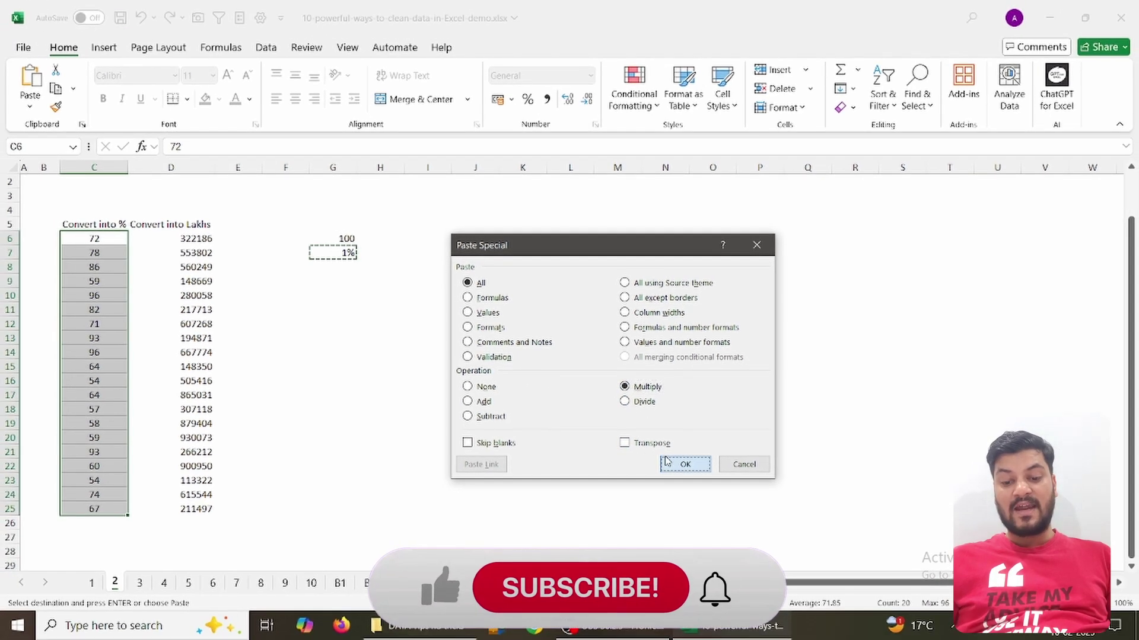
click(666, 461)
click(362, 351)
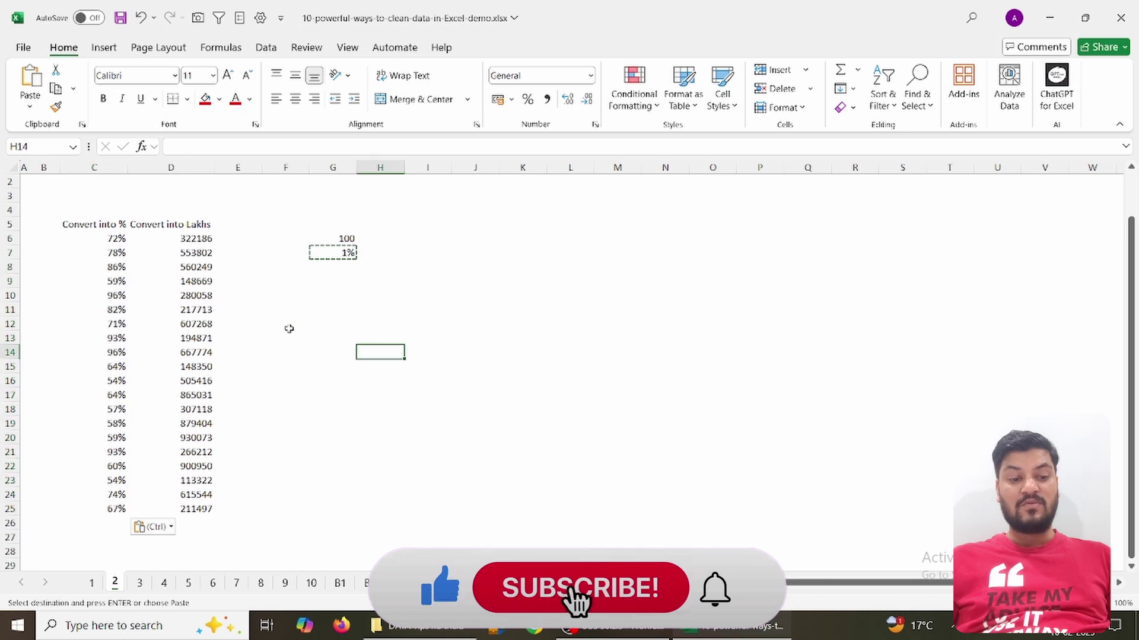
drag(112, 236, 101, 511)
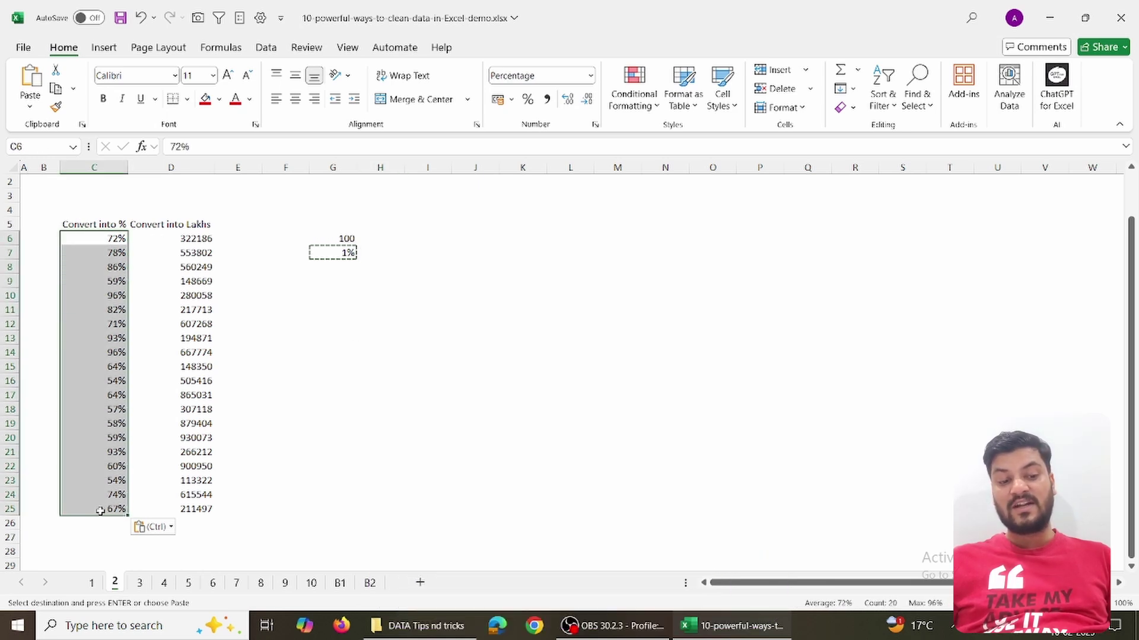
click(184, 239)
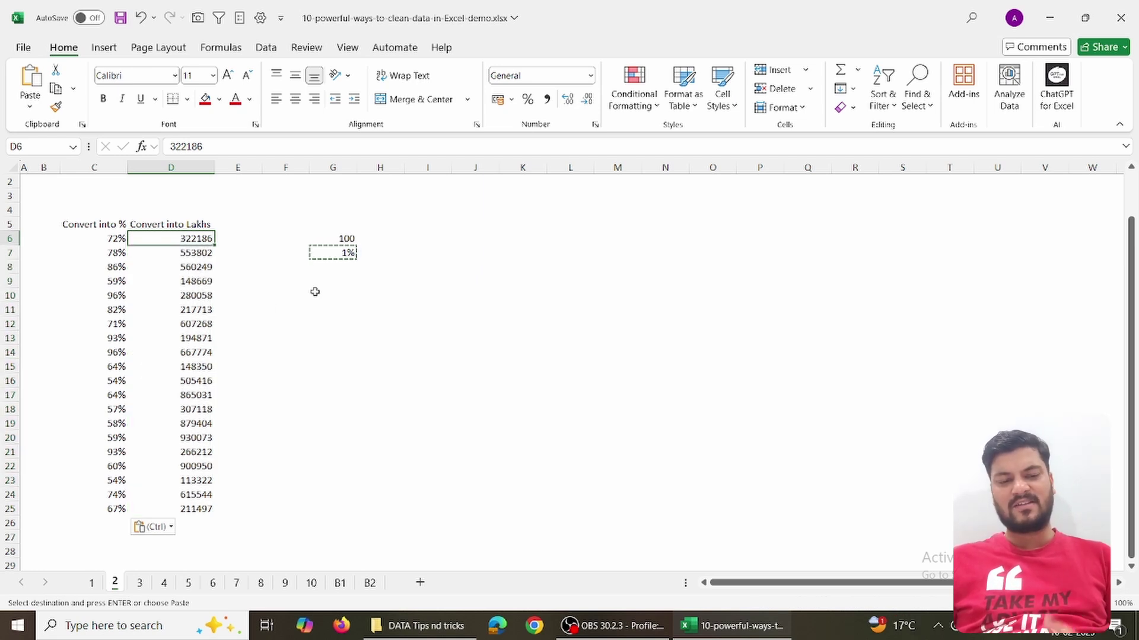
Step: Change the divisor in G6 from 100 to 100000 and copy it
click(333, 238)
double_click(334, 237)
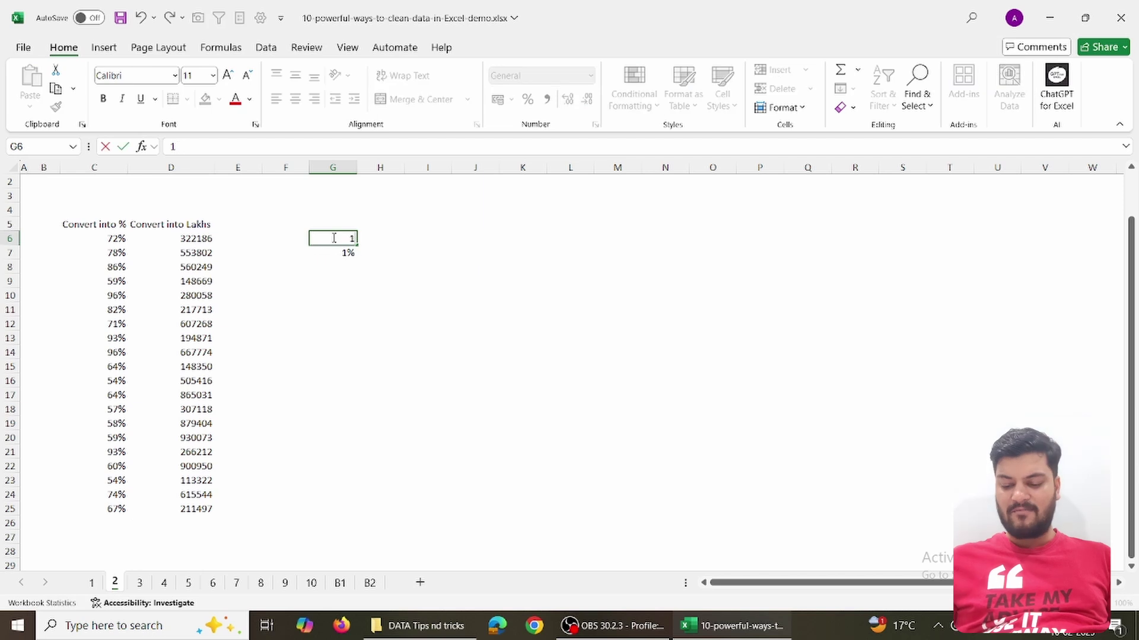
text(00000)
key(Return)
click(334, 238)
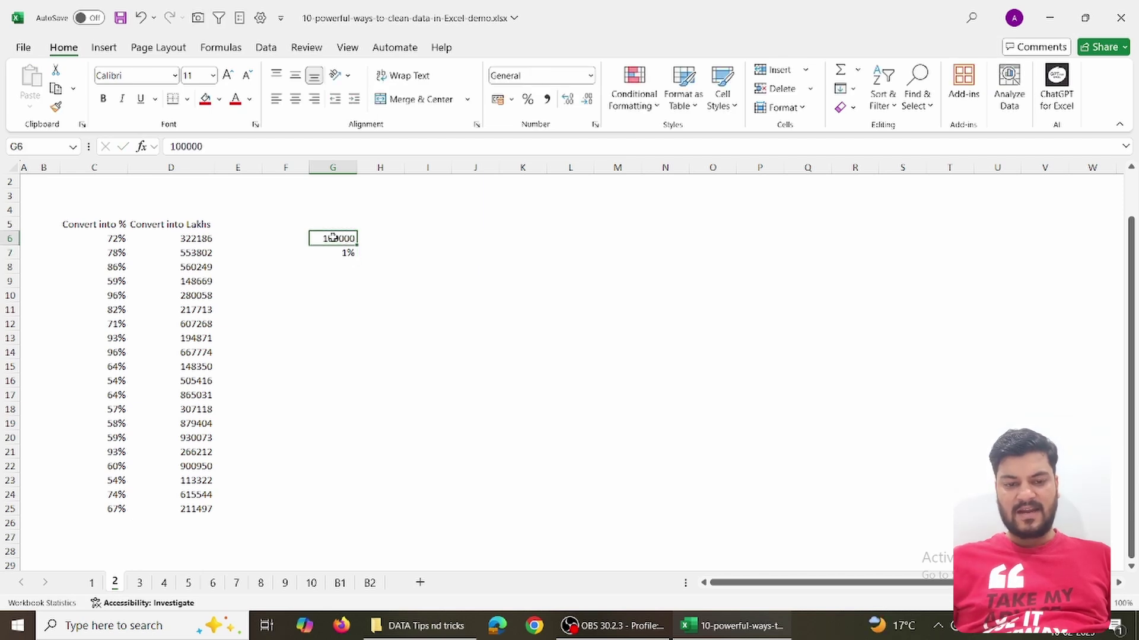
key(ctrl+c)
Step: Paste Special Divide D6:D25 by 100000 and apply Comma Style to the lakh values
drag(189, 238, 188, 507)
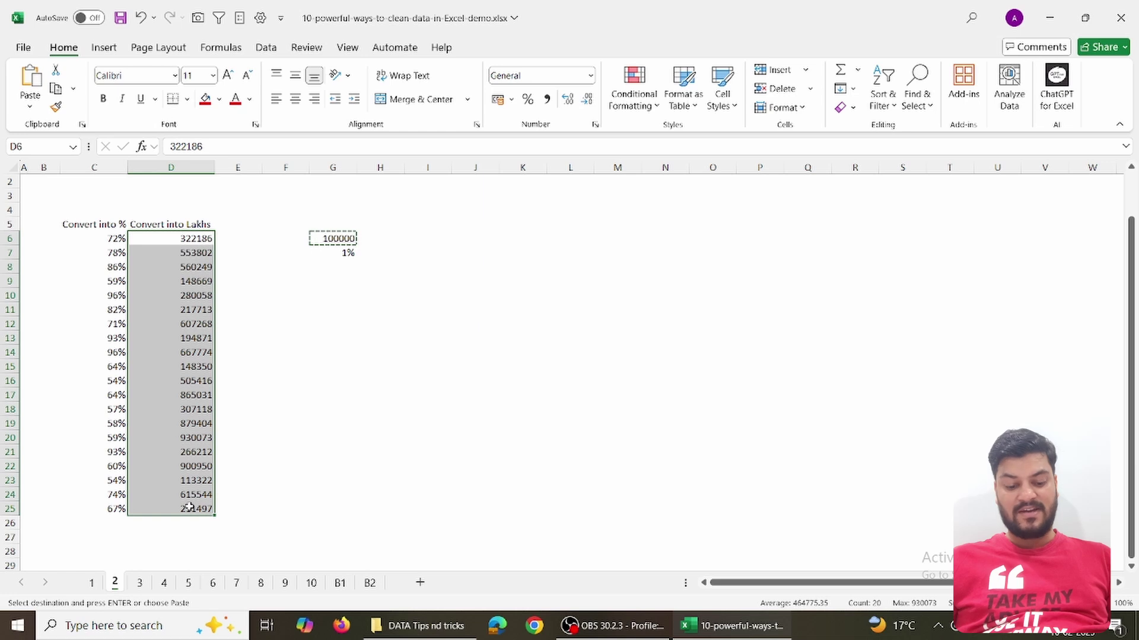
key(ctrl+alt+v)
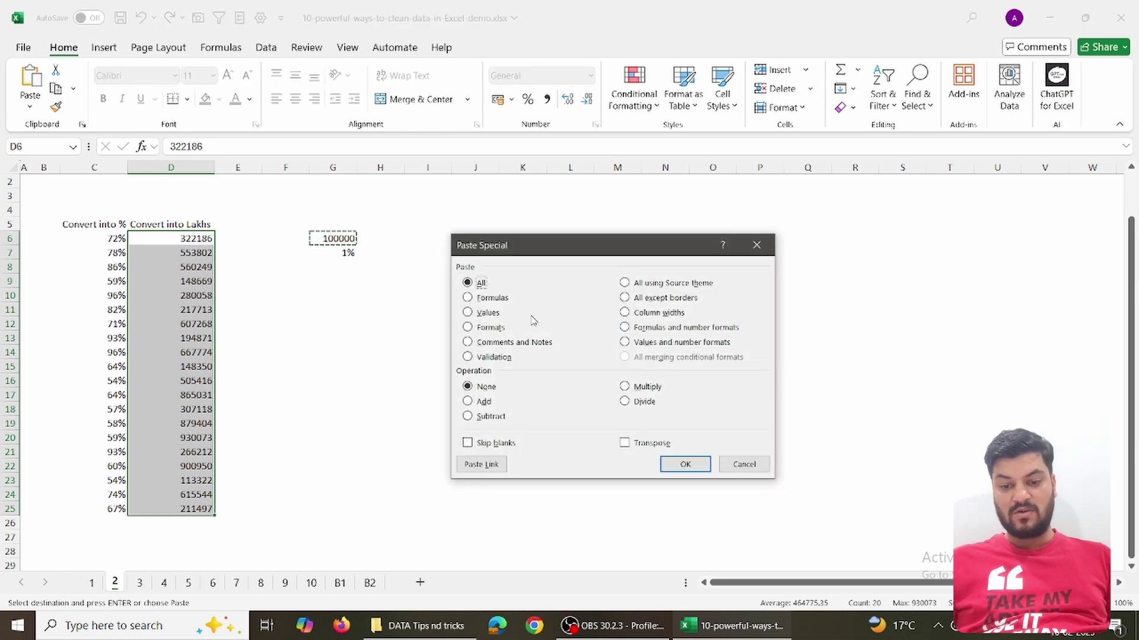
click(625, 401)
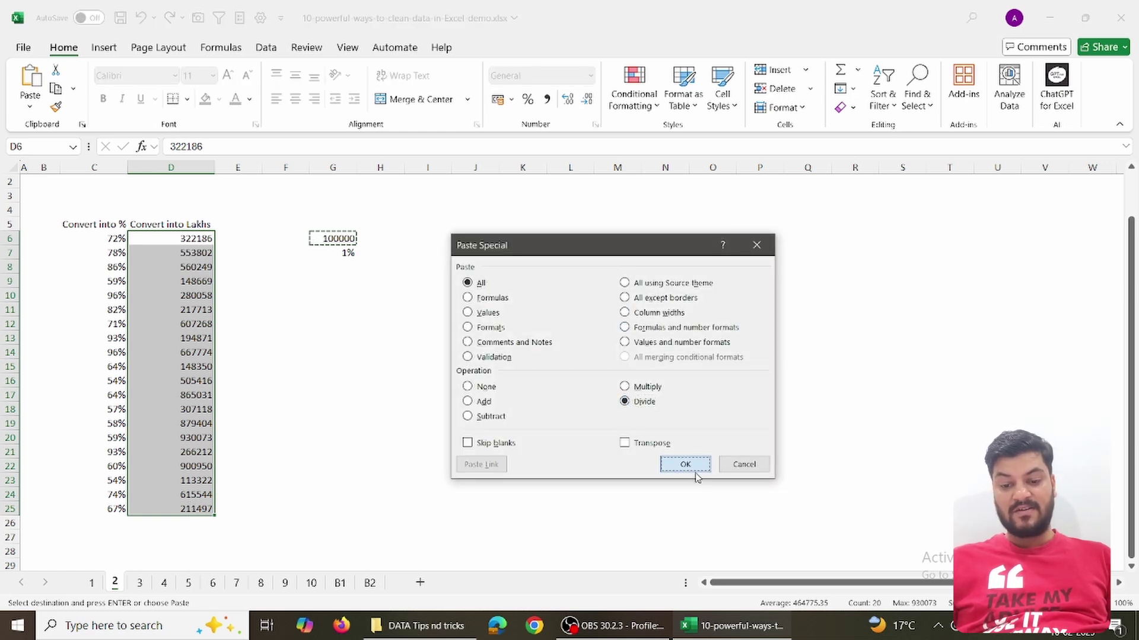
click(686, 465)
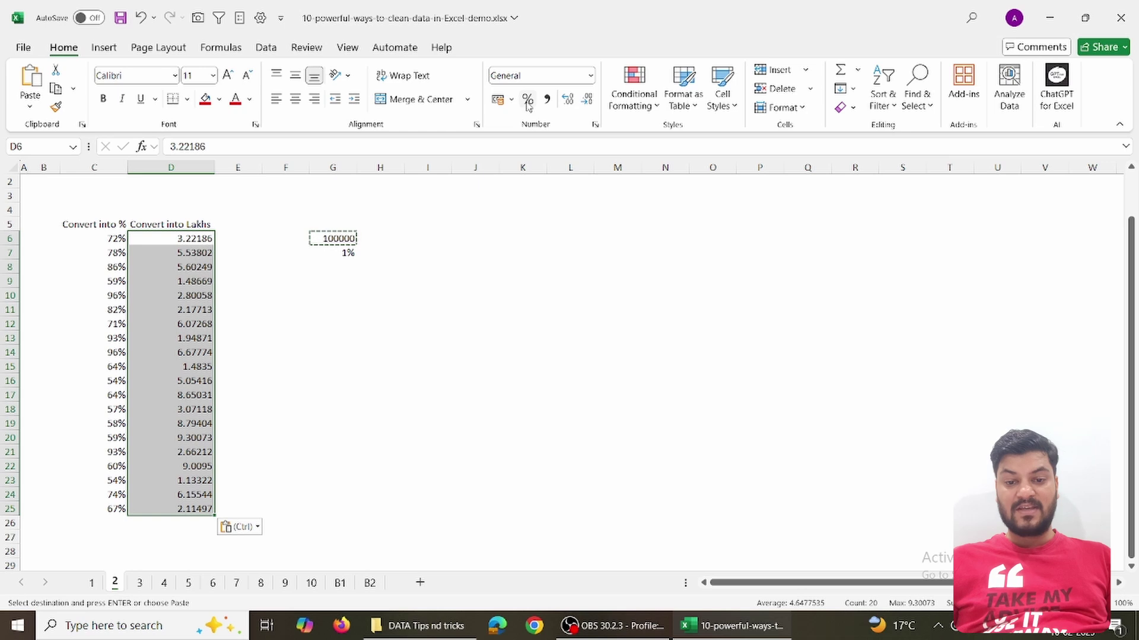
click(546, 99)
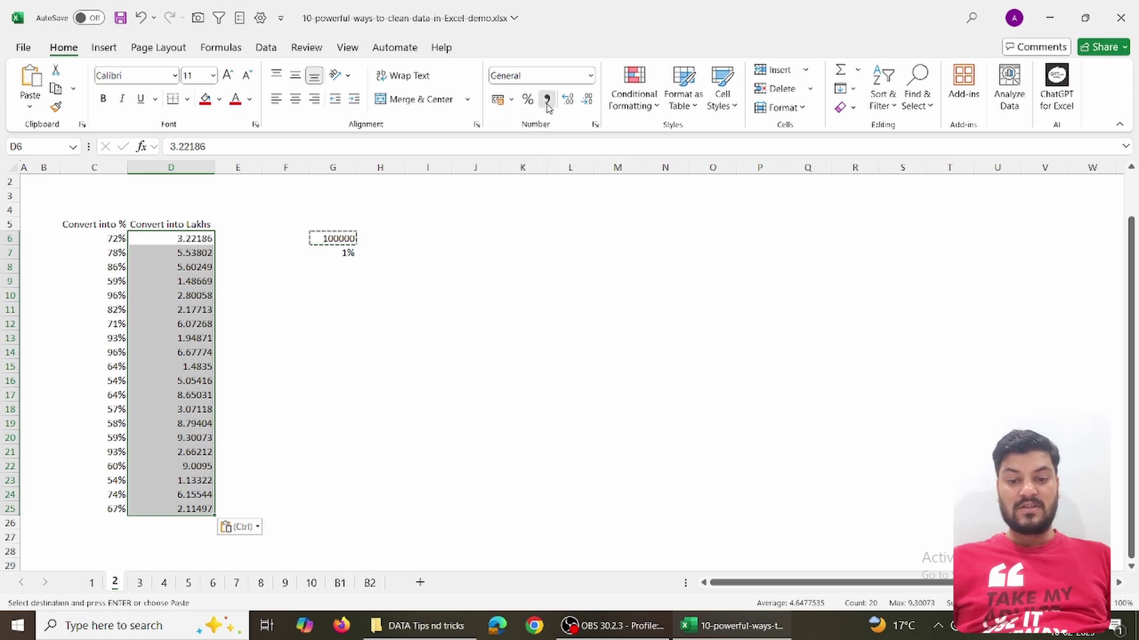
click(397, 336)
drag(189, 239, 185, 509)
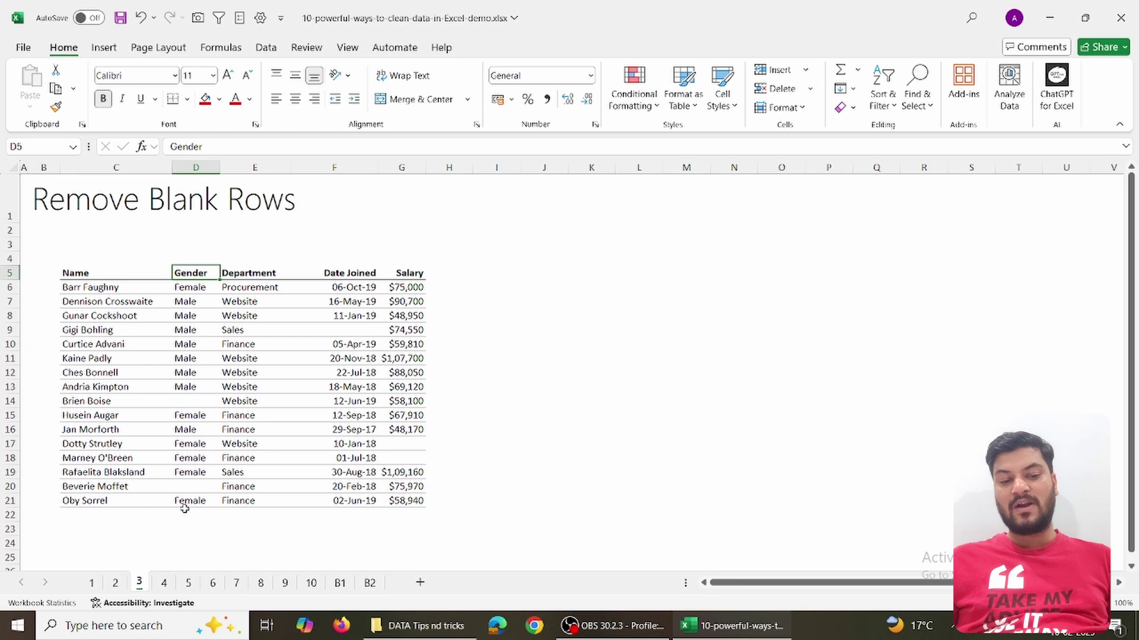
Step: Select the employee table C5:G21 and use Go To Special > Blanks to select its empty cells
click(188, 402)
click(186, 485)
click(395, 443)
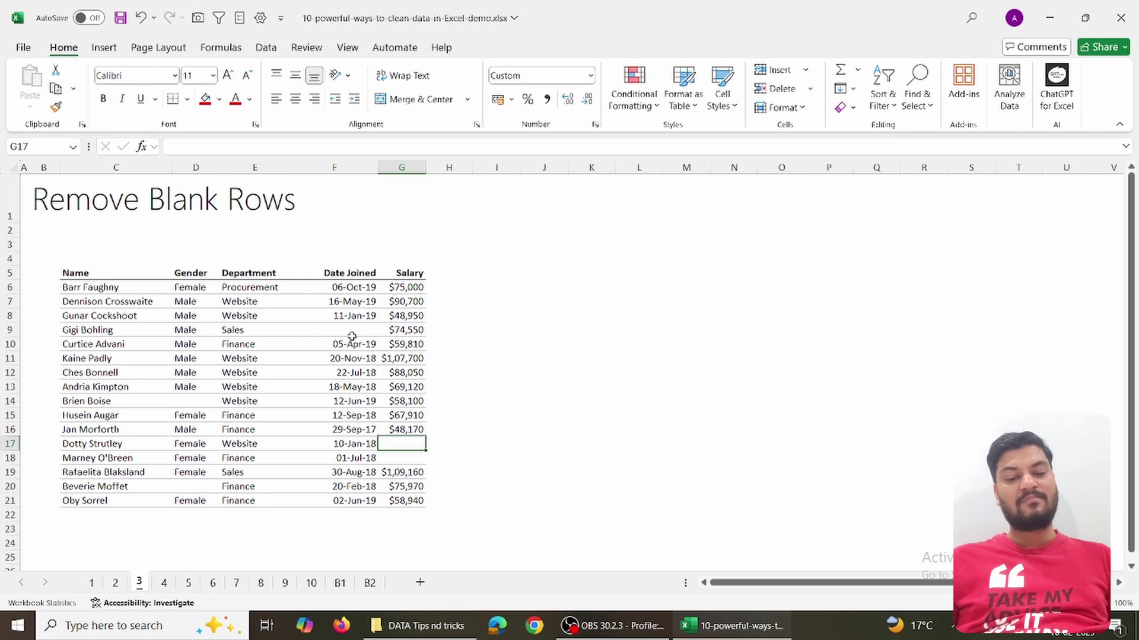
drag(112, 273, 425, 504)
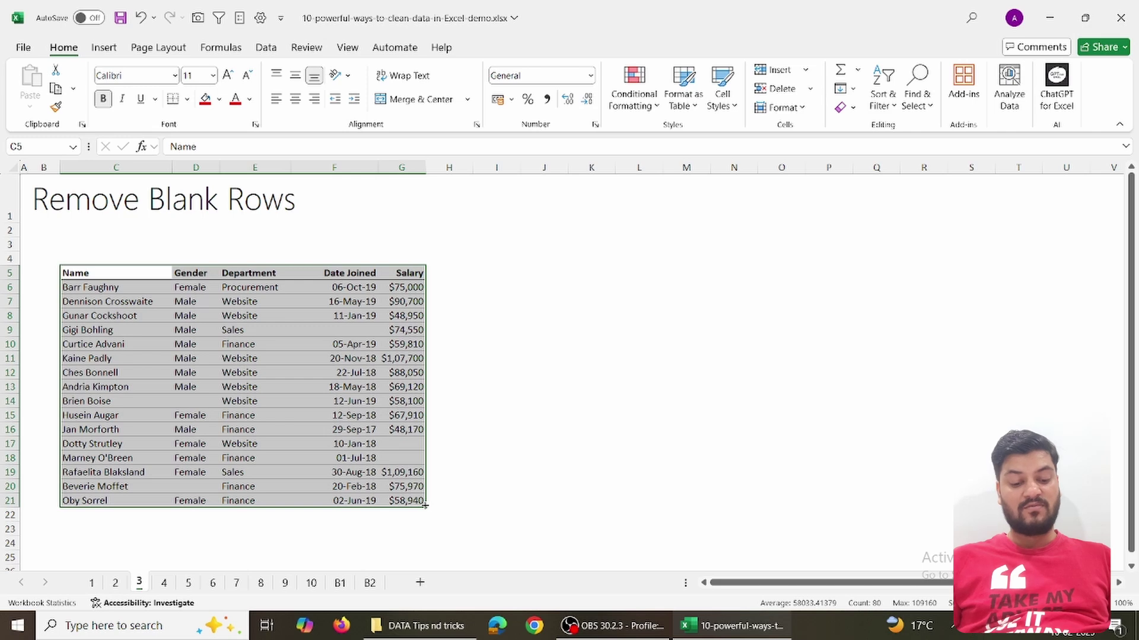
key(ctrl+g)
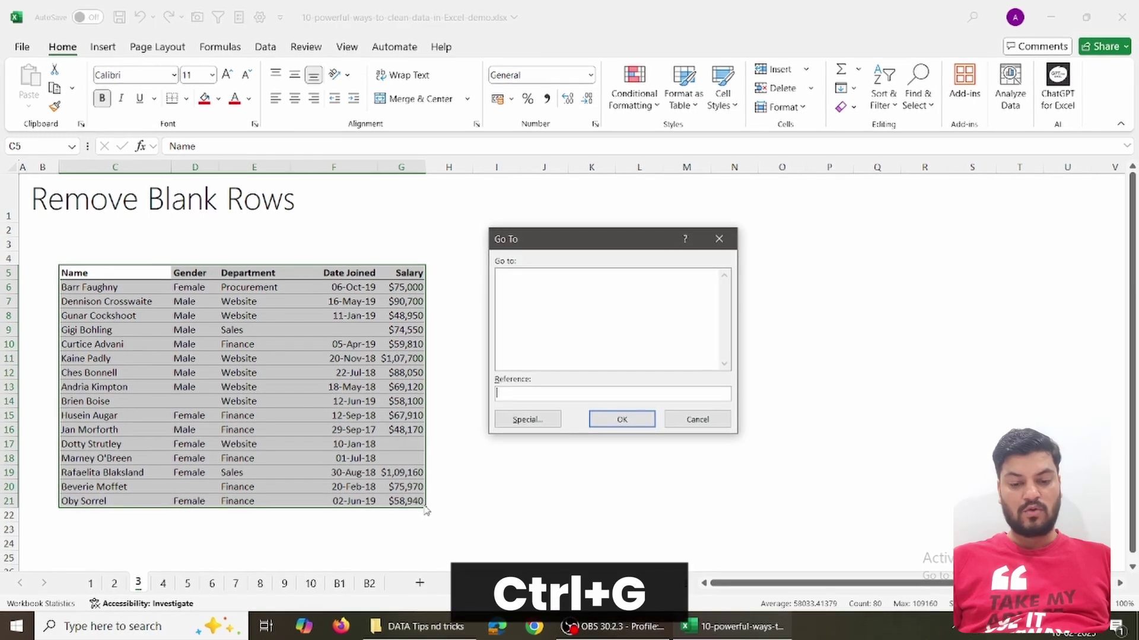
click(530, 420)
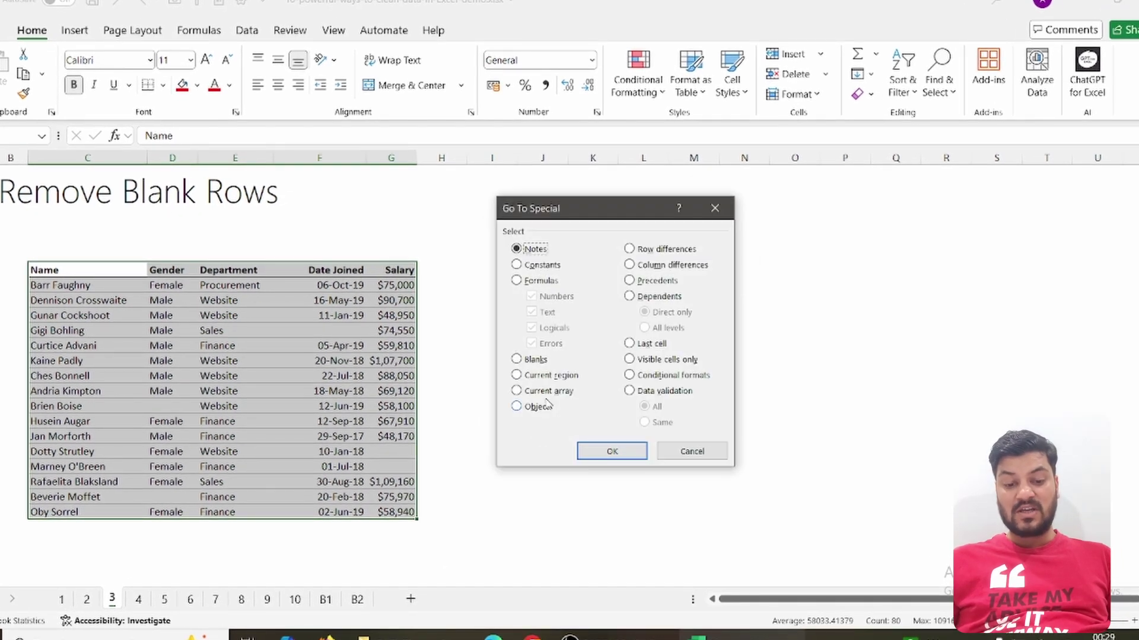
click(516, 359)
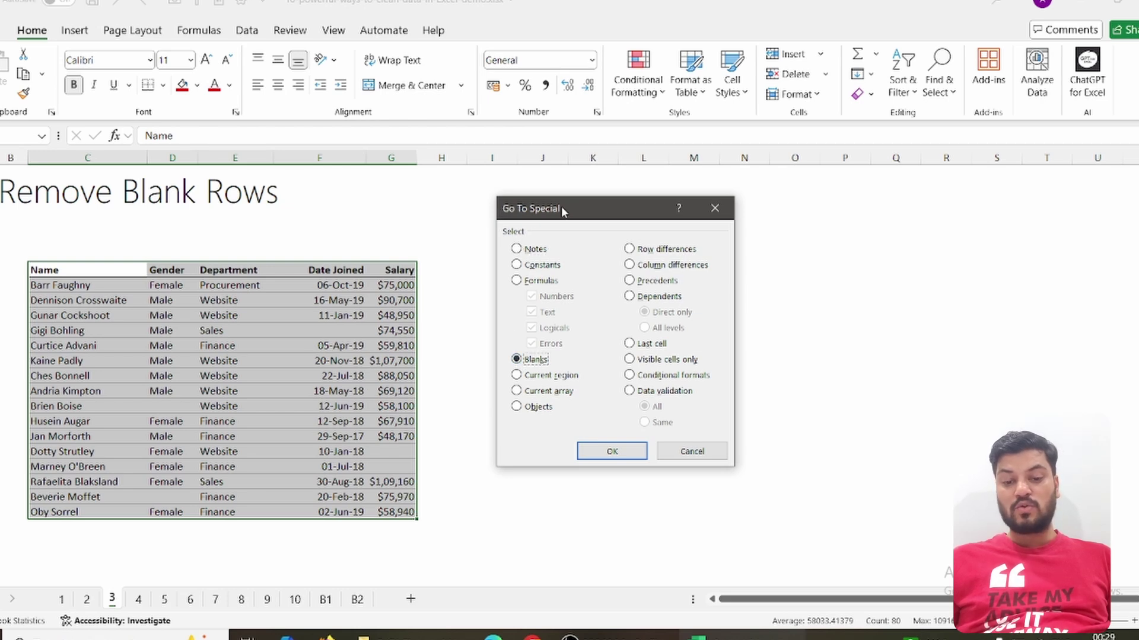
click(613, 450)
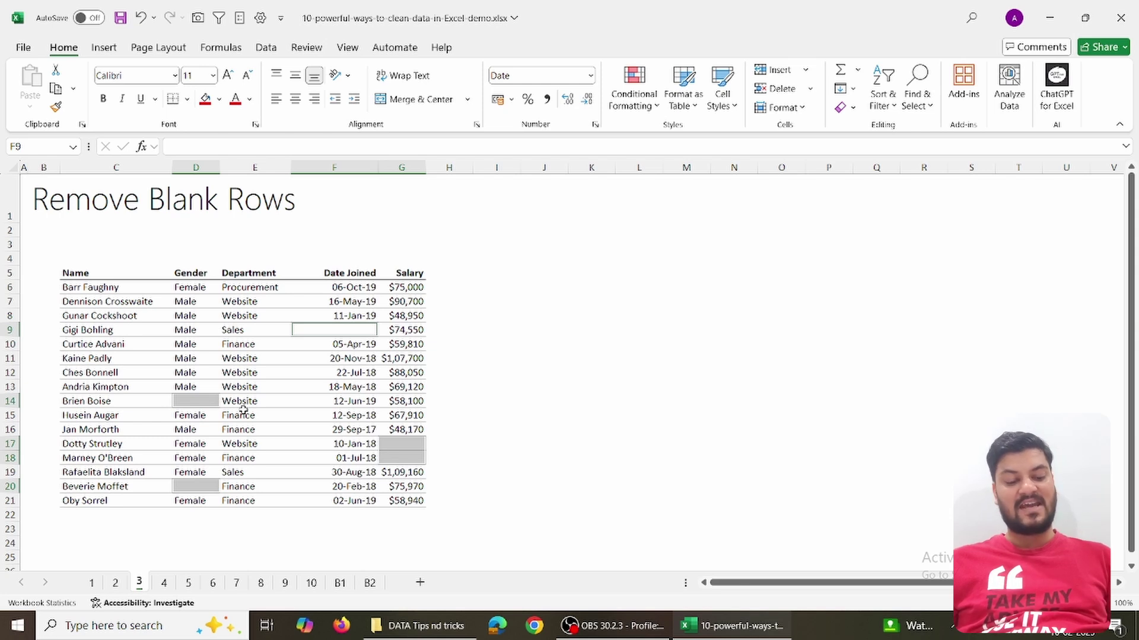
key(ctrl+minus)
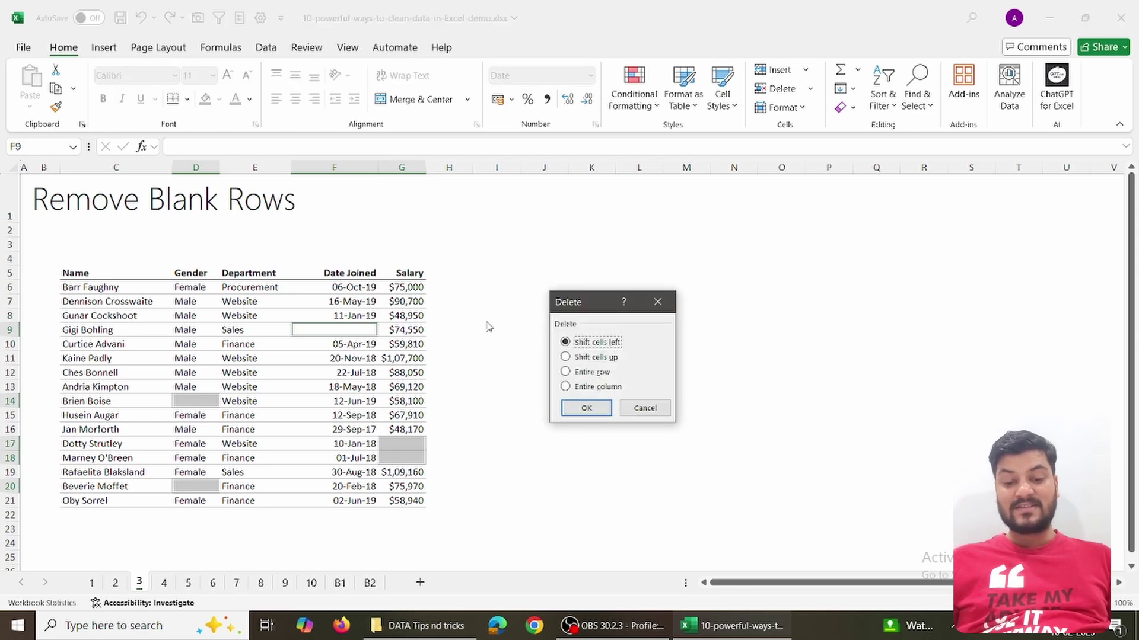
click(565, 372)
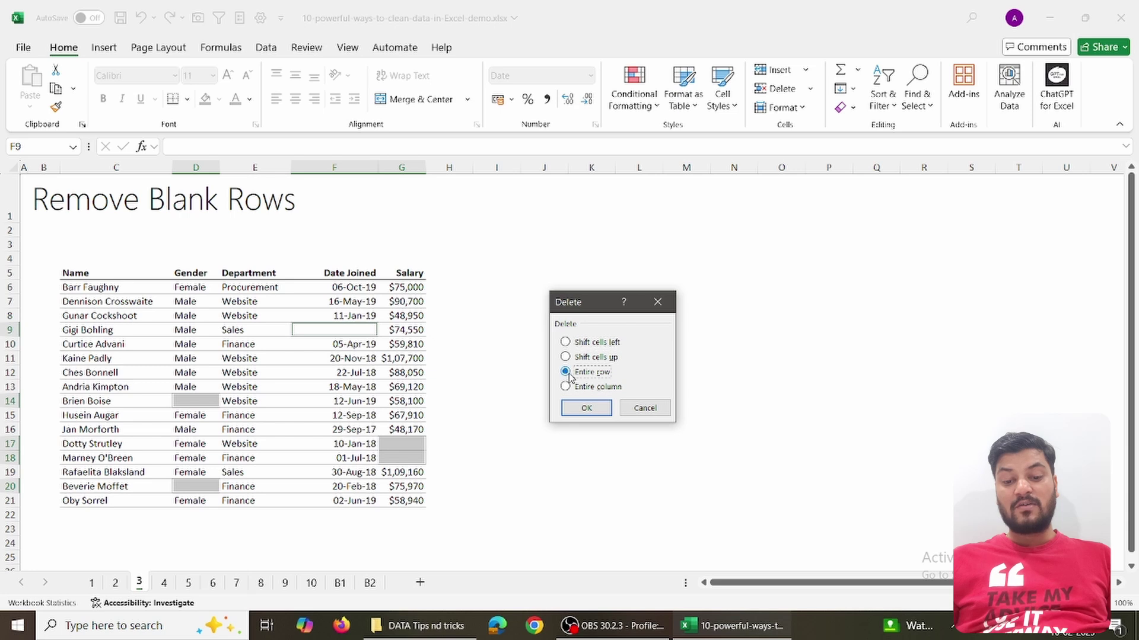
click(586, 408)
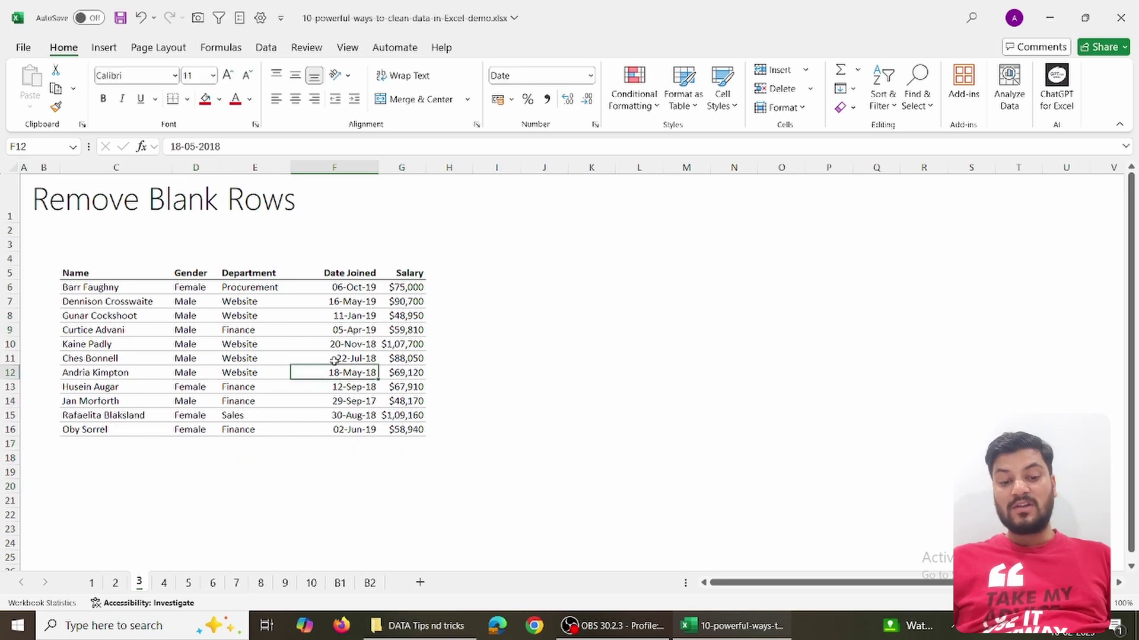
key(ctrl+z)
click(320, 420)
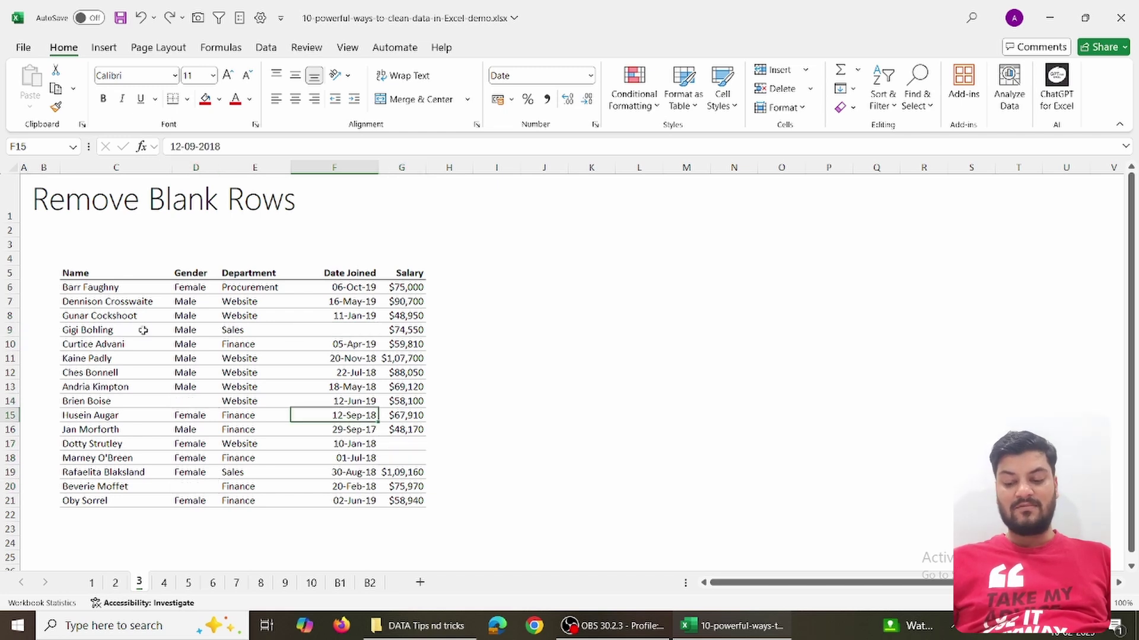
key(ctrl+a)
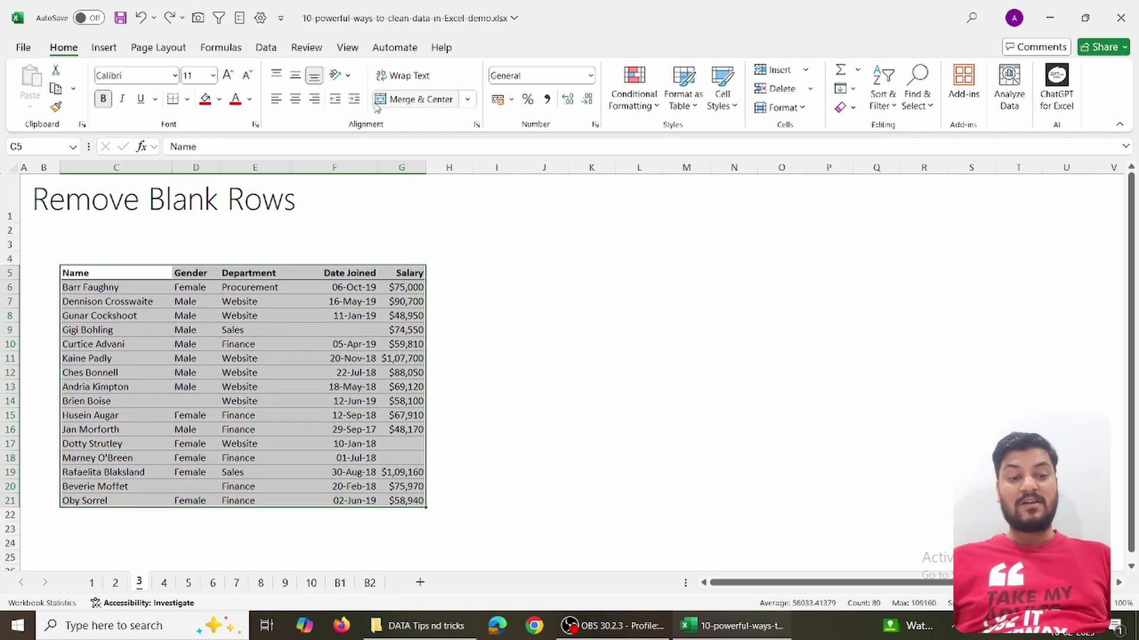
Step: Select the table's blank cells through Find & Select > Go To Special > Blanks
click(931, 103)
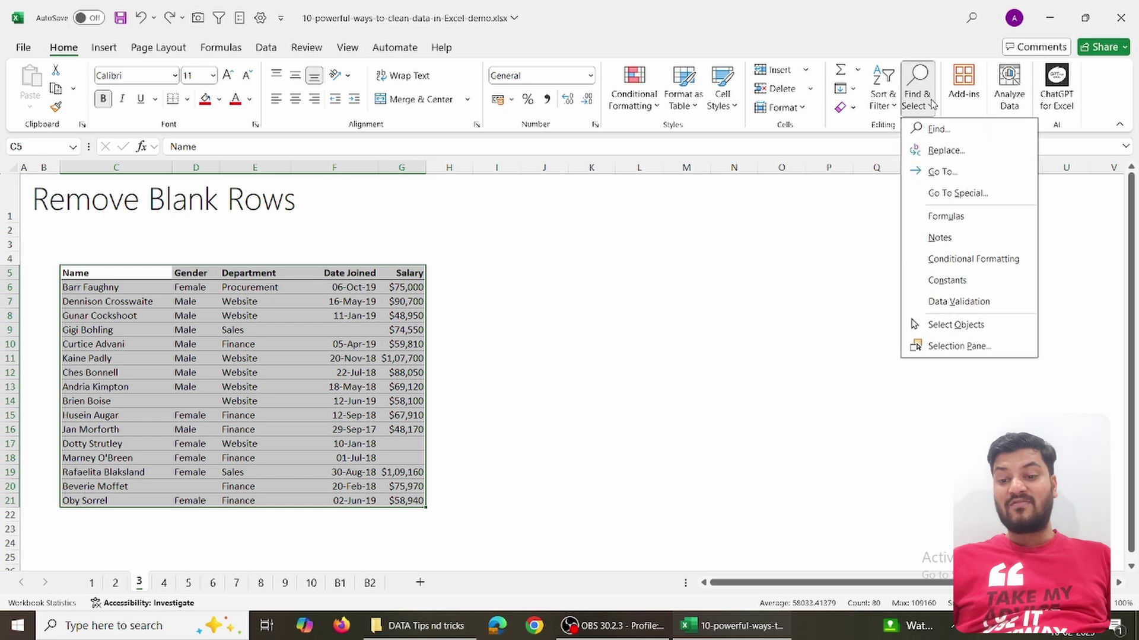
click(956, 192)
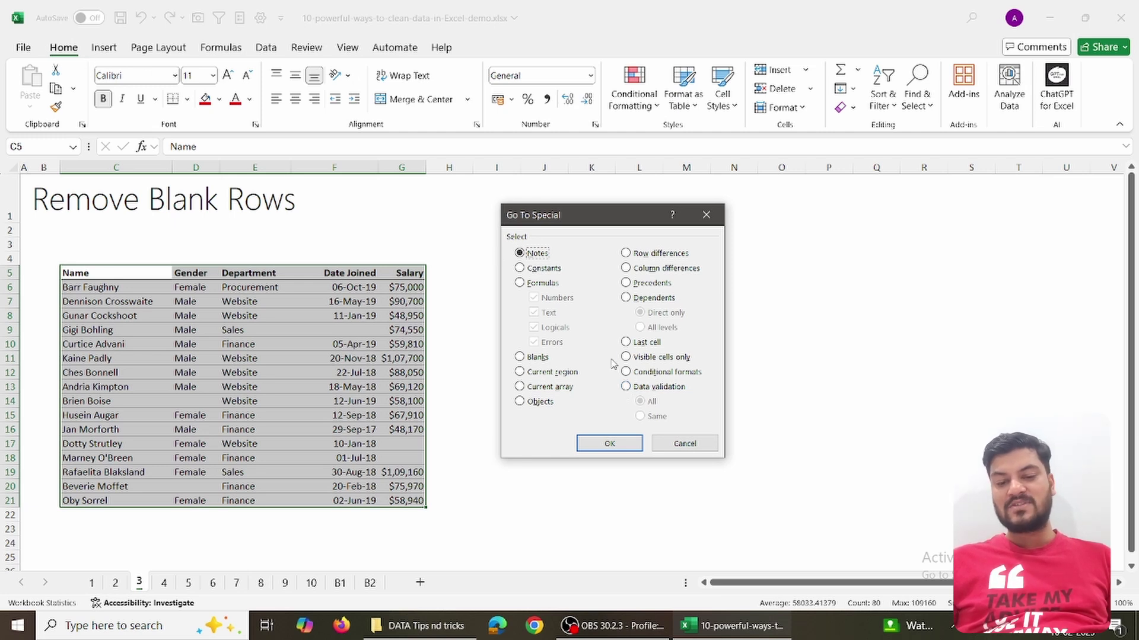
click(537, 358)
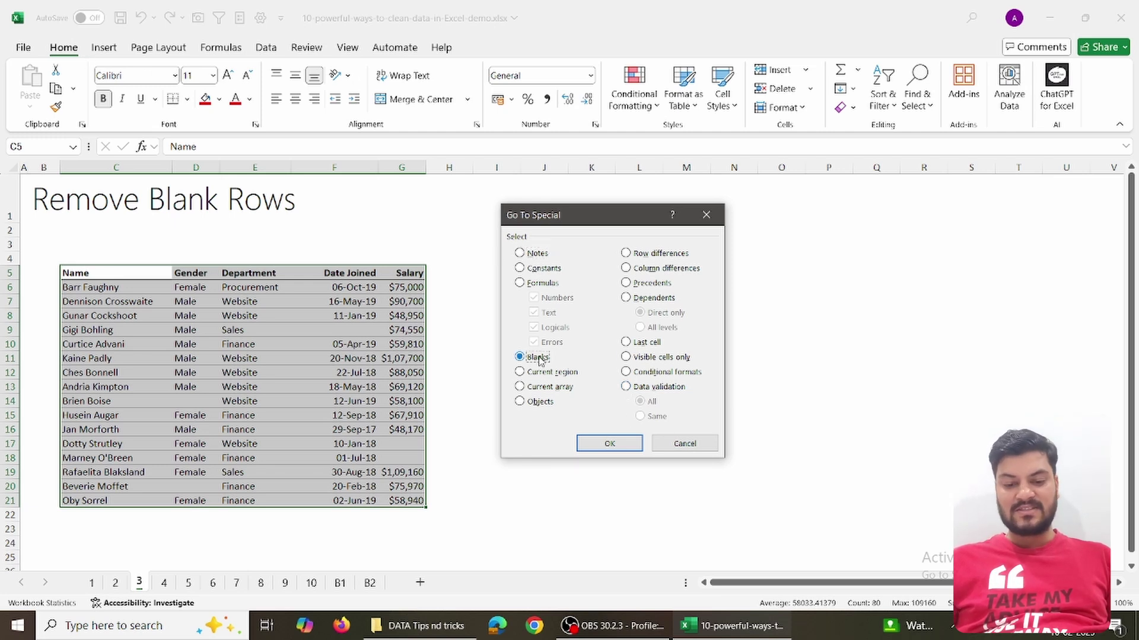
click(609, 444)
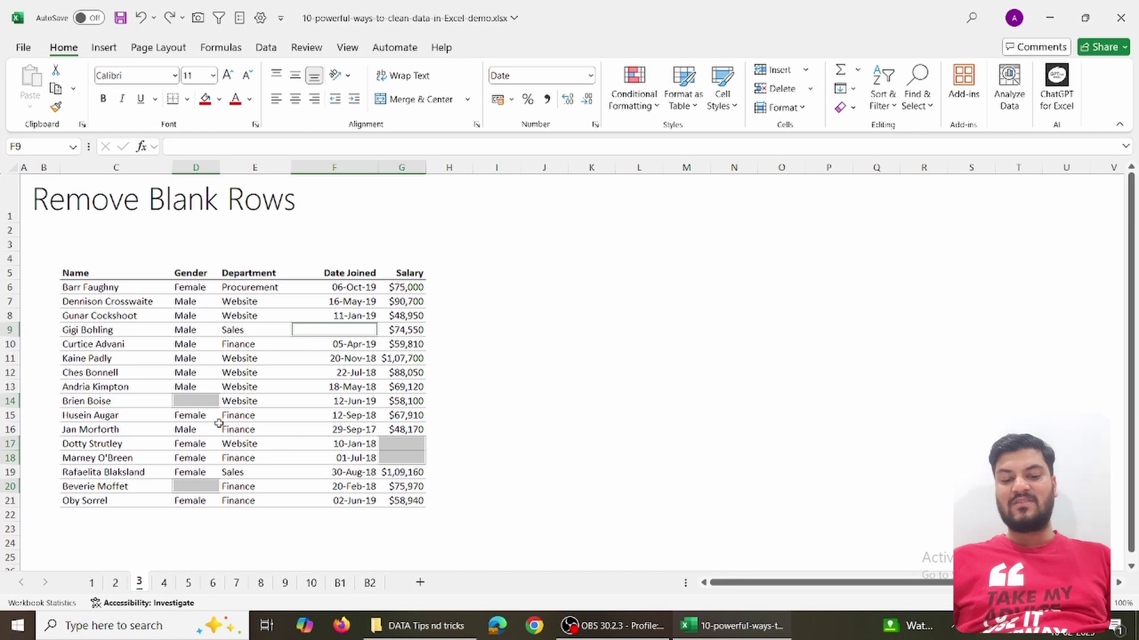
Step: Fill the selected blank cells with green
key(alt+h)
key(h)
key(Up)
key(Up)
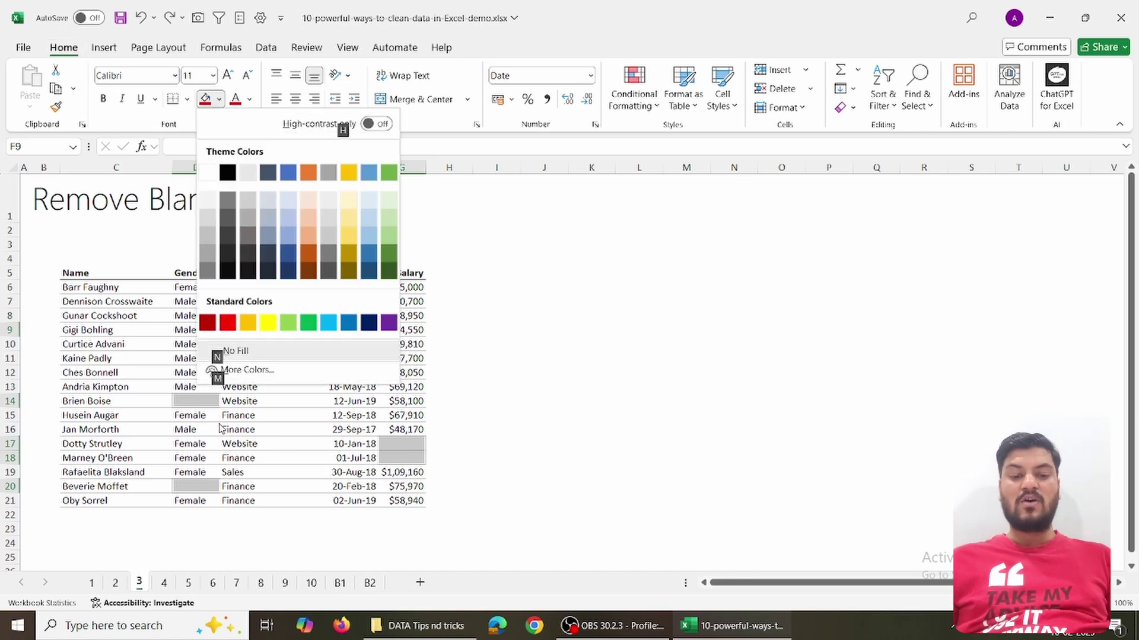
key(Left)
key(Left)
key(Left)
key(Left)
key(Return)
click(270, 485)
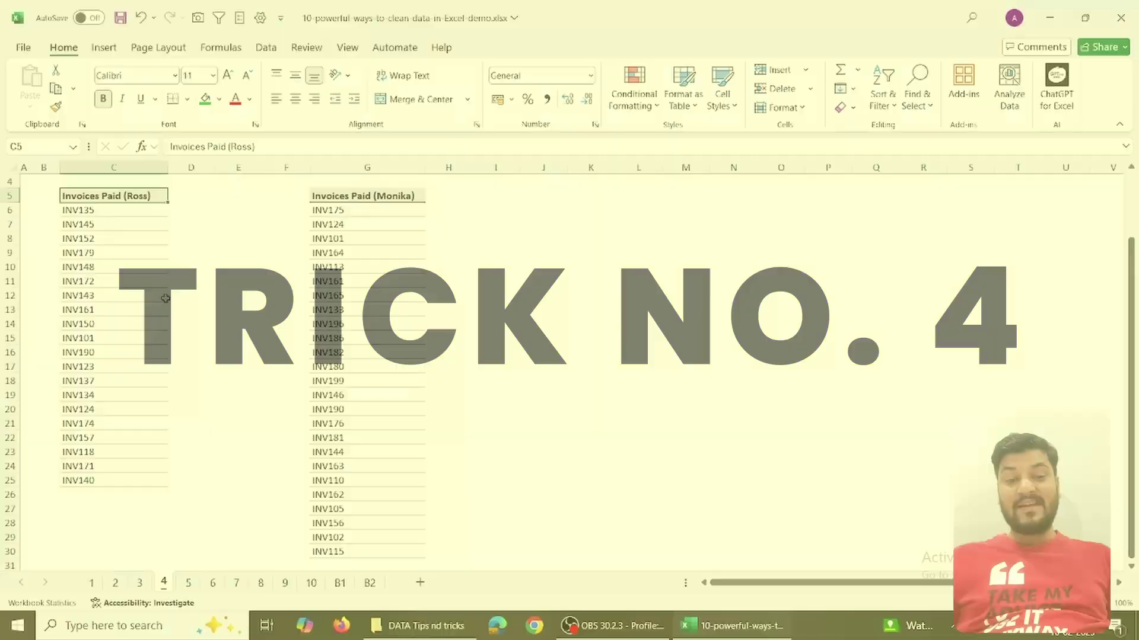
Step: Select the first invoice list from INV135 down, then add the second list from G6 with Ctrl
scroll(166, 298, up, 1)
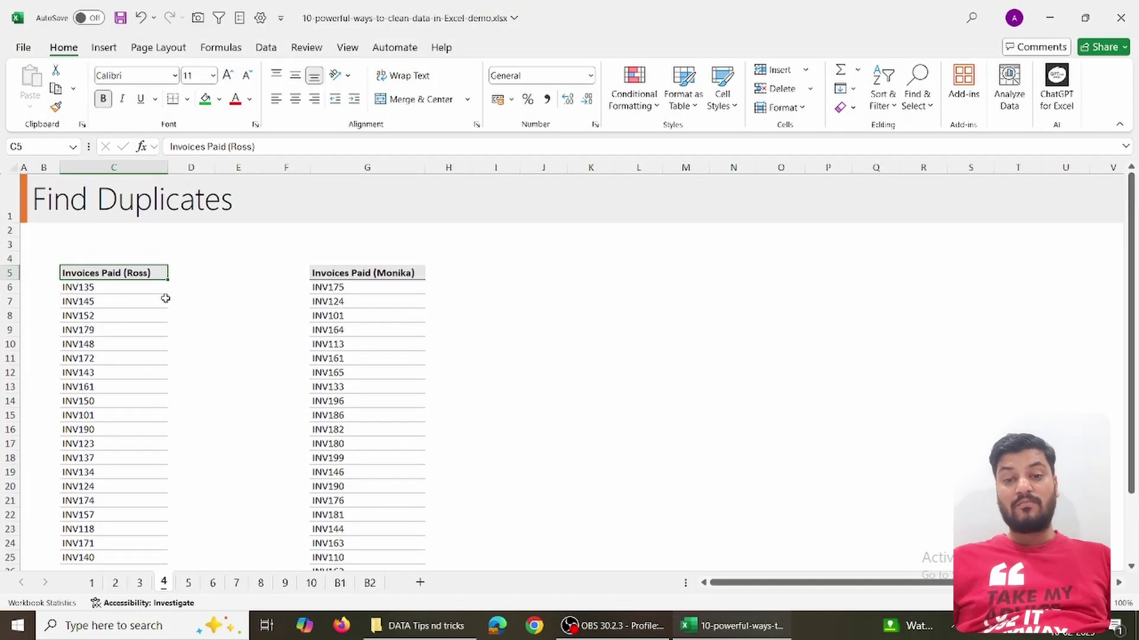
key(Down)
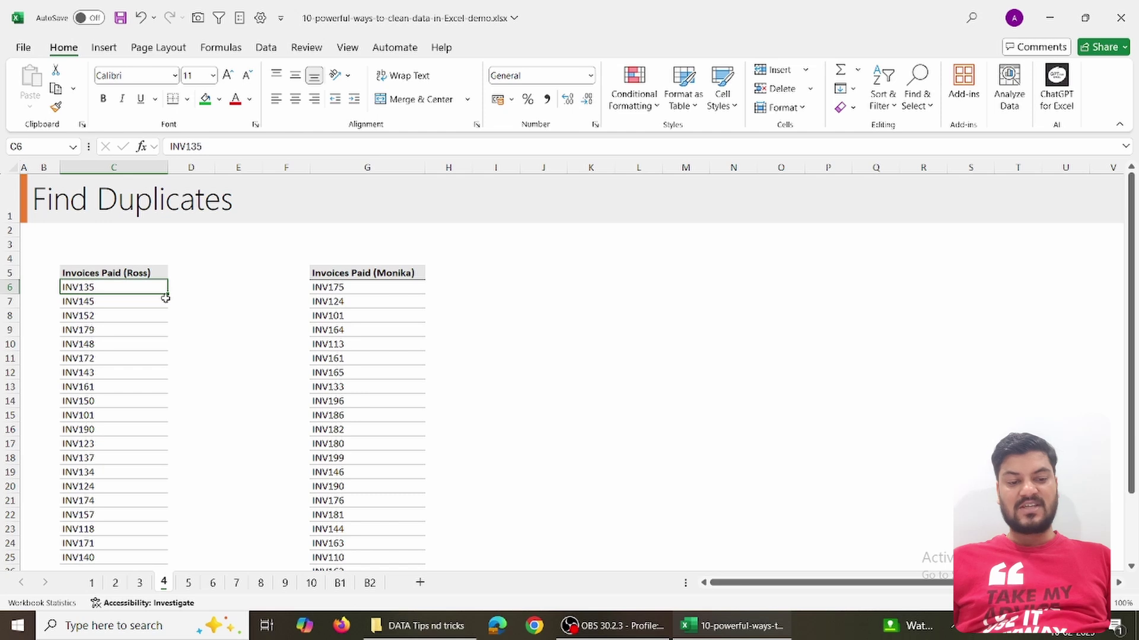
key(ctrl+shift+Down)
click(343, 291)
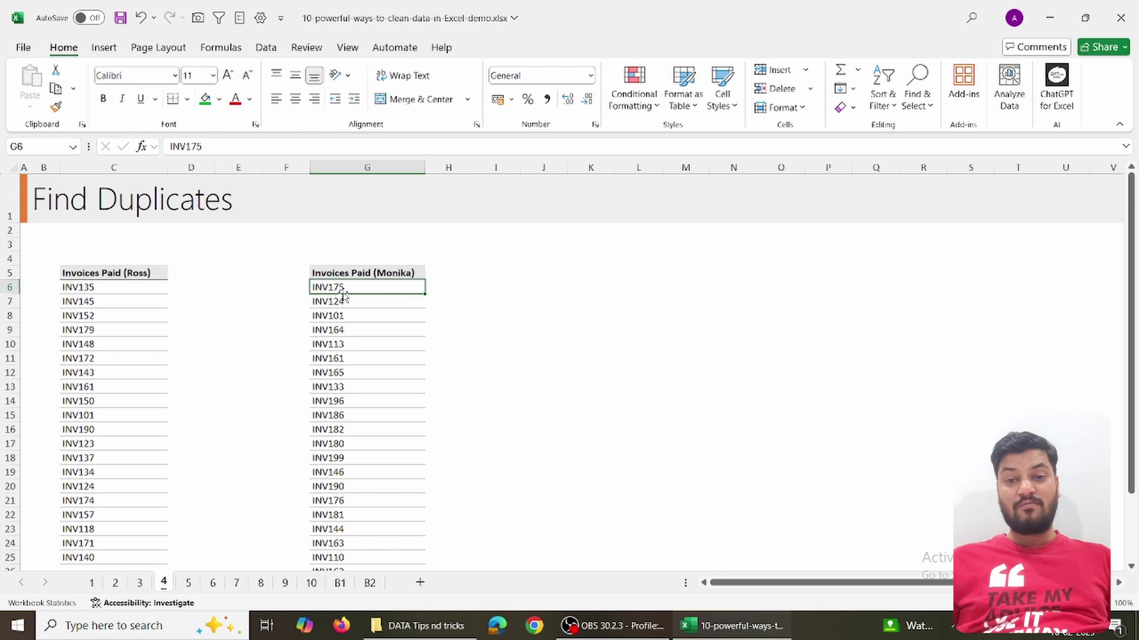
click(149, 285)
key(ctrl+shift+Down)
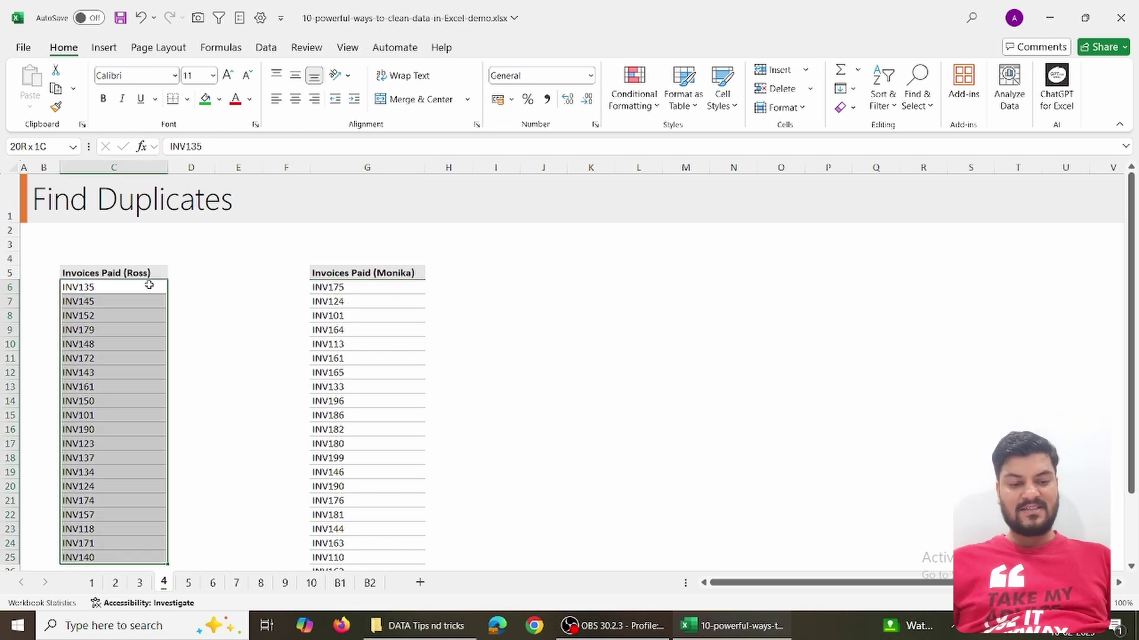
ctrl+click(329, 289)
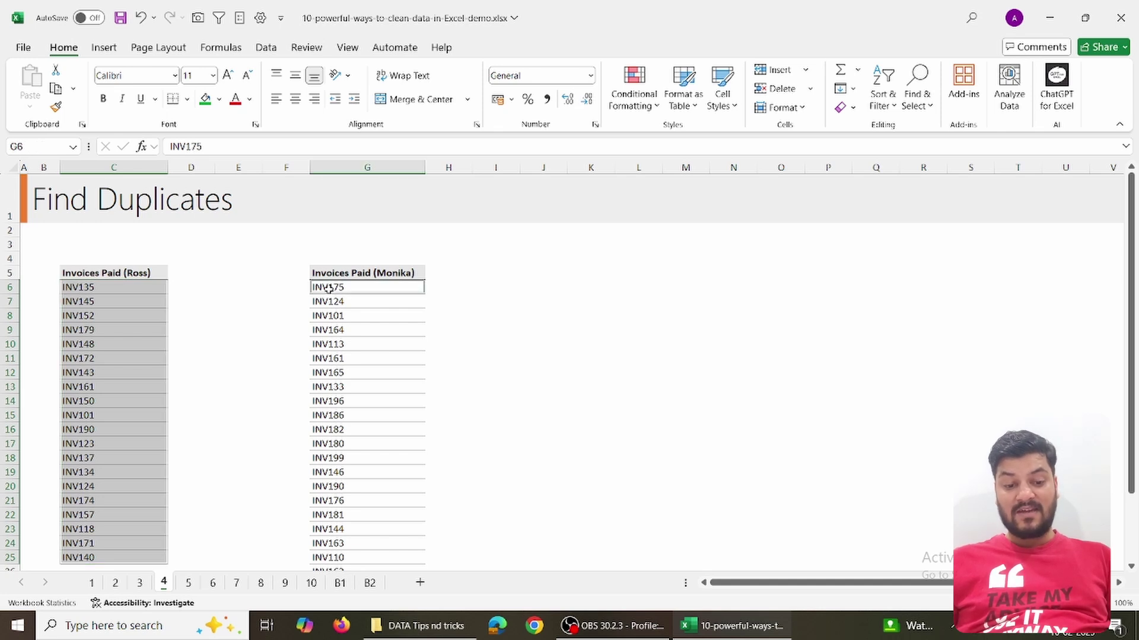
key(ctrl+shift+Down)
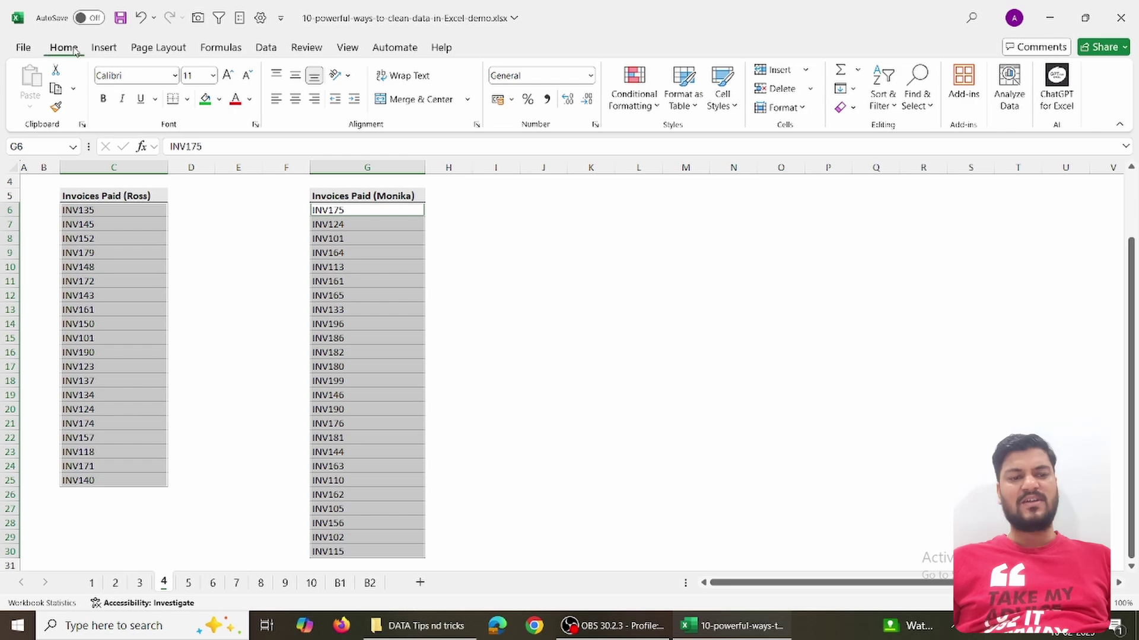
Step: Apply Duplicate Values conditional formatting with Light Red Fill and Dark Red Text
click(634, 95)
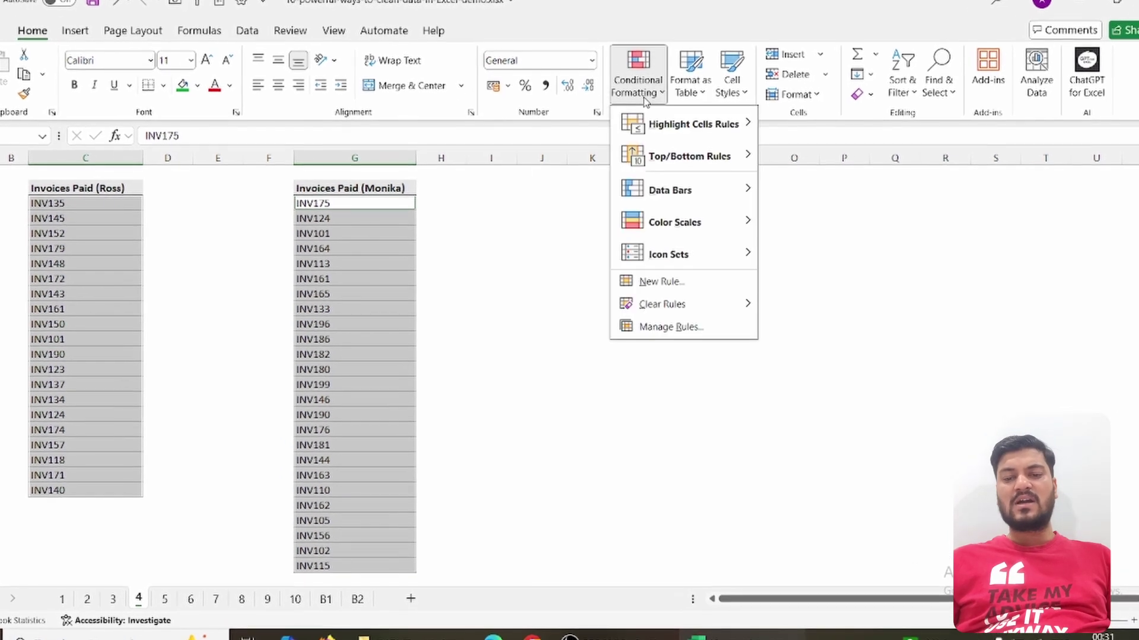
mouse_move(693, 127)
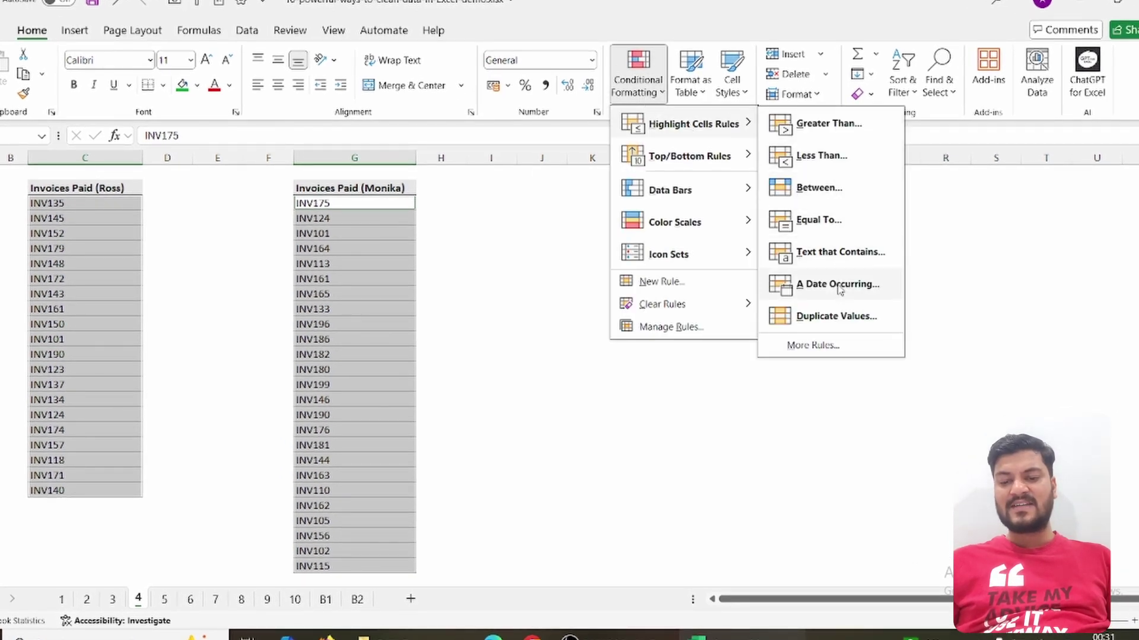
click(835, 317)
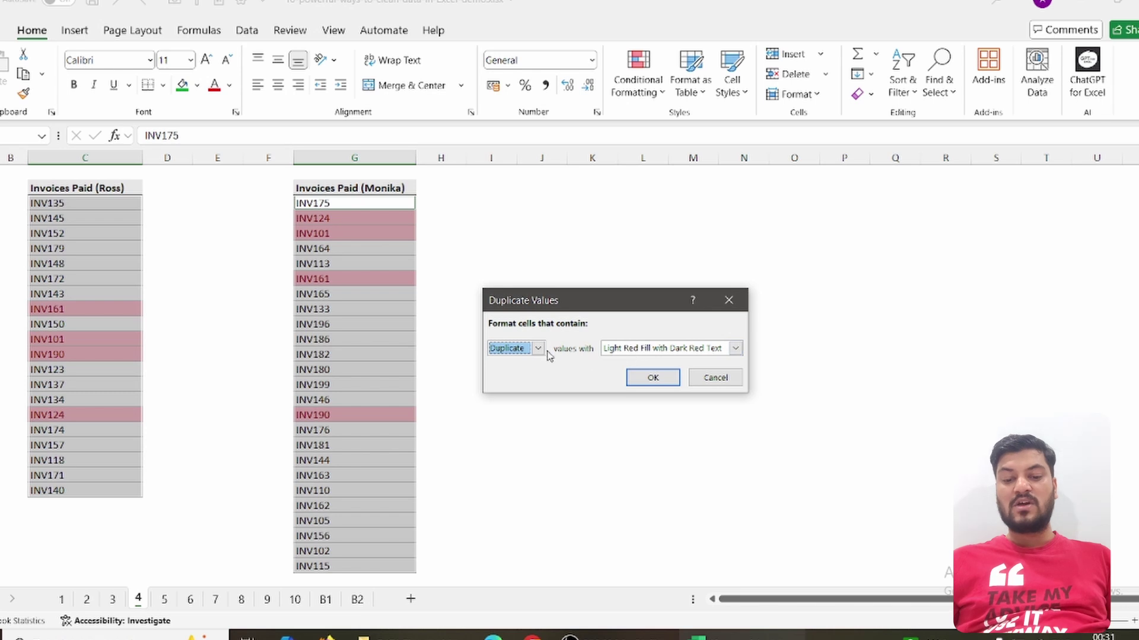
click(679, 350)
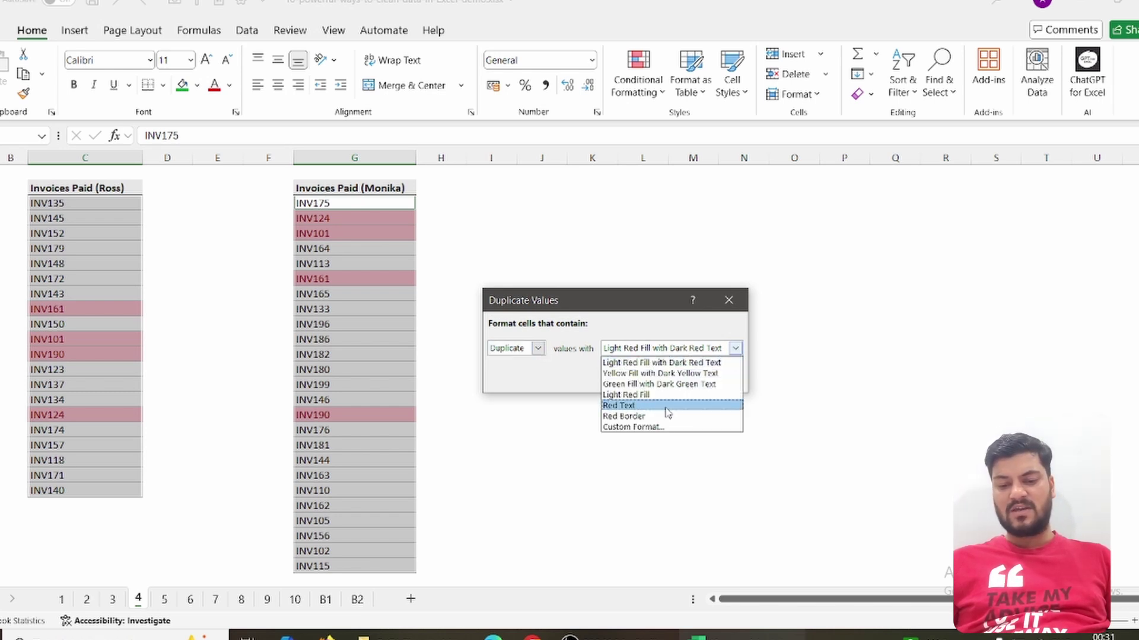
click(662, 364)
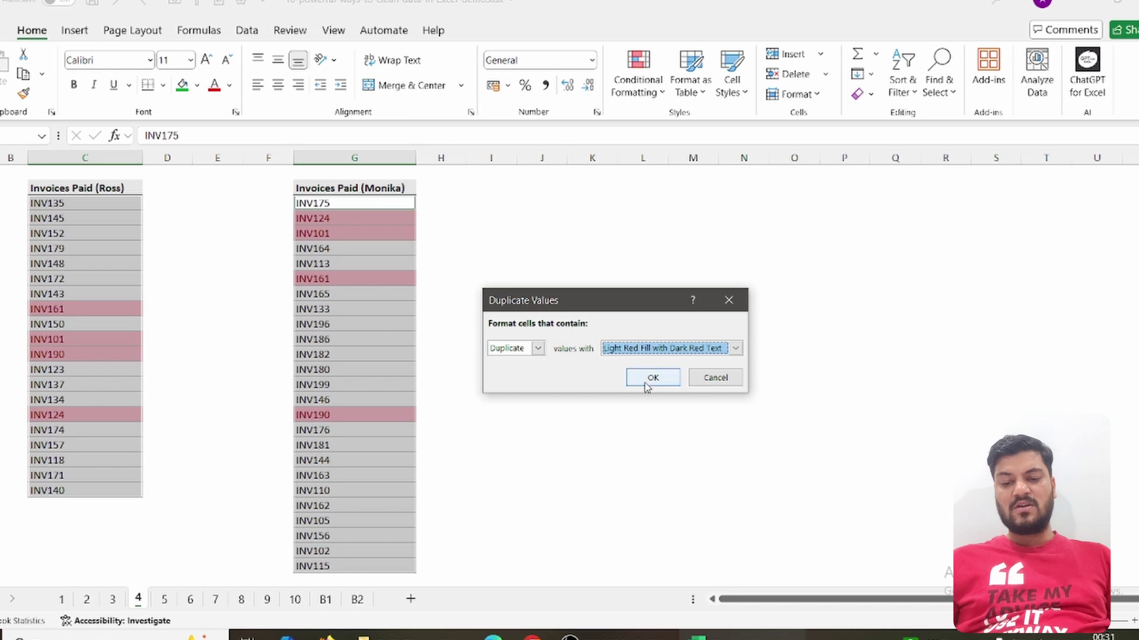
click(648, 380)
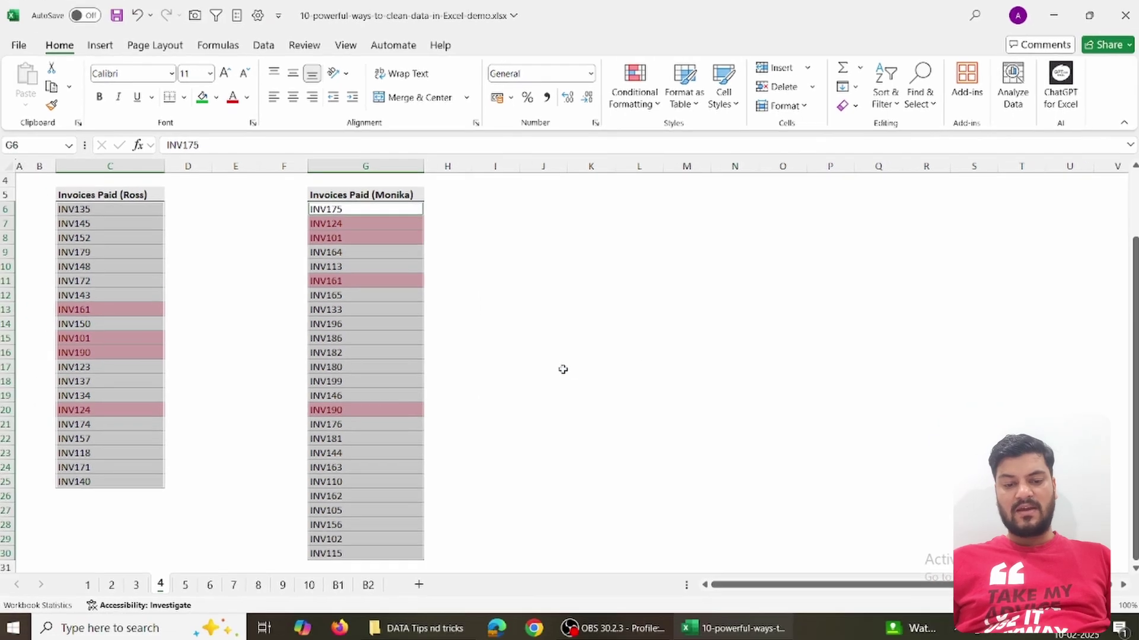
click(563, 369)
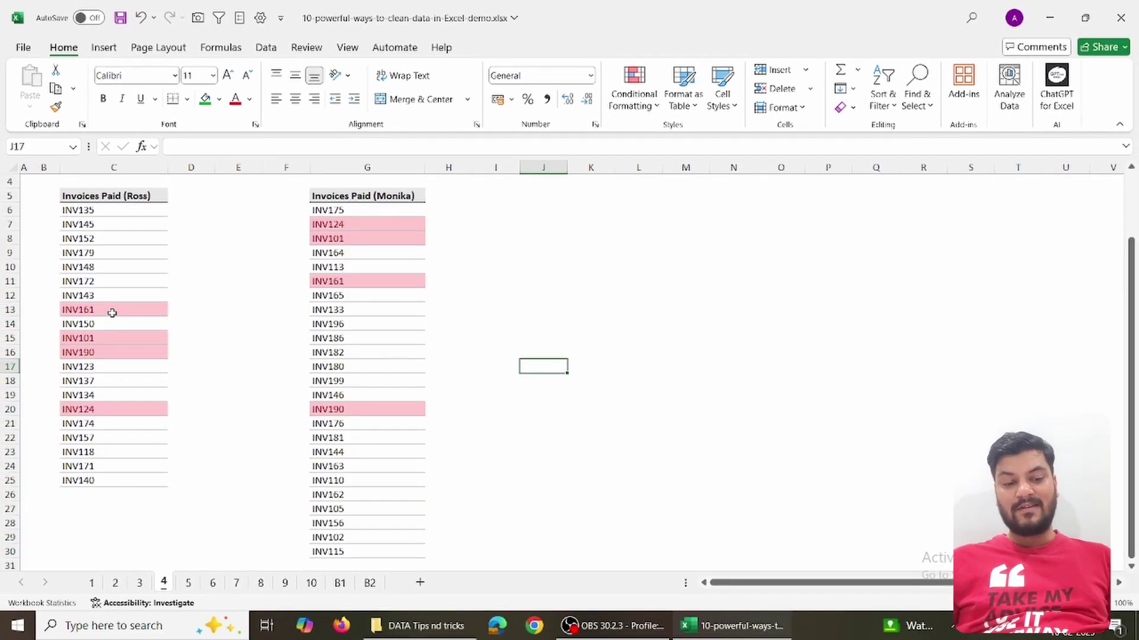
Step: Check the highlighted duplicates INV161 and INV101 appear in both lists
click(88, 310)
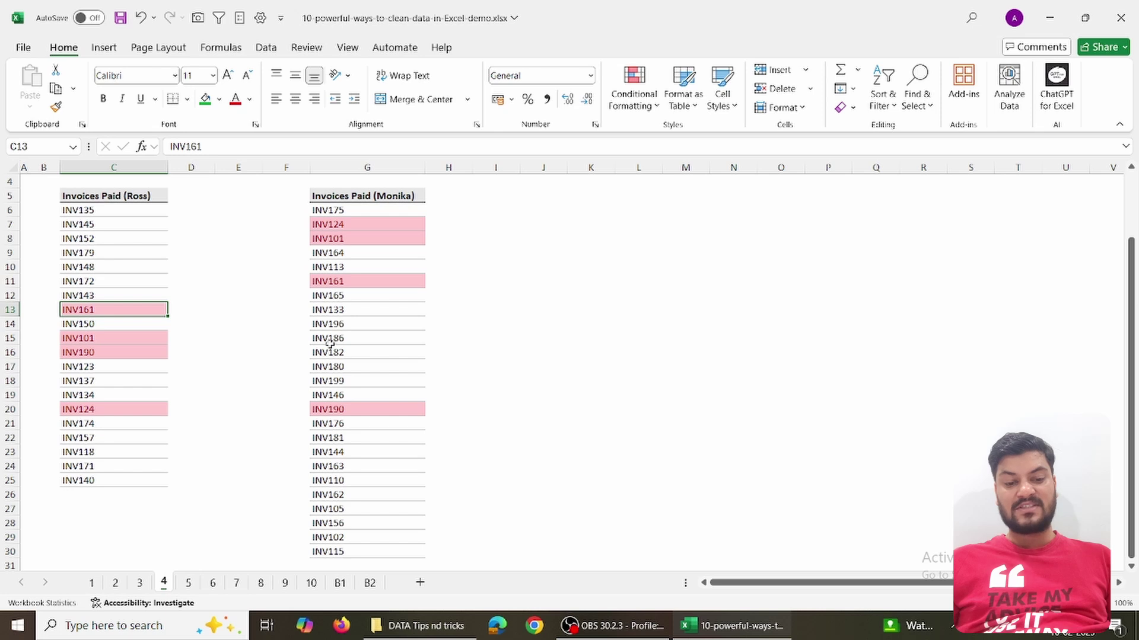
click(330, 283)
click(117, 339)
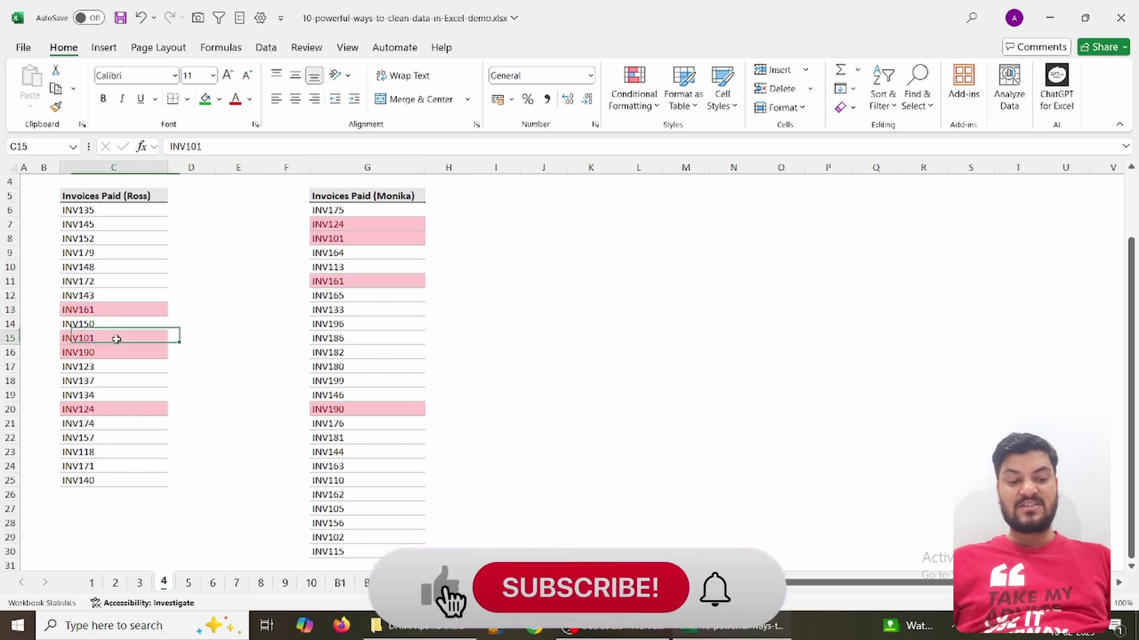
click(342, 239)
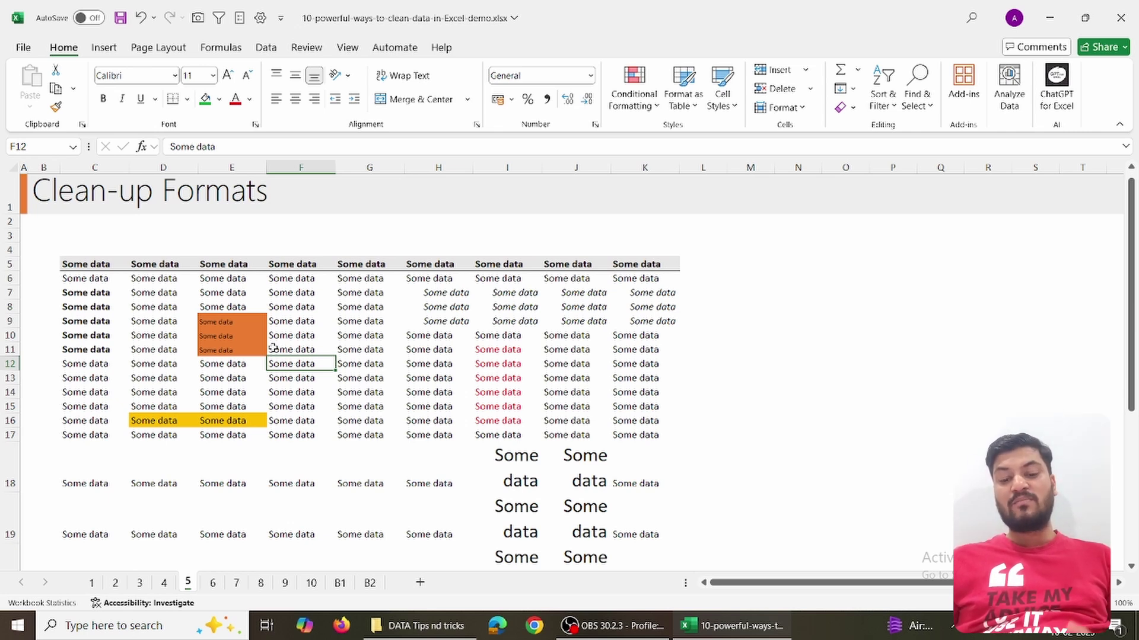
Step: Review the mixed formatting, then select the whole Some data table from C5 with Ctrl+A
drag(220, 322, 219, 336)
drag(78, 299, 78, 350)
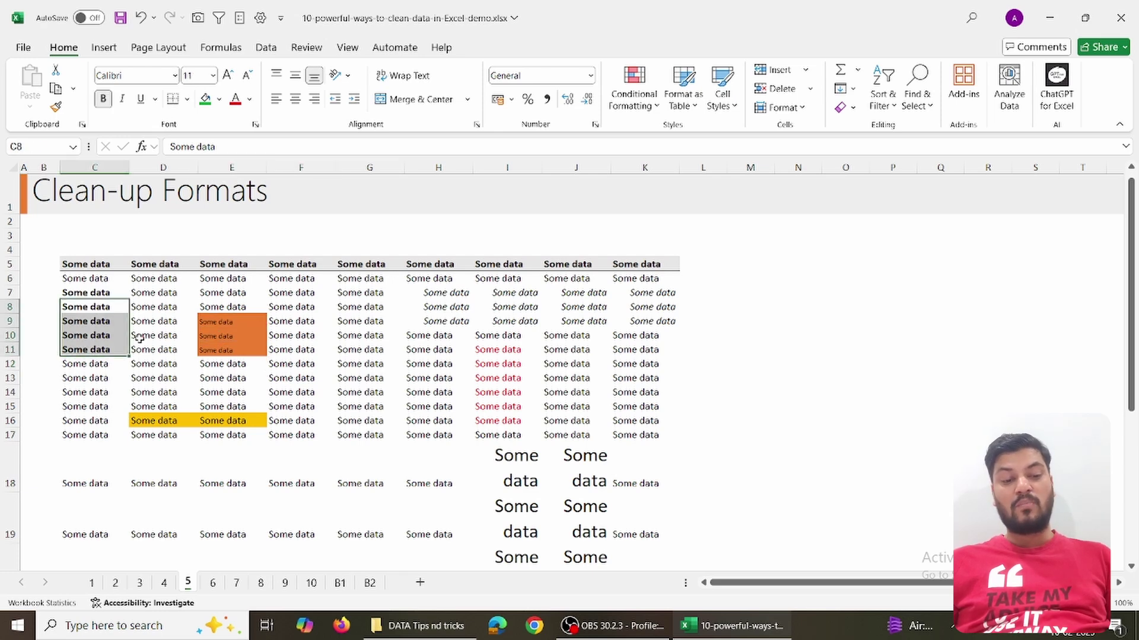
drag(485, 350, 493, 421)
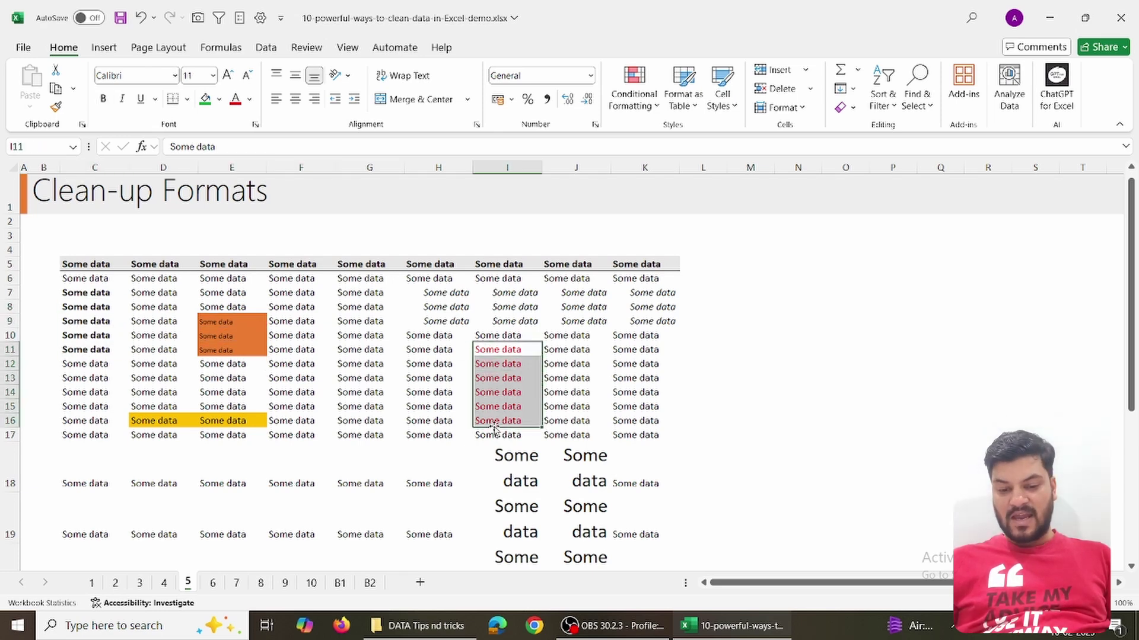
scroll(368, 450, down, 4)
scroll(248, 478, down, 2)
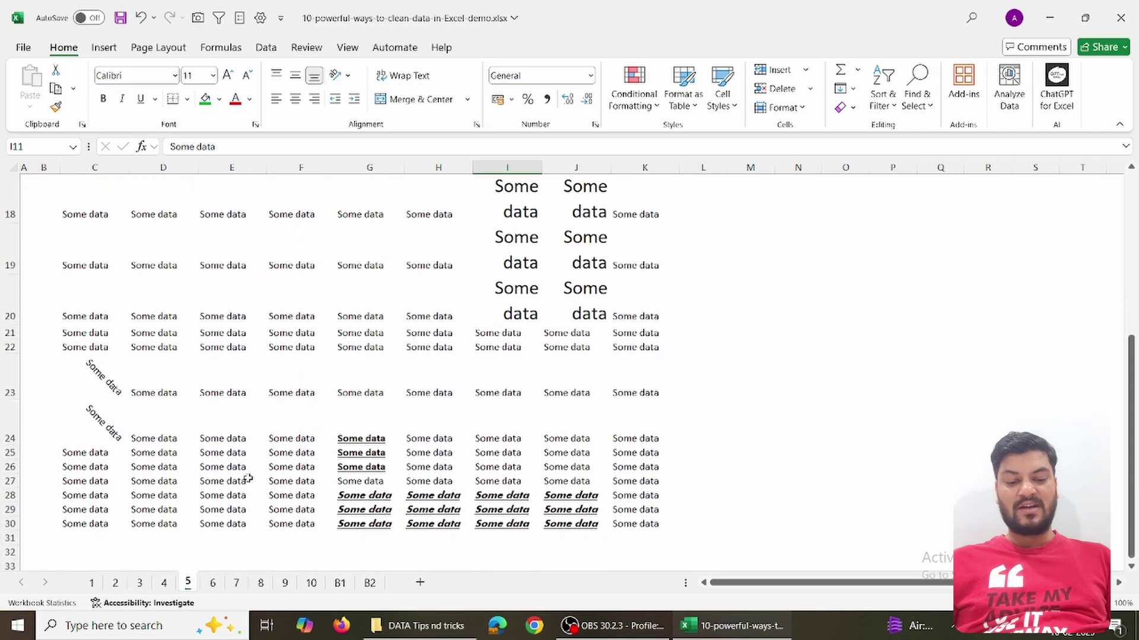
scroll(320, 422, up, 6)
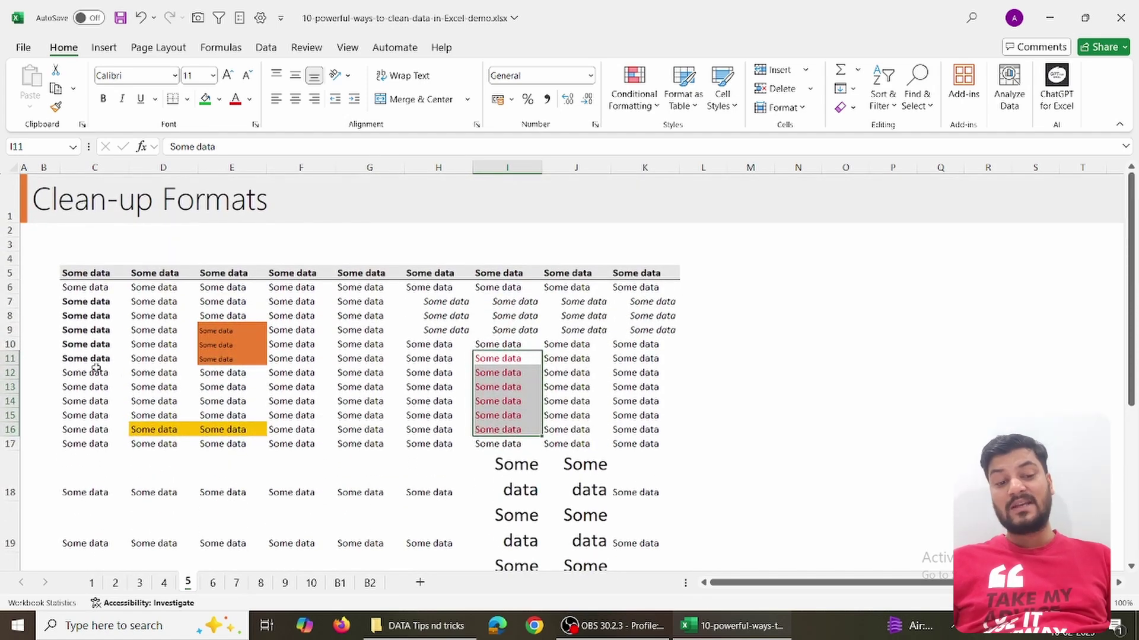
click(98, 271)
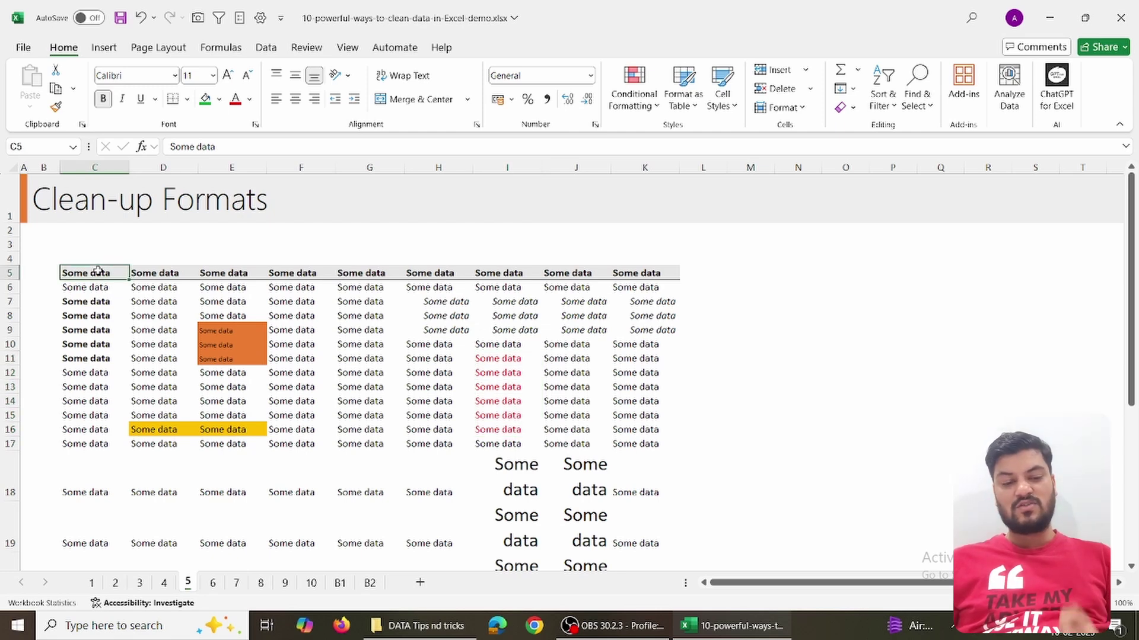
key(ctrl+a)
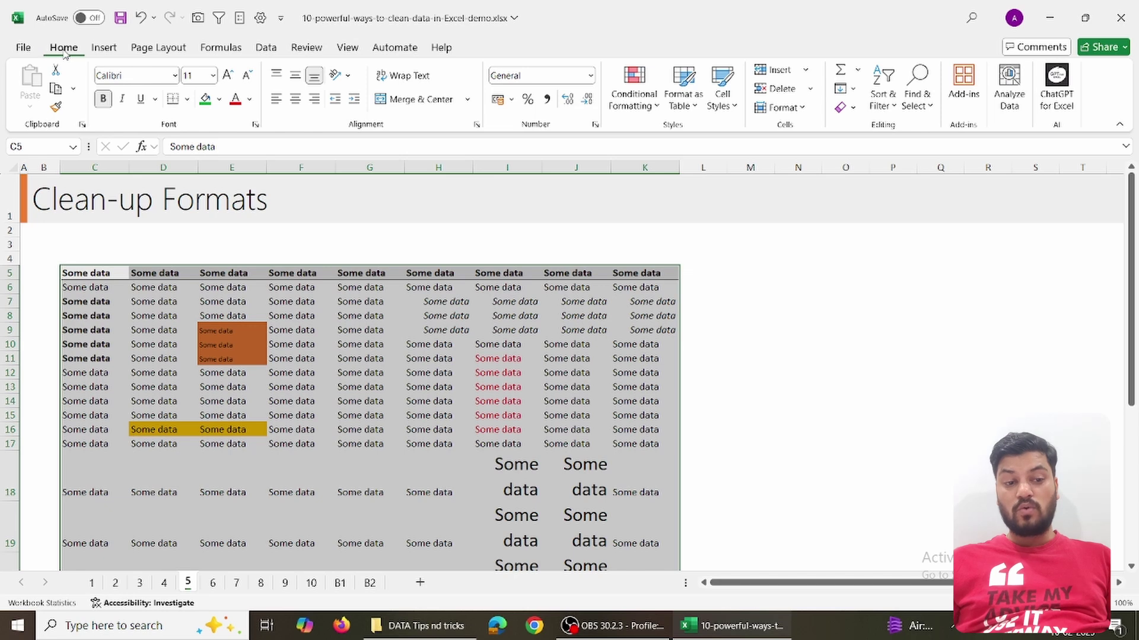
Step: Apply Clear Formats to the selected table, keeping the values, and scroll to verify
click(853, 110)
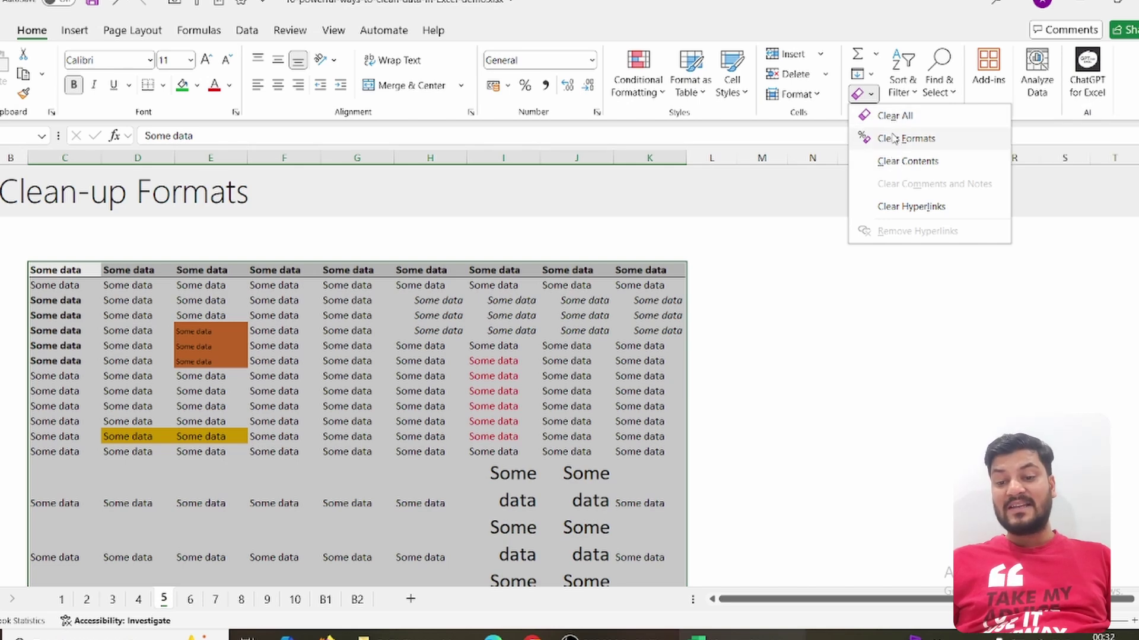
click(894, 138)
scroll(547, 353, down, 1)
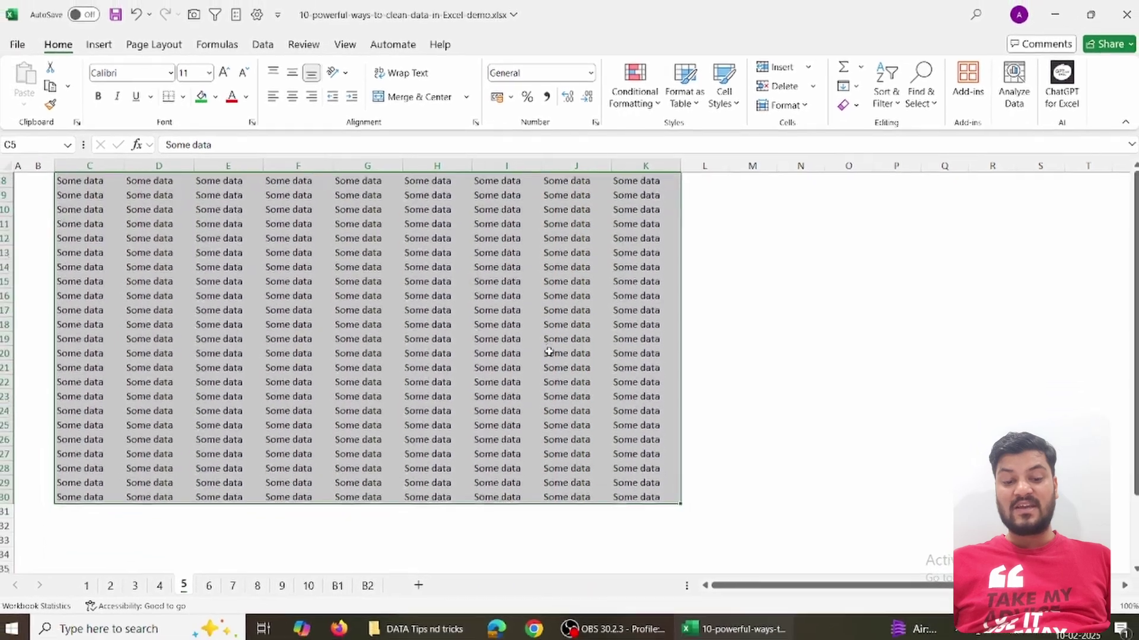
scroll(278, 352, down, 1)
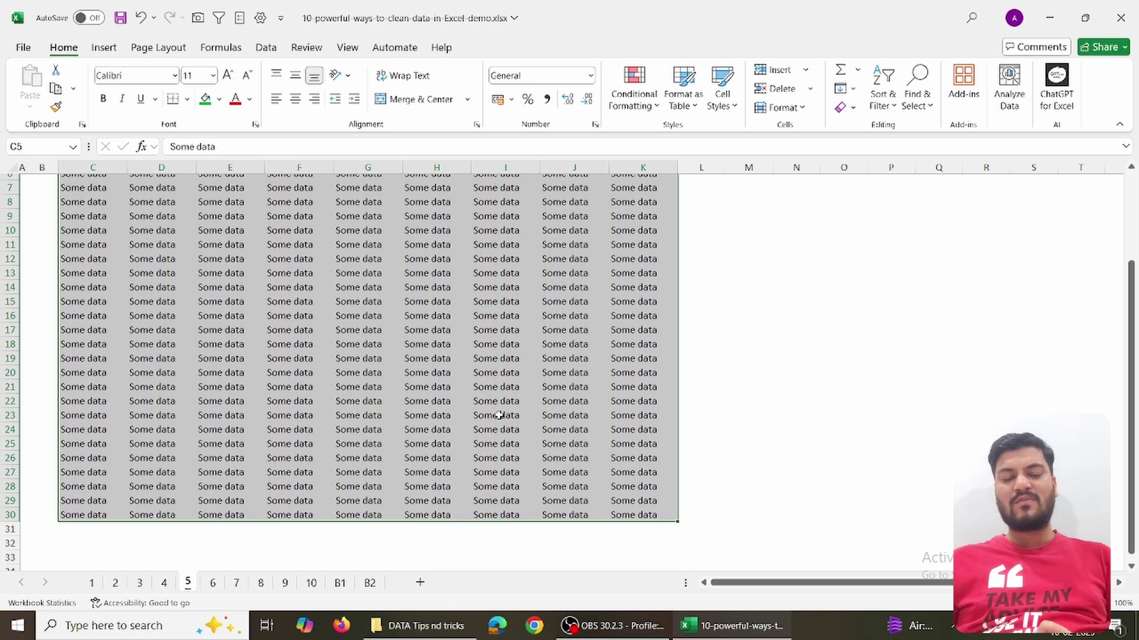
scroll(498, 415, up, 1)
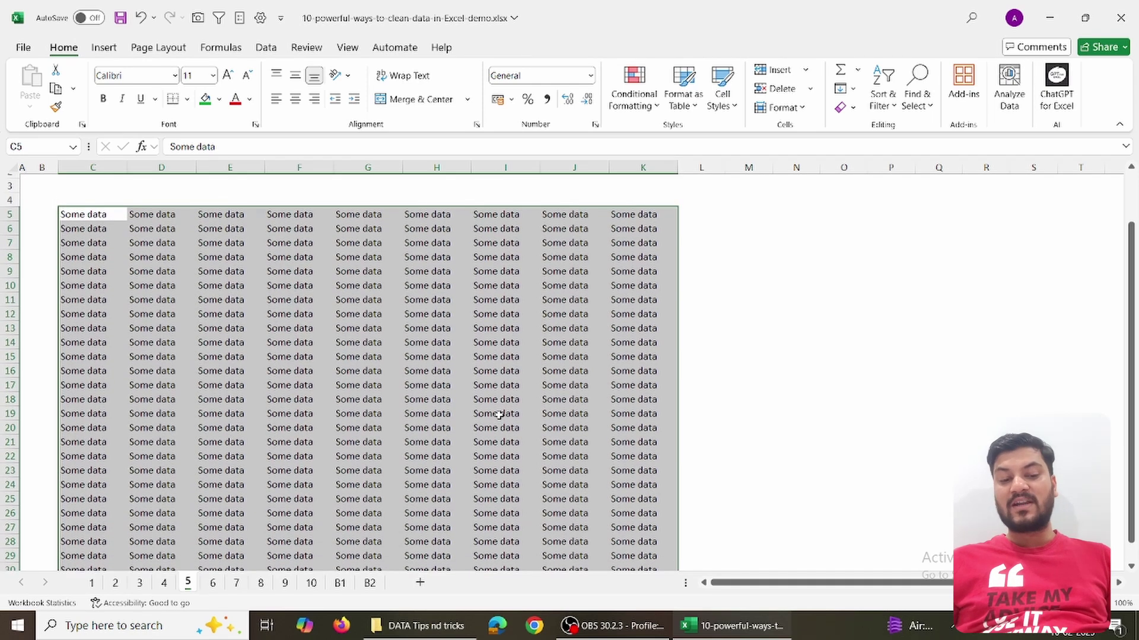
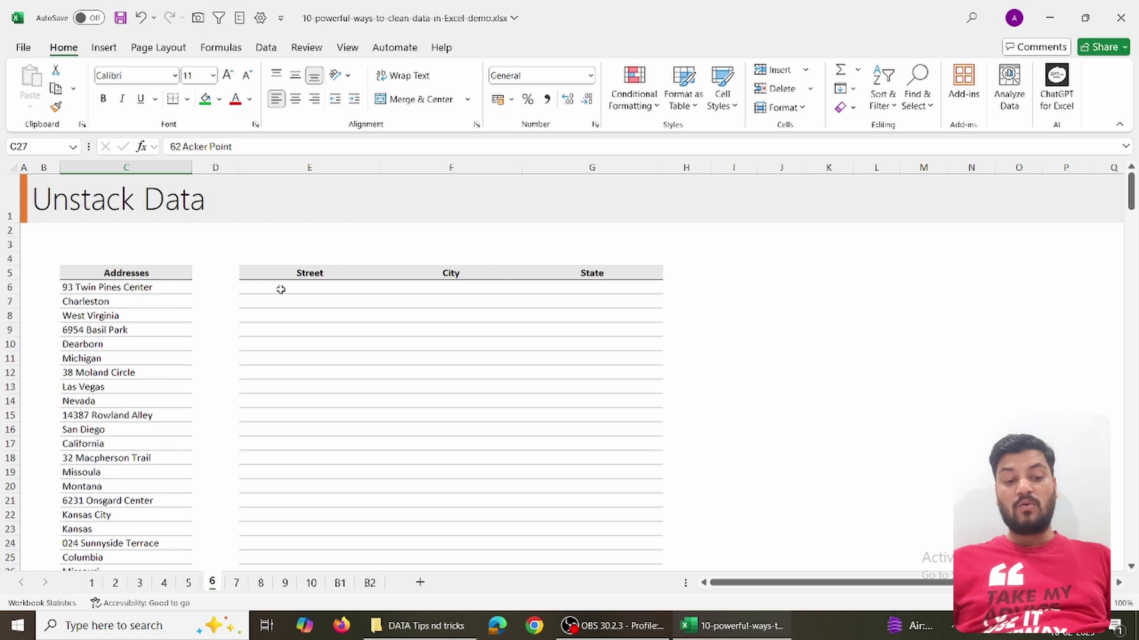
Step: Enter staggered references: =C6 in E6, =C7 in F7 and =C8 in G8
click(280, 290)
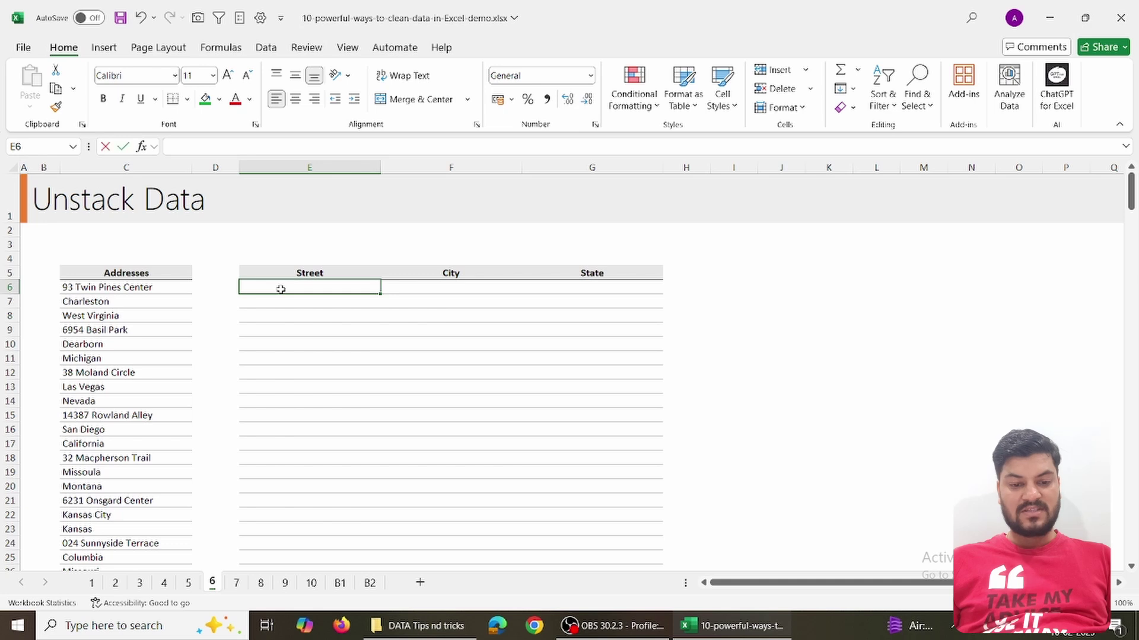
text(=C6)
key(Return)
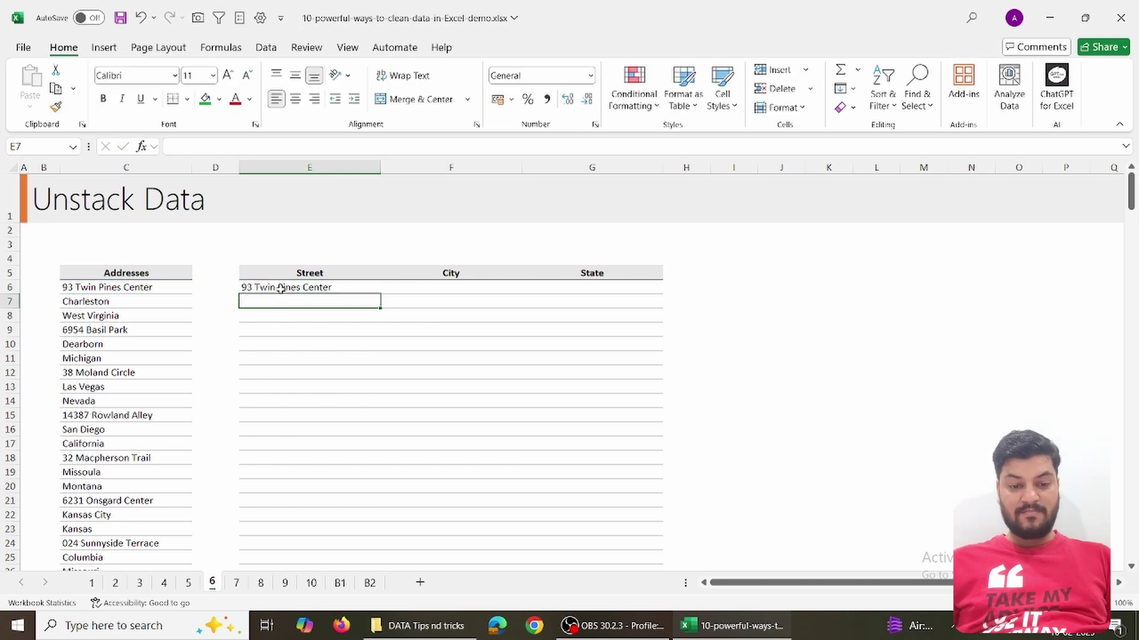
click(417, 300)
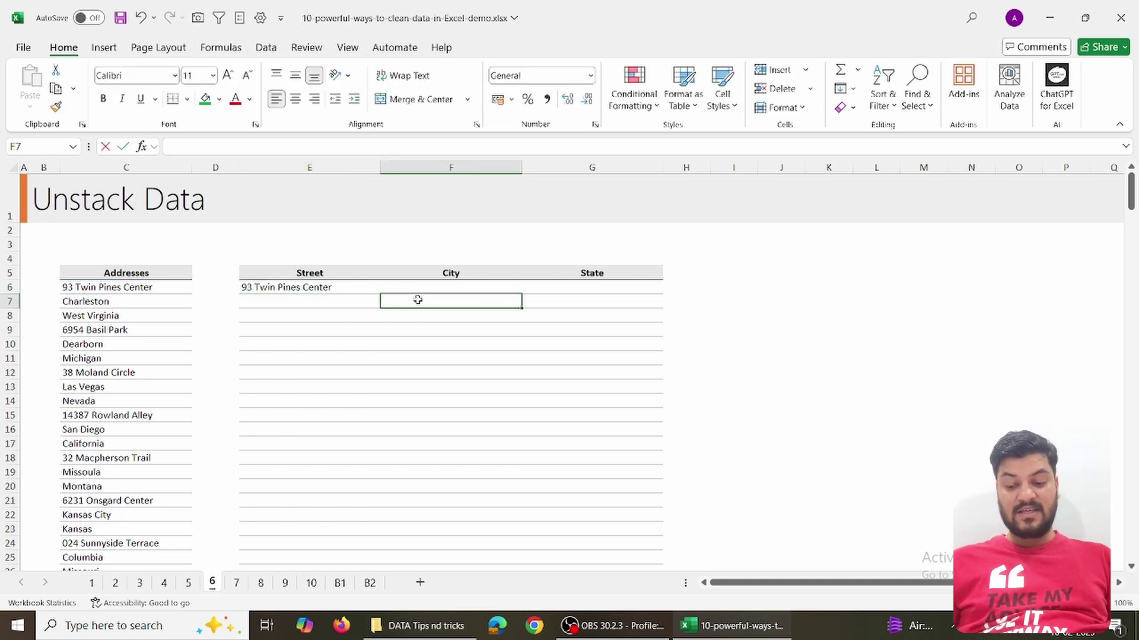
text(=C7)
key(Return)
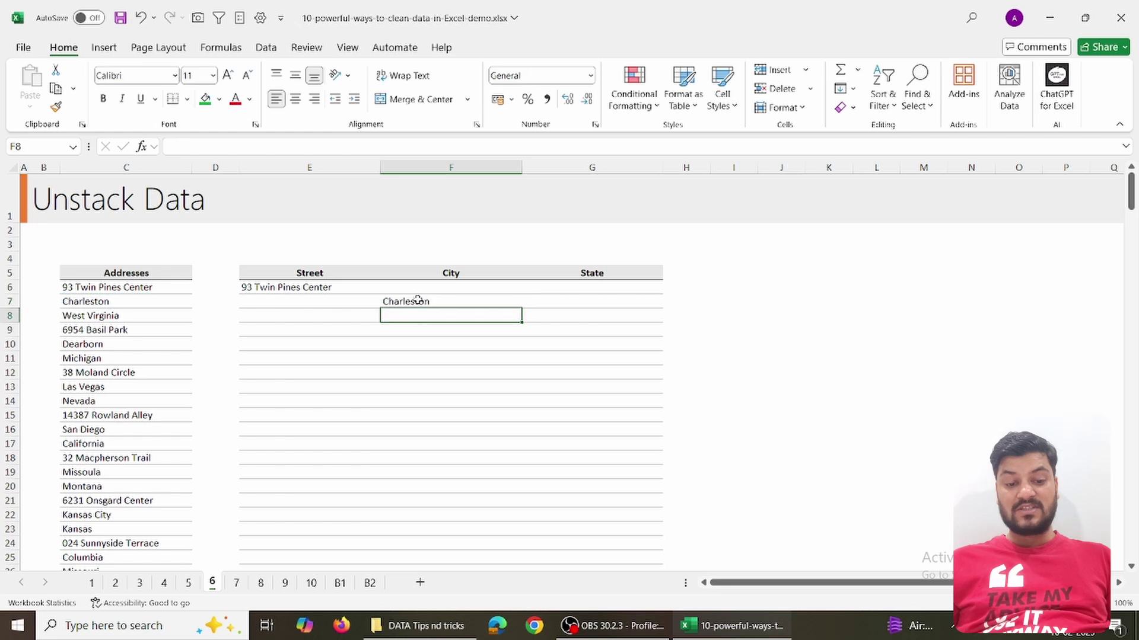
click(572, 320)
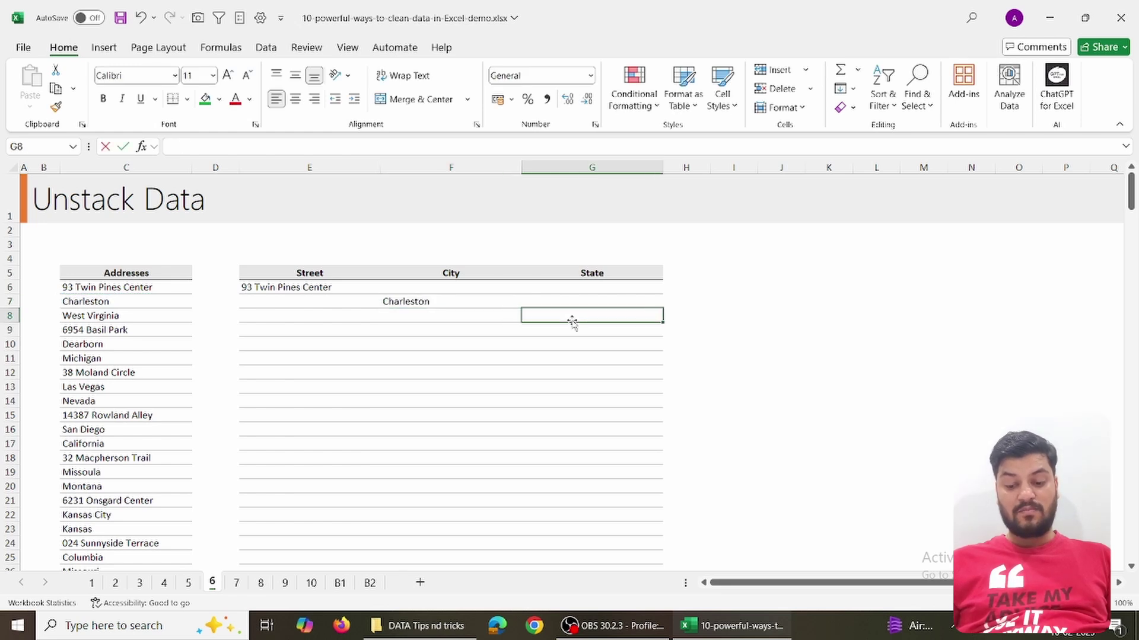
text(=C8)
key(Return)
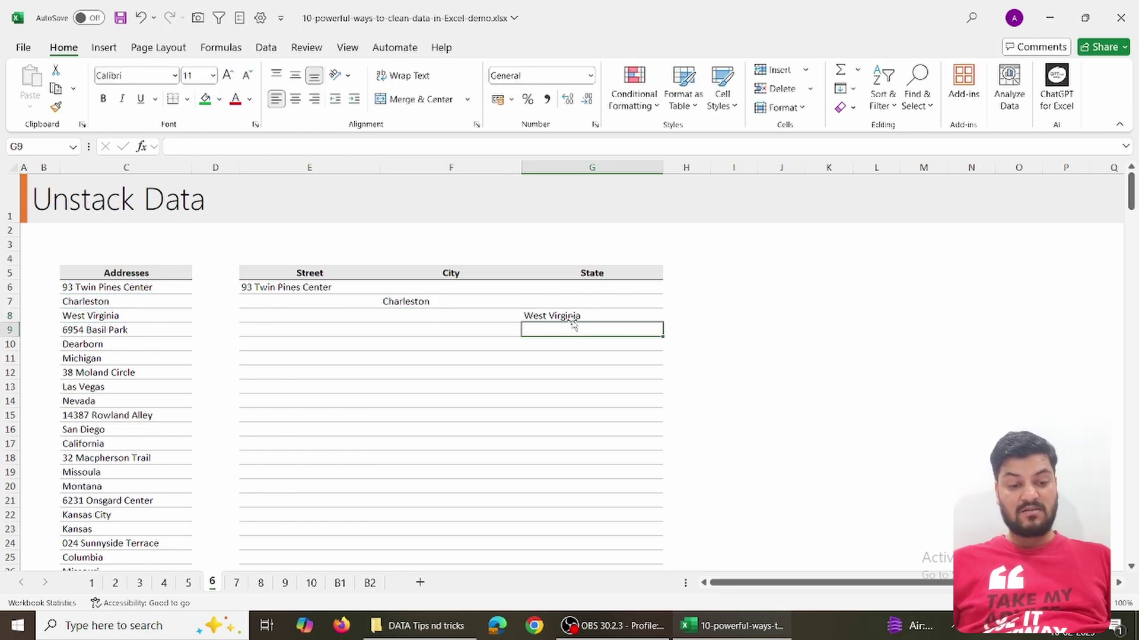
Step: Fill the three staggered formulas in E6:G8 down to row 29
drag(320, 287, 593, 315)
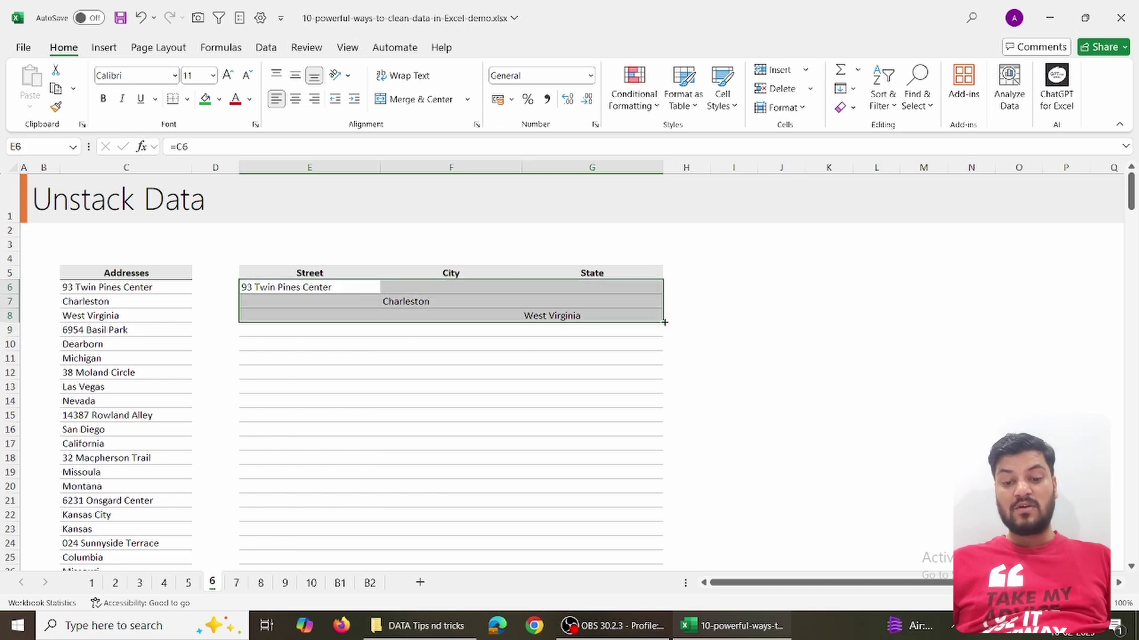
drag(665, 322, 638, 444)
scroll(544, 310, up, 2)
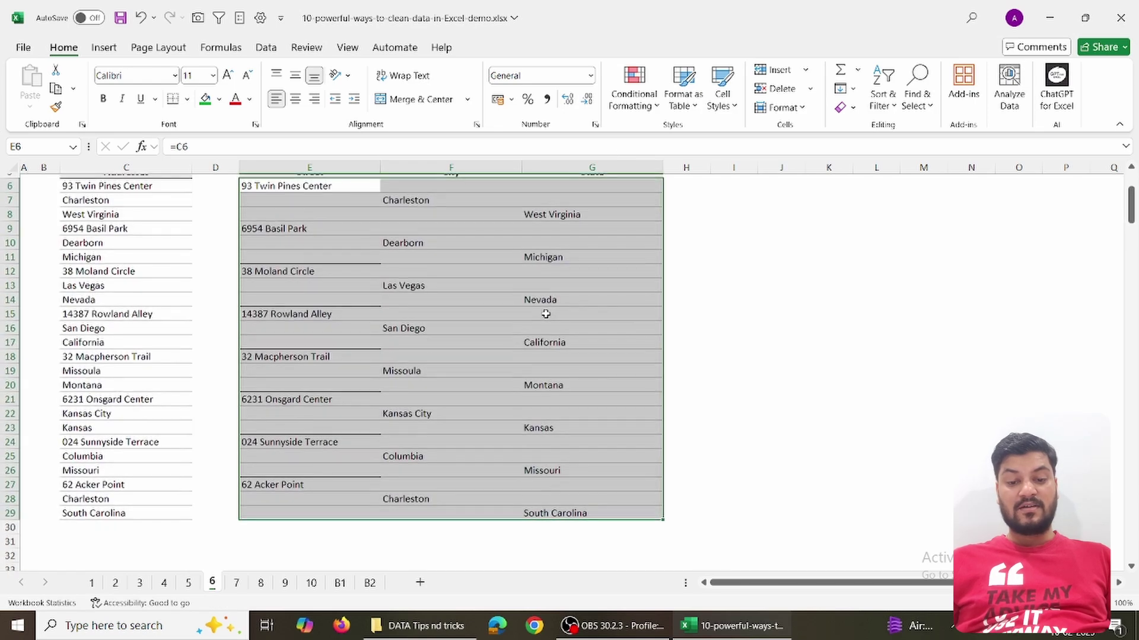
scroll(457, 302, up, 1)
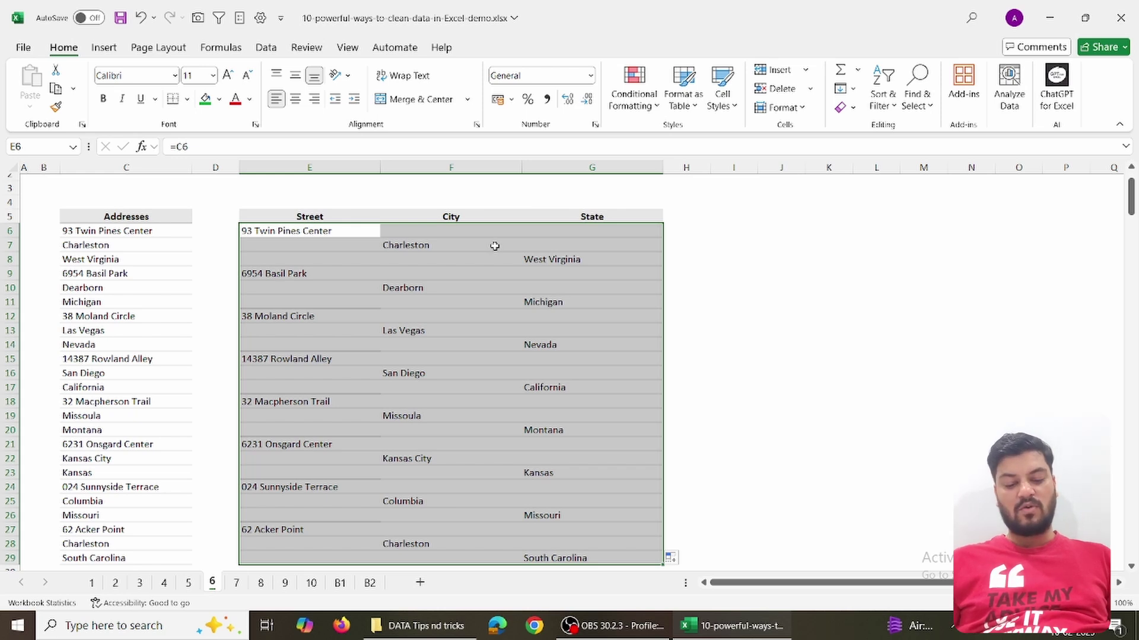
Step: Select all blank cells via Go To Special and delete them, shifting cells up, then review the address rows
key(ctrl+g)
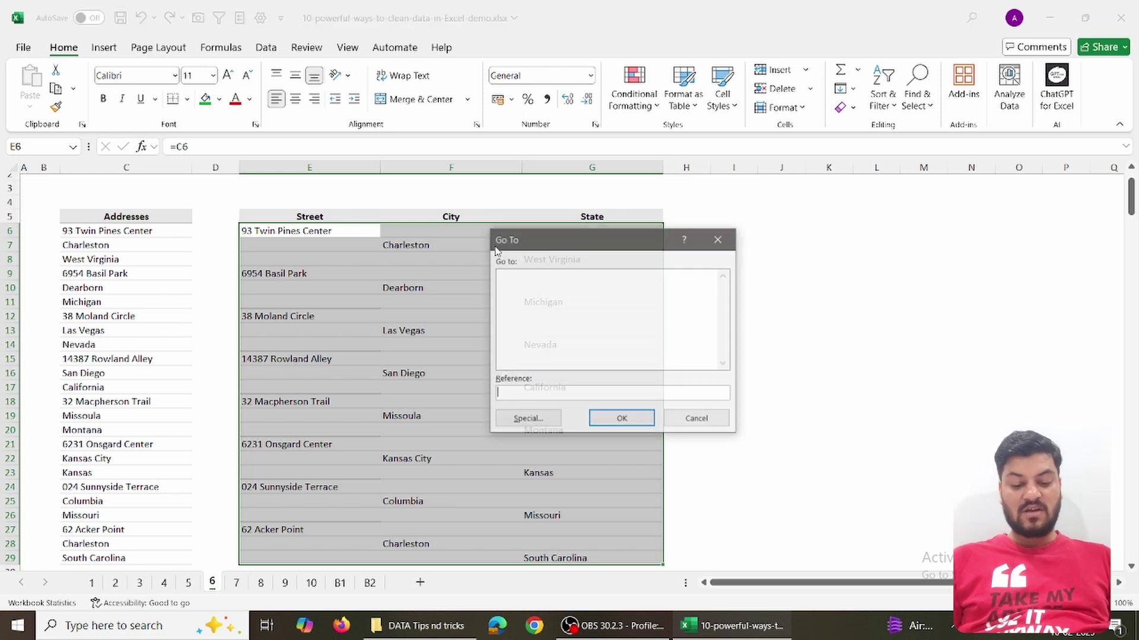
click(547, 418)
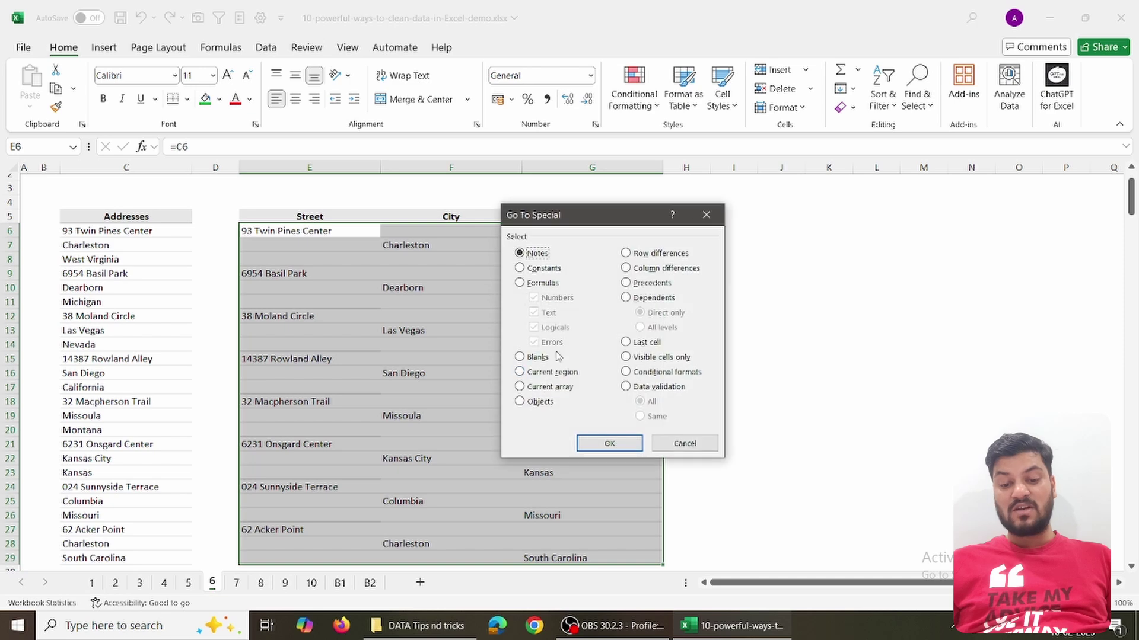
click(615, 446)
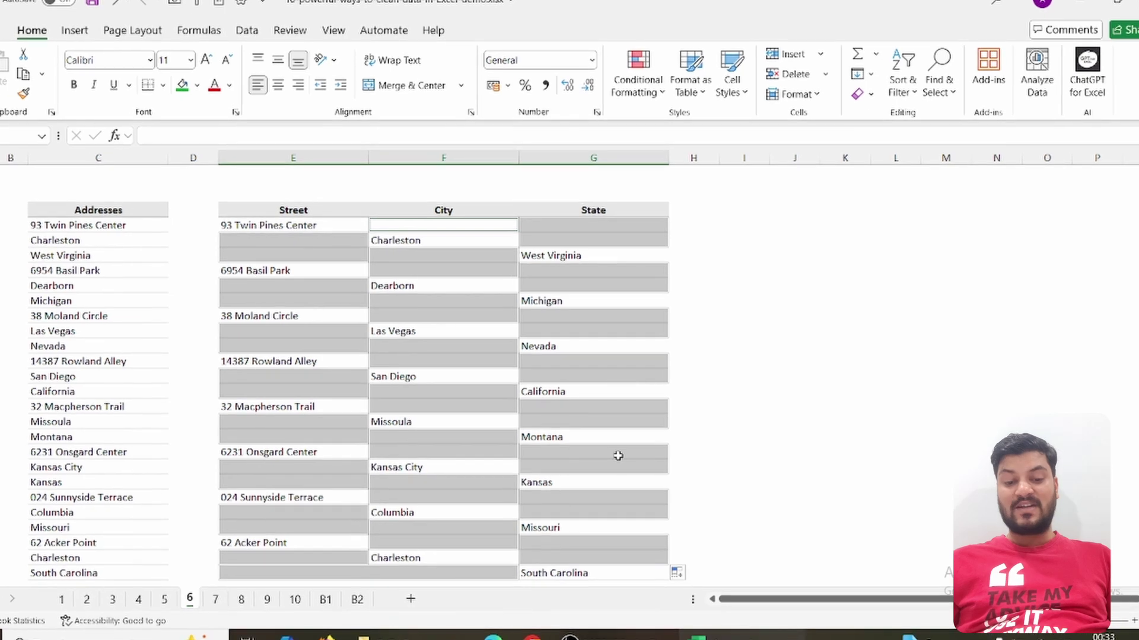
key(ctrl+minus)
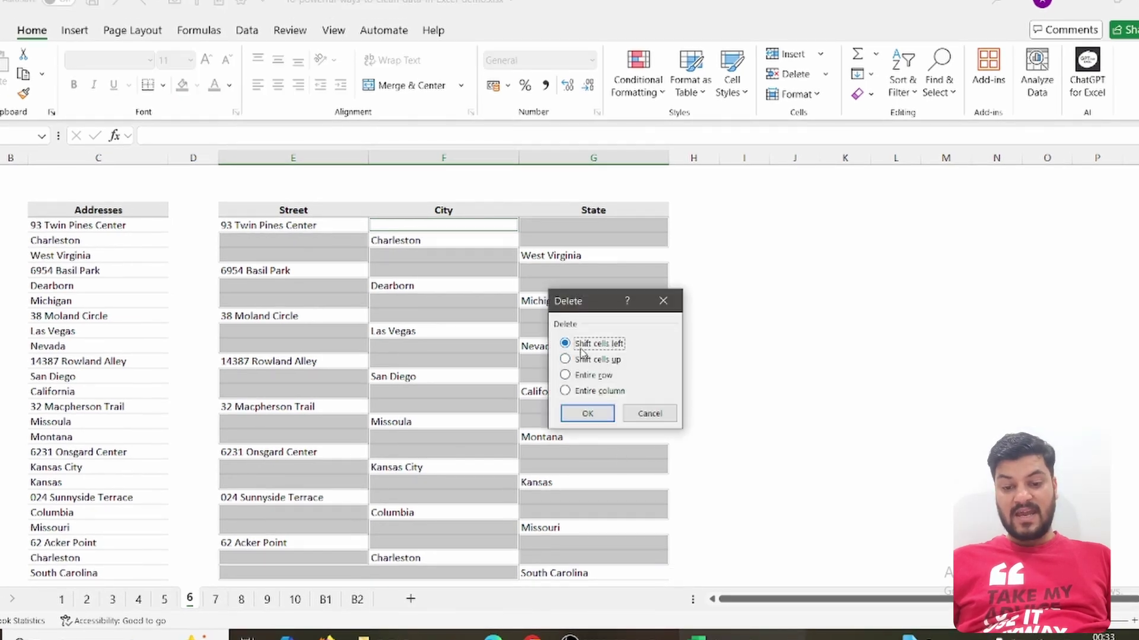
click(580, 360)
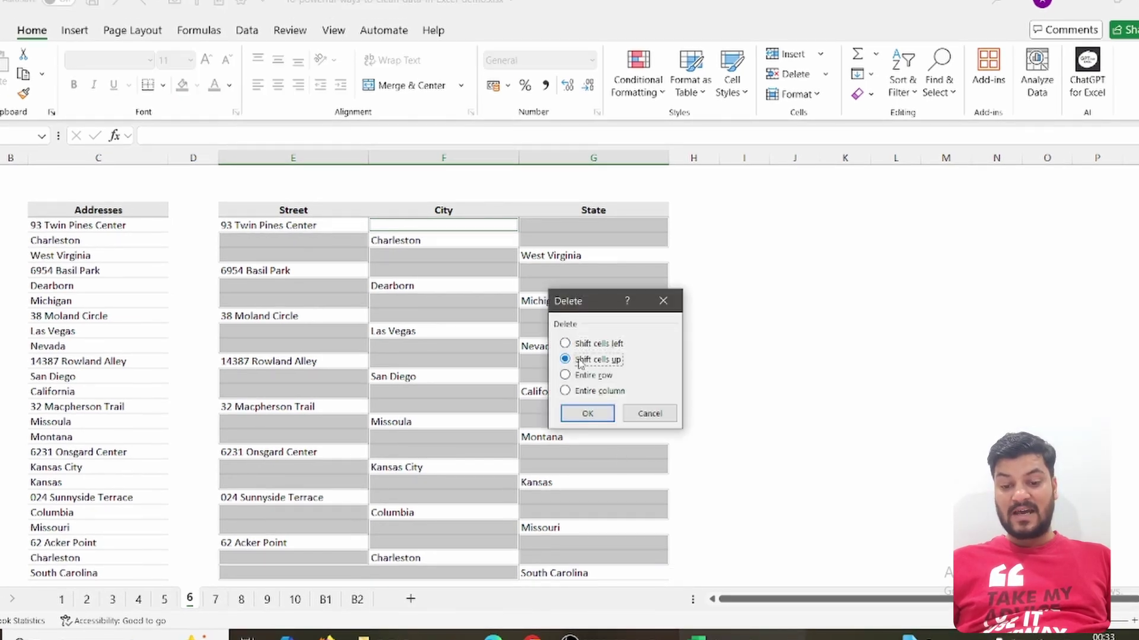
click(579, 412)
click(704, 394)
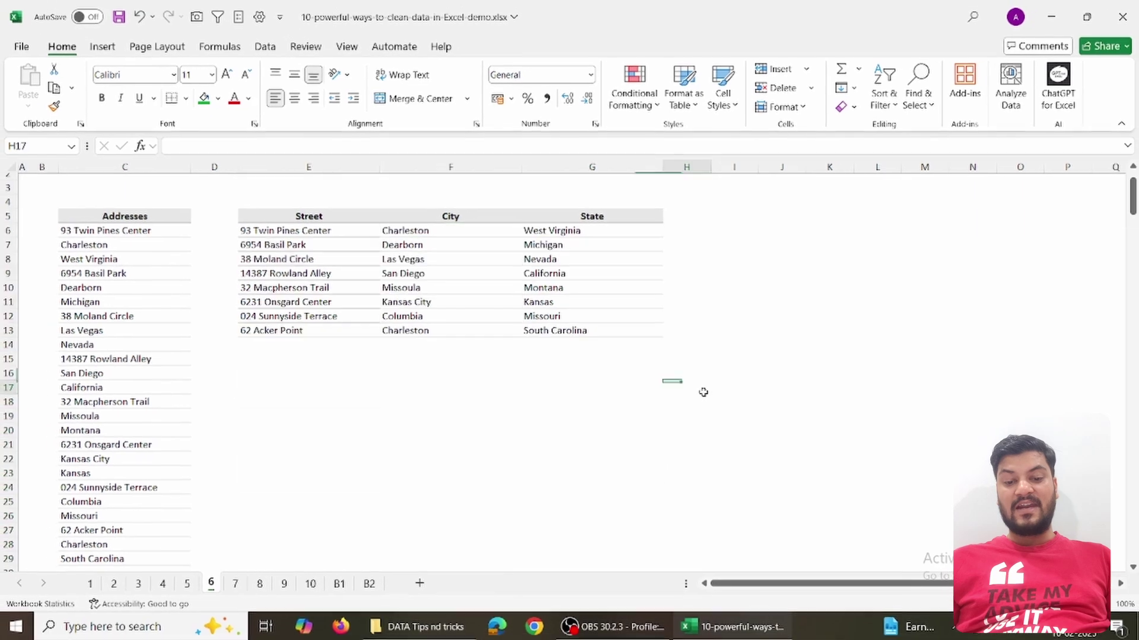
drag(300, 233, 546, 236)
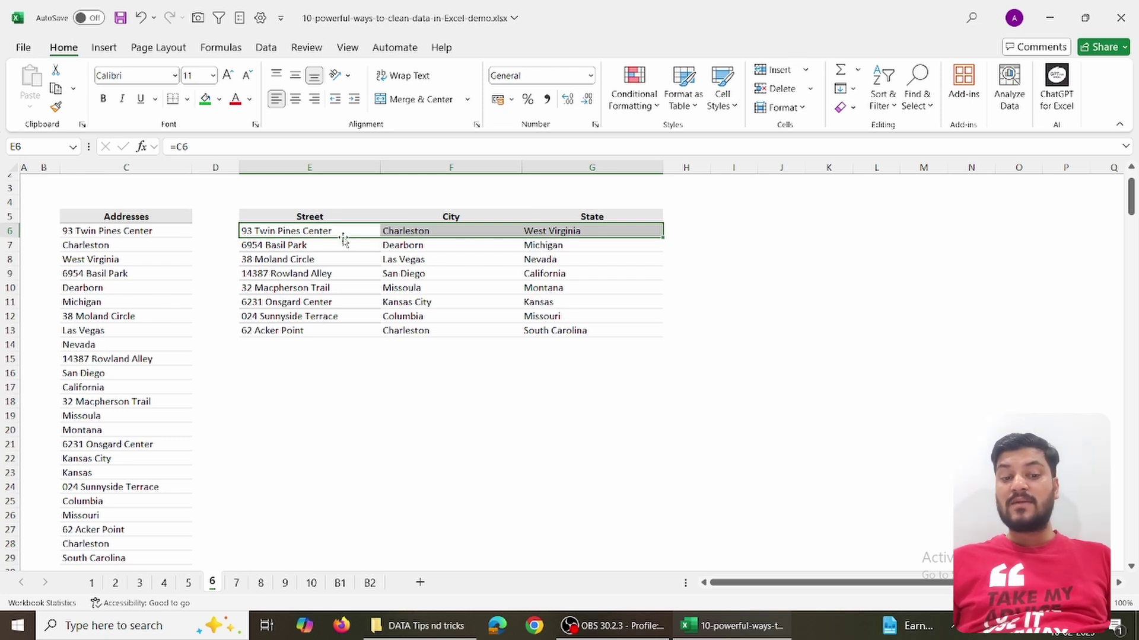
drag(122, 231, 119, 360)
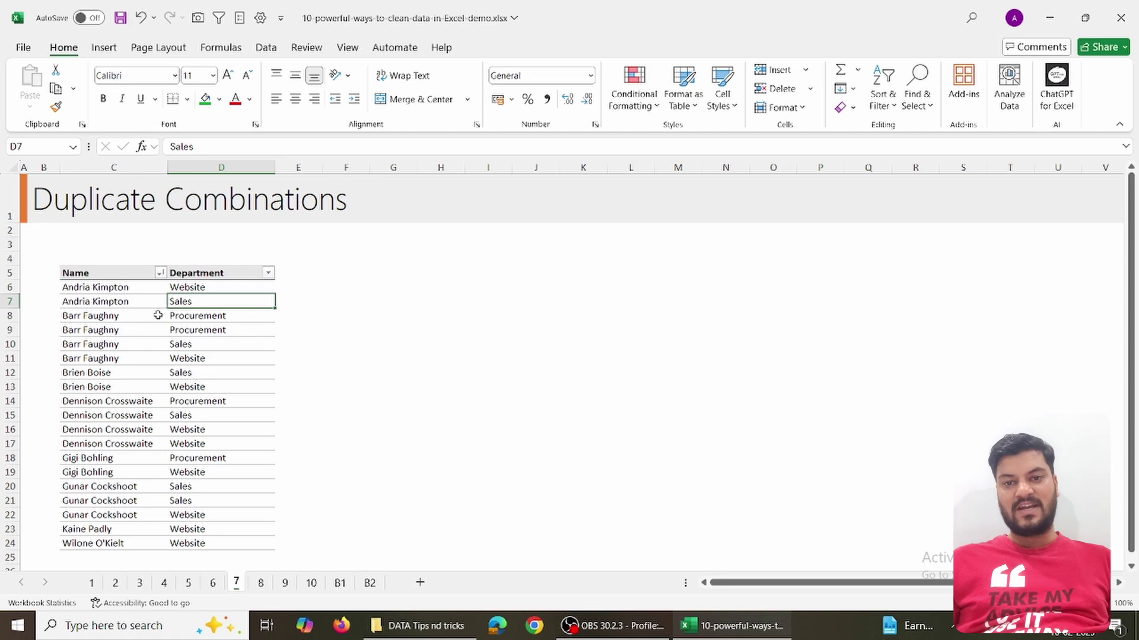
click(188, 286)
click(182, 307)
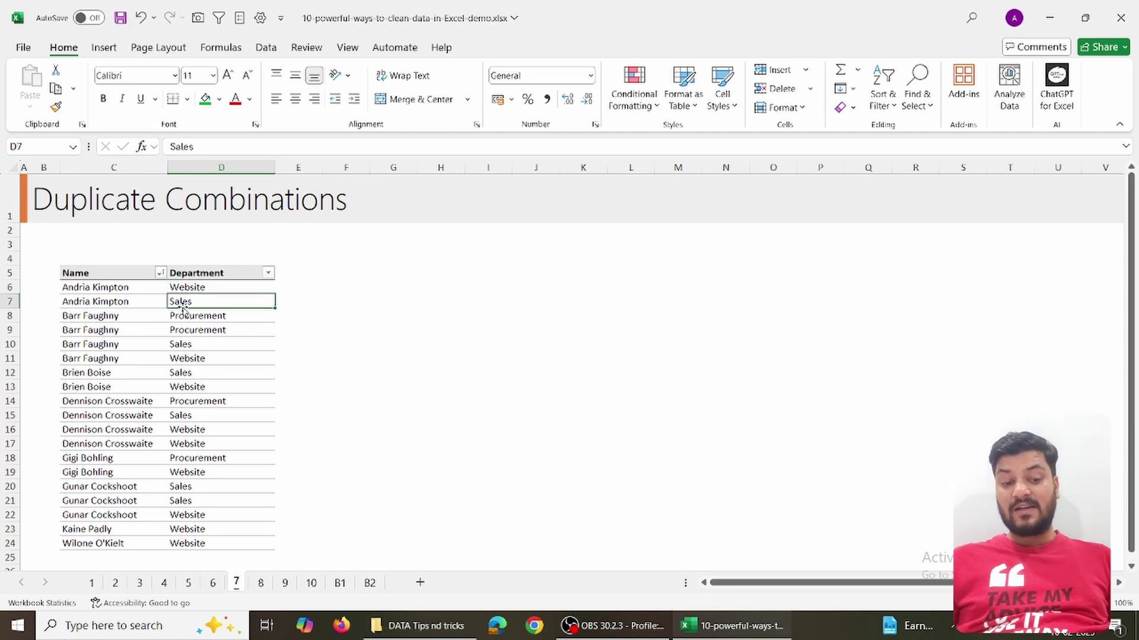
click(112, 302)
click(112, 286)
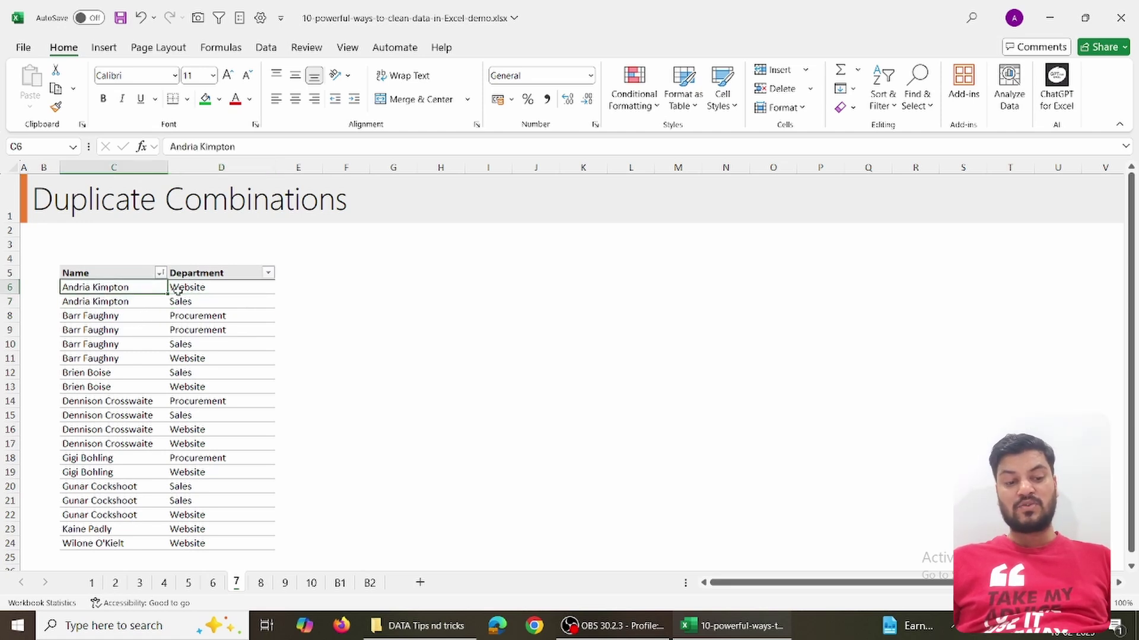
click(203, 287)
click(105, 304)
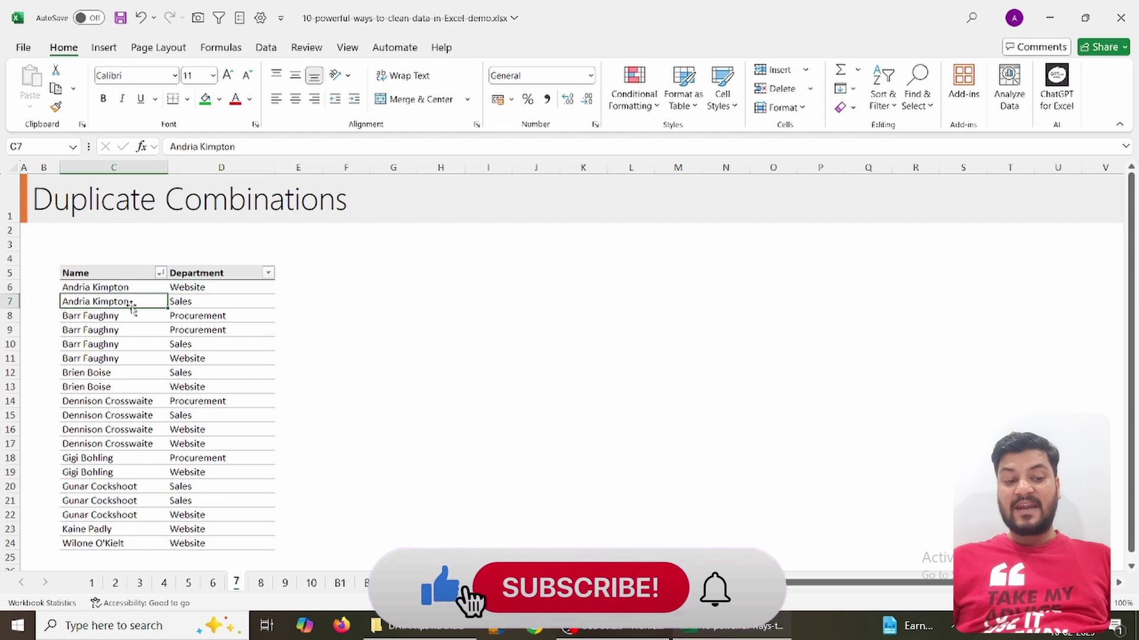
click(209, 304)
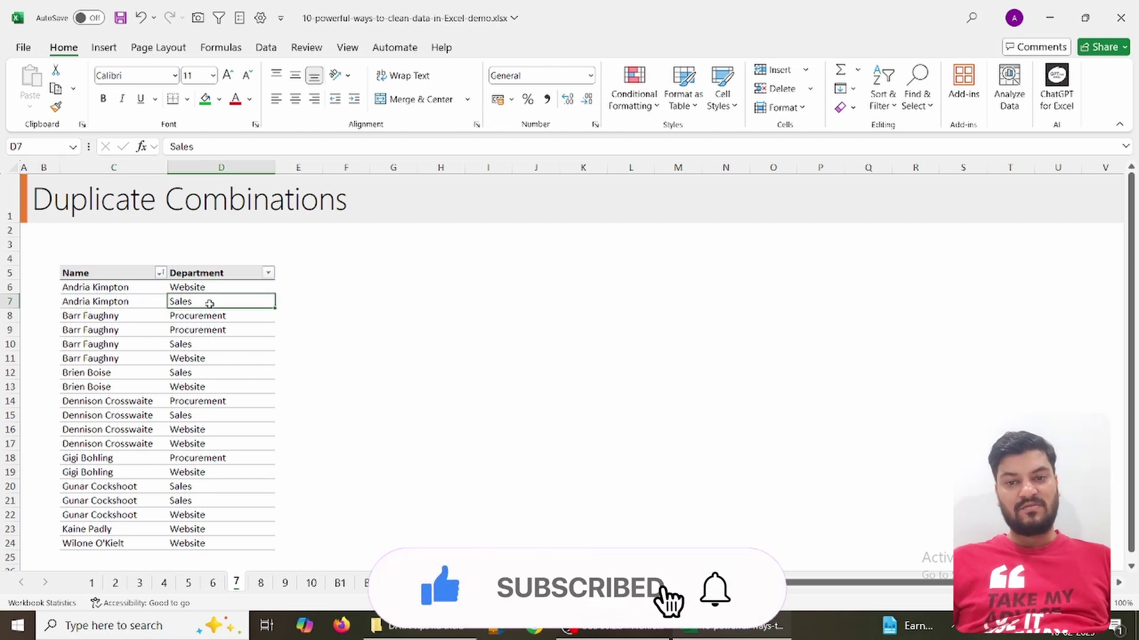
drag(105, 315, 231, 327)
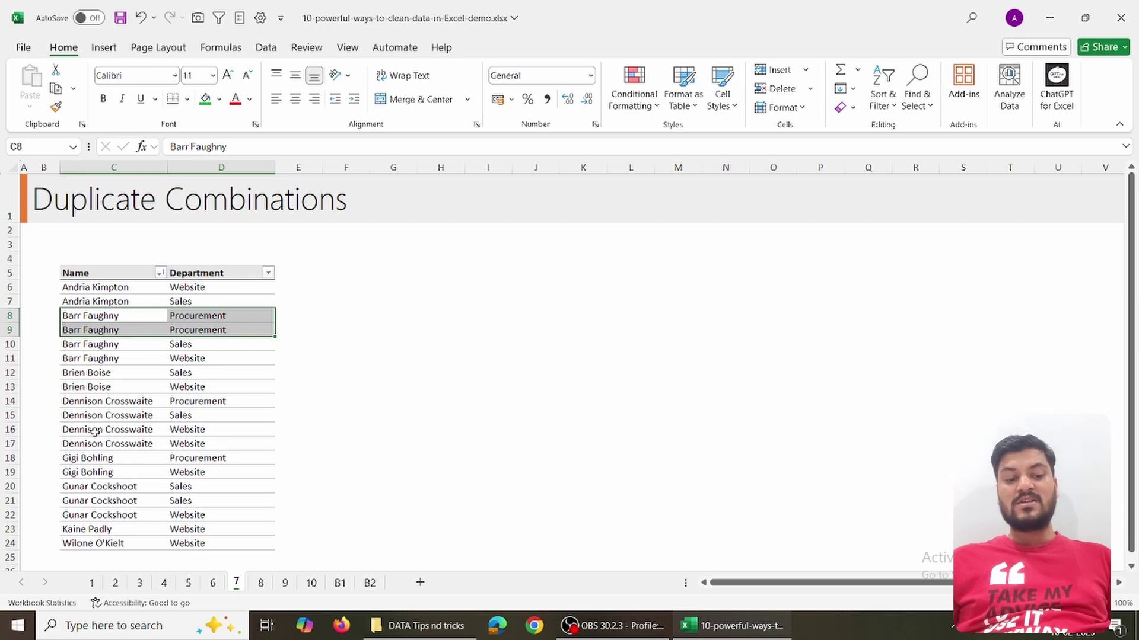
drag(95, 431, 221, 438)
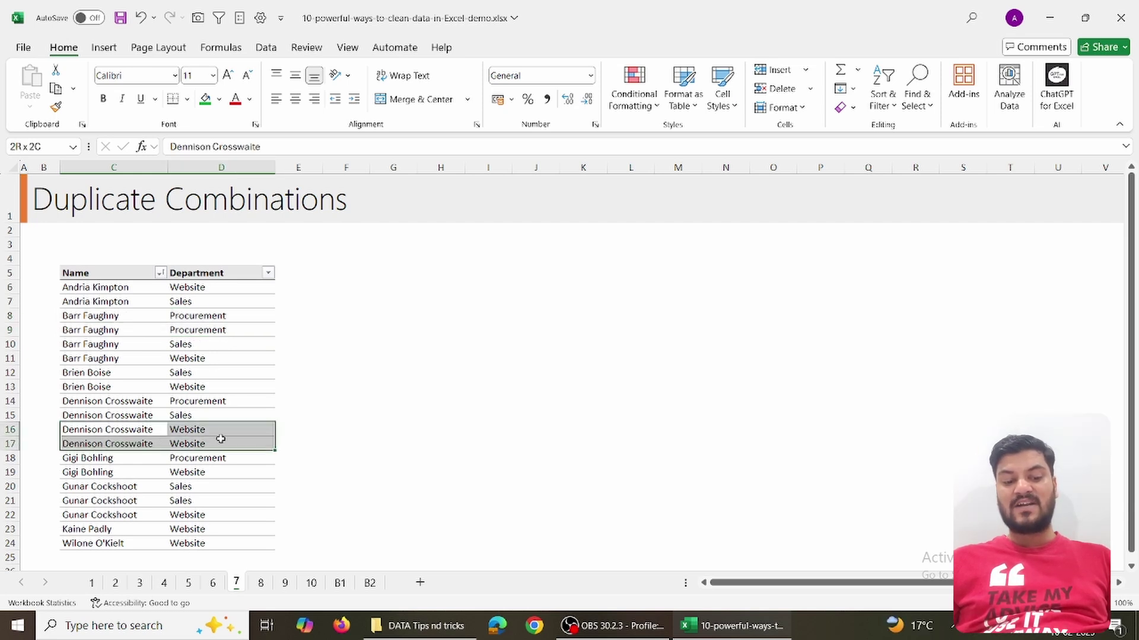
drag(118, 412, 204, 415)
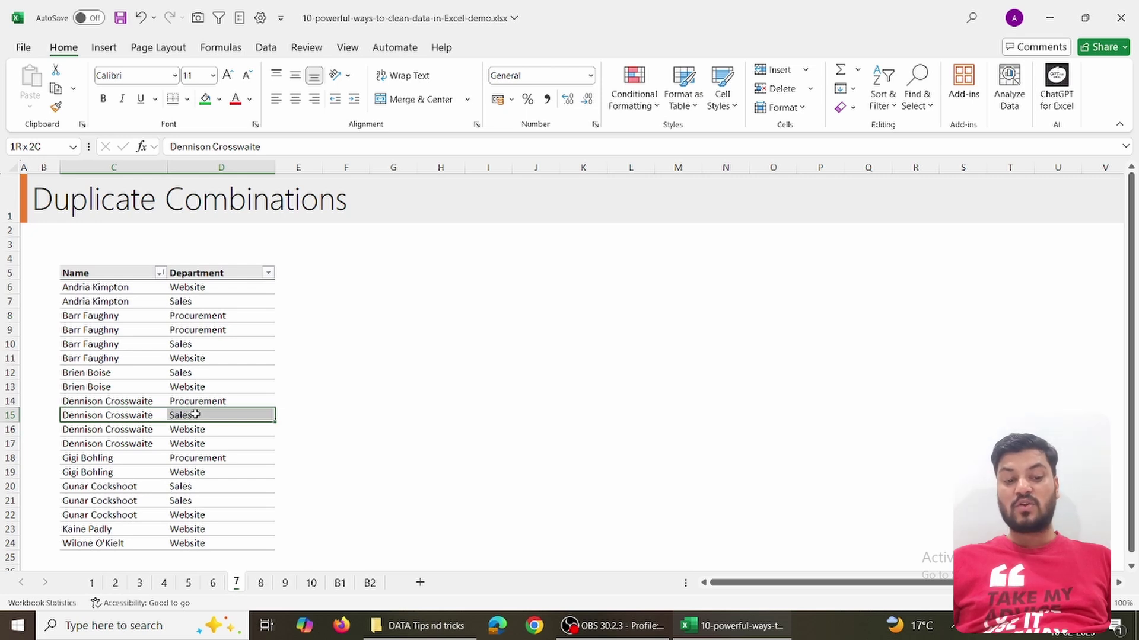
drag(195, 414, 195, 415)
key(Down)
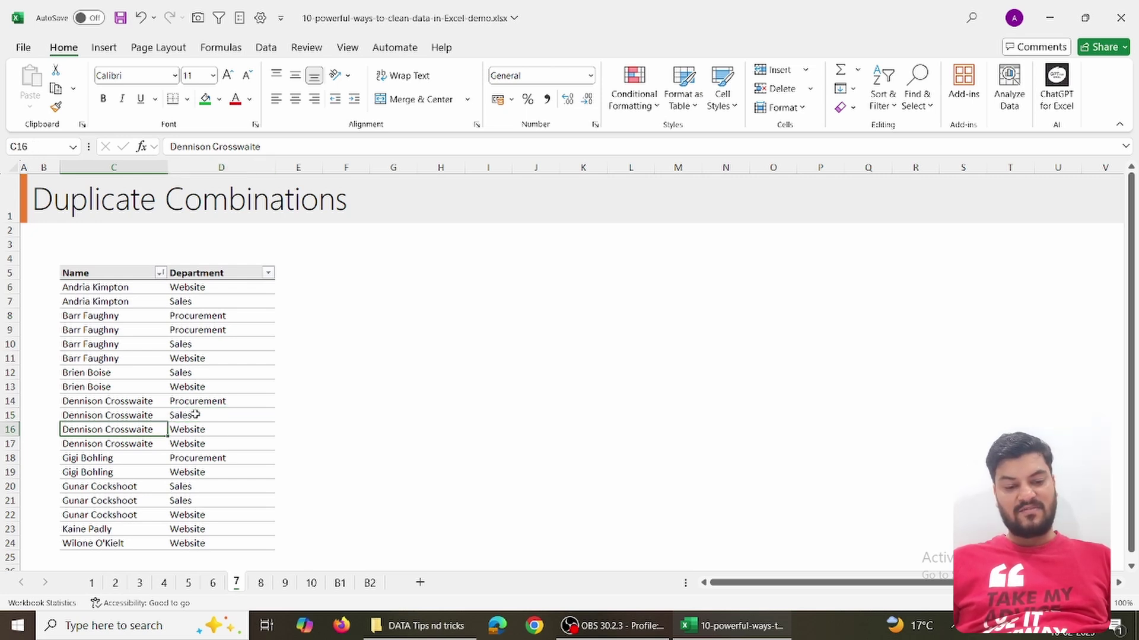
key(shift+Down)
key(shift+space)
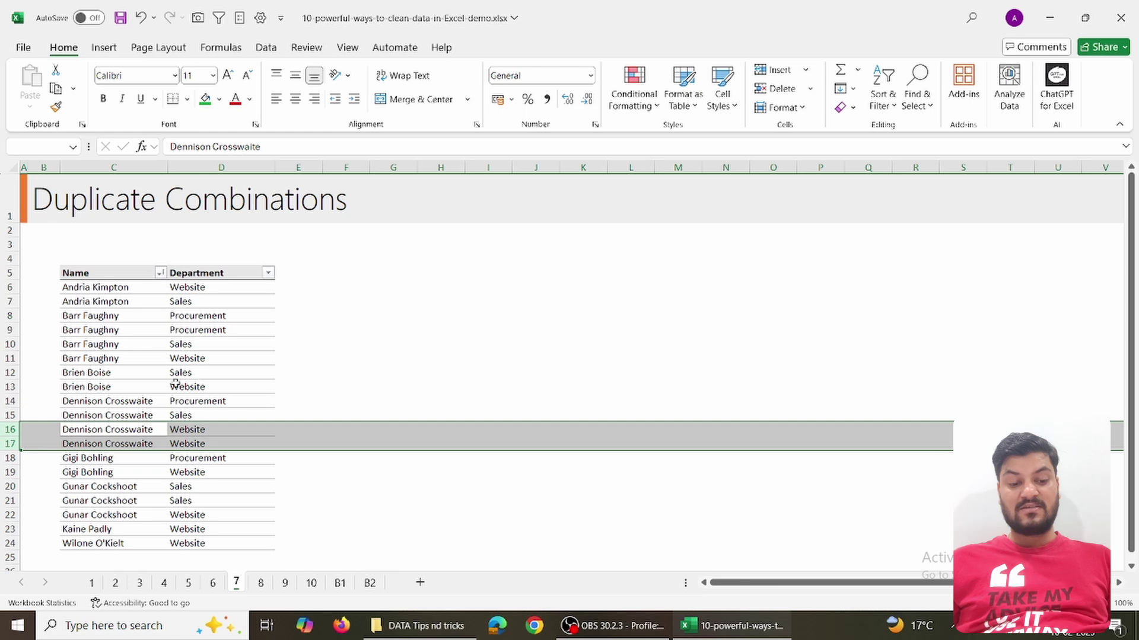
click(118, 316)
key(shift+Down)
key(shift+space)
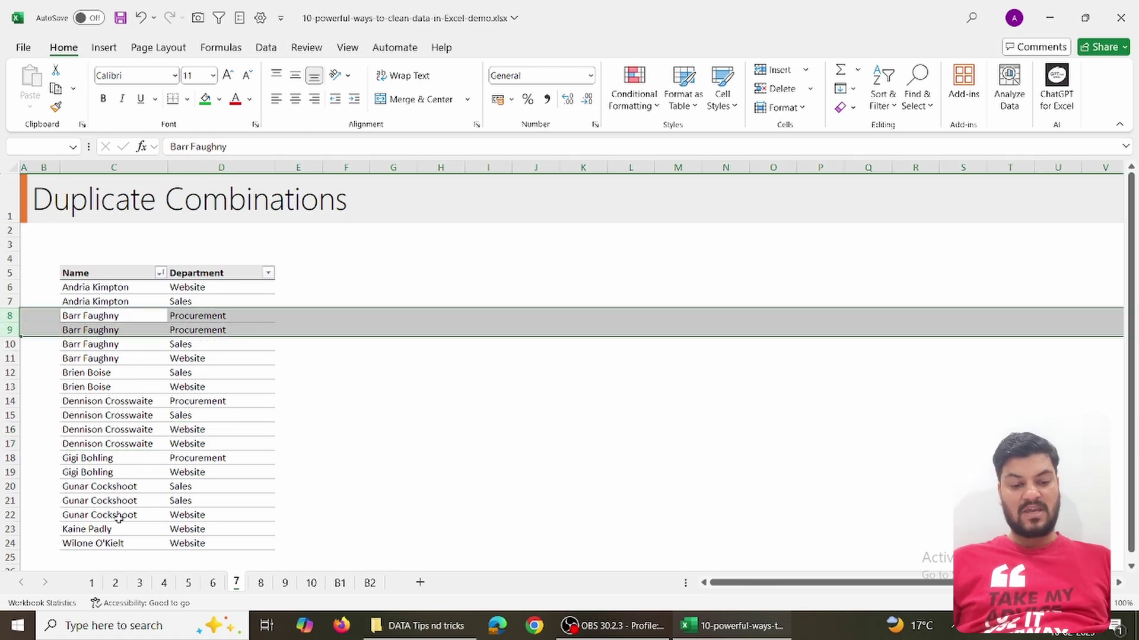
drag(87, 498, 193, 487)
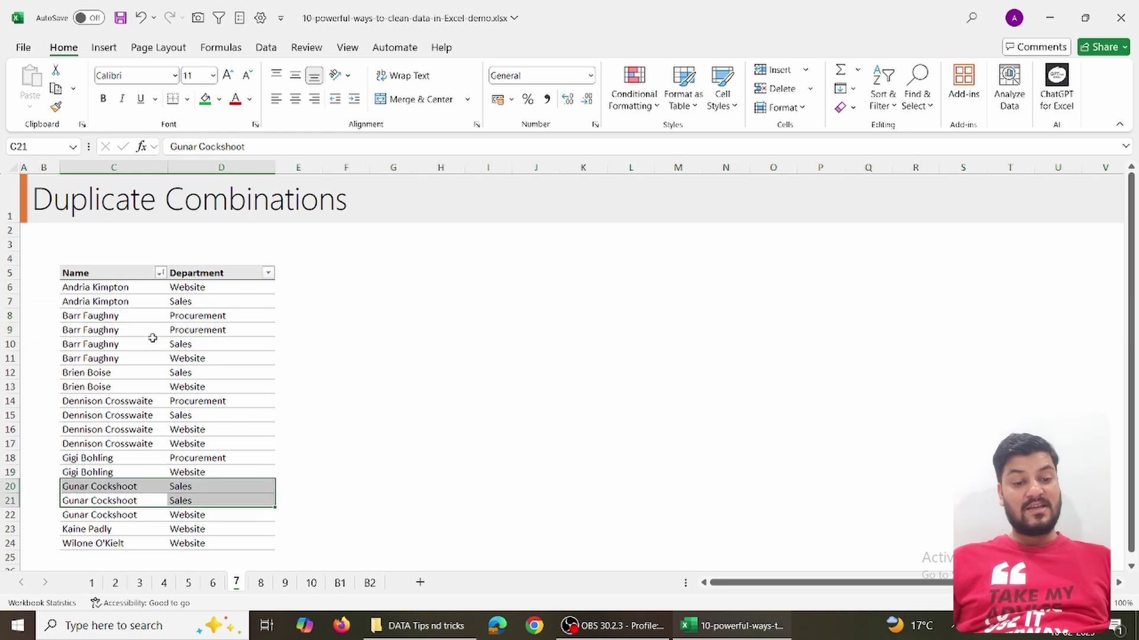
key(ctrl+Up)
key(ctrl+a)
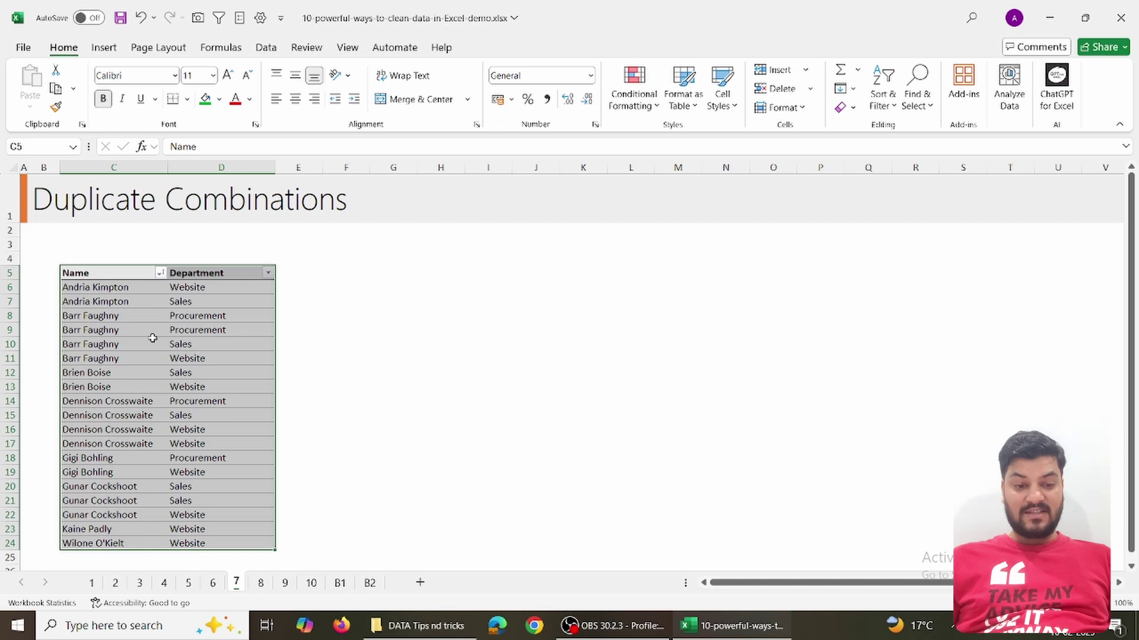
Step: Remove duplicate rows from the table, checking only the Name and Department columns
click(267, 47)
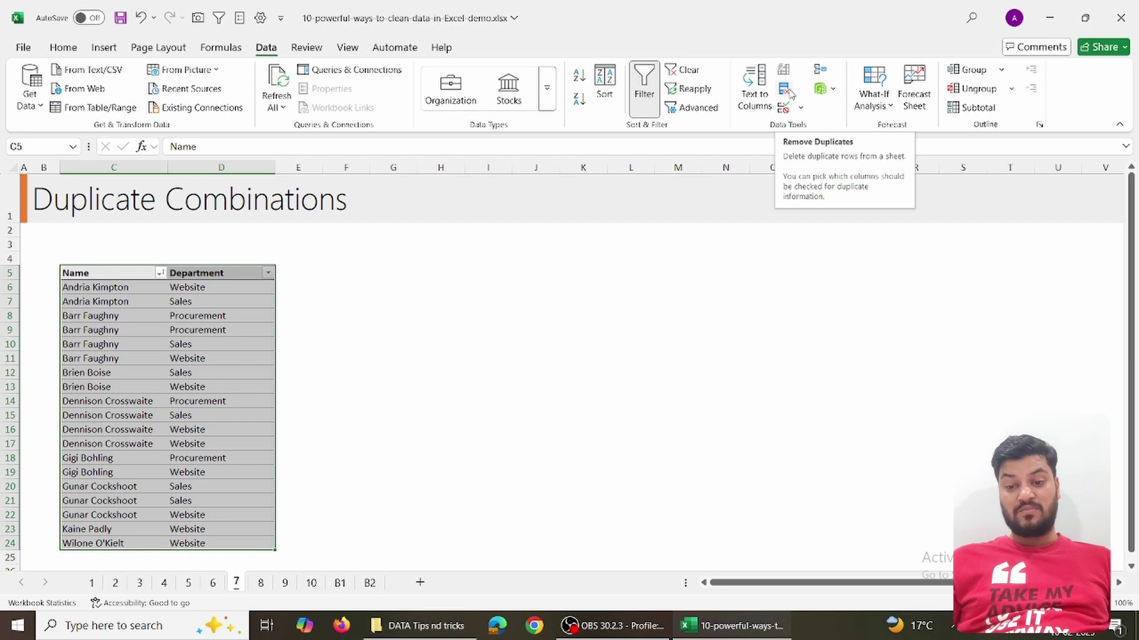
click(785, 90)
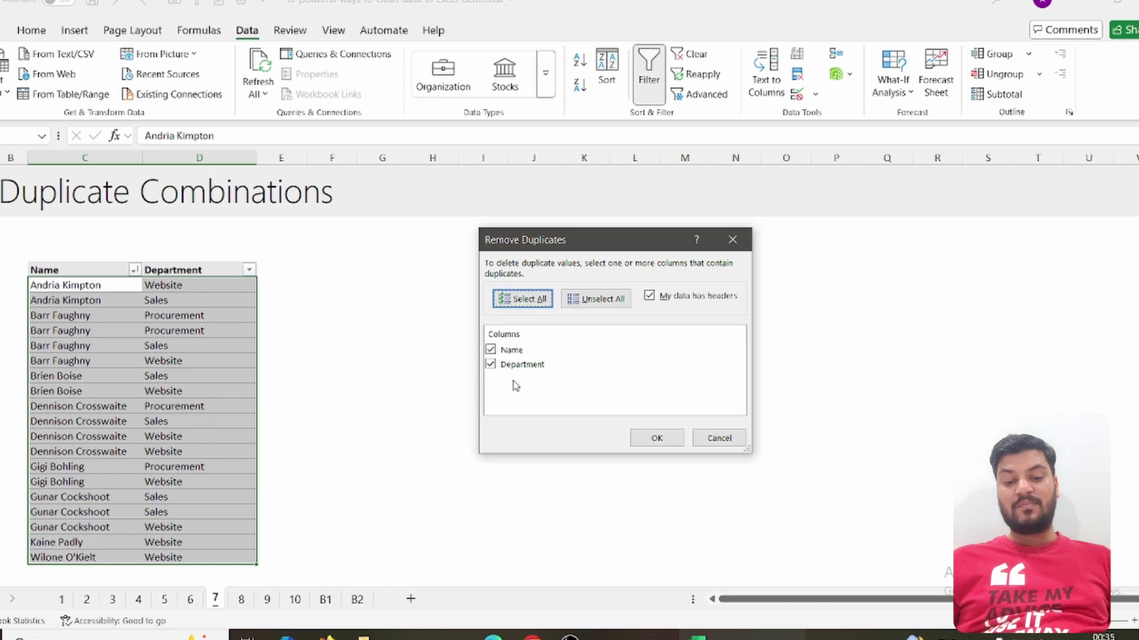
click(598, 298)
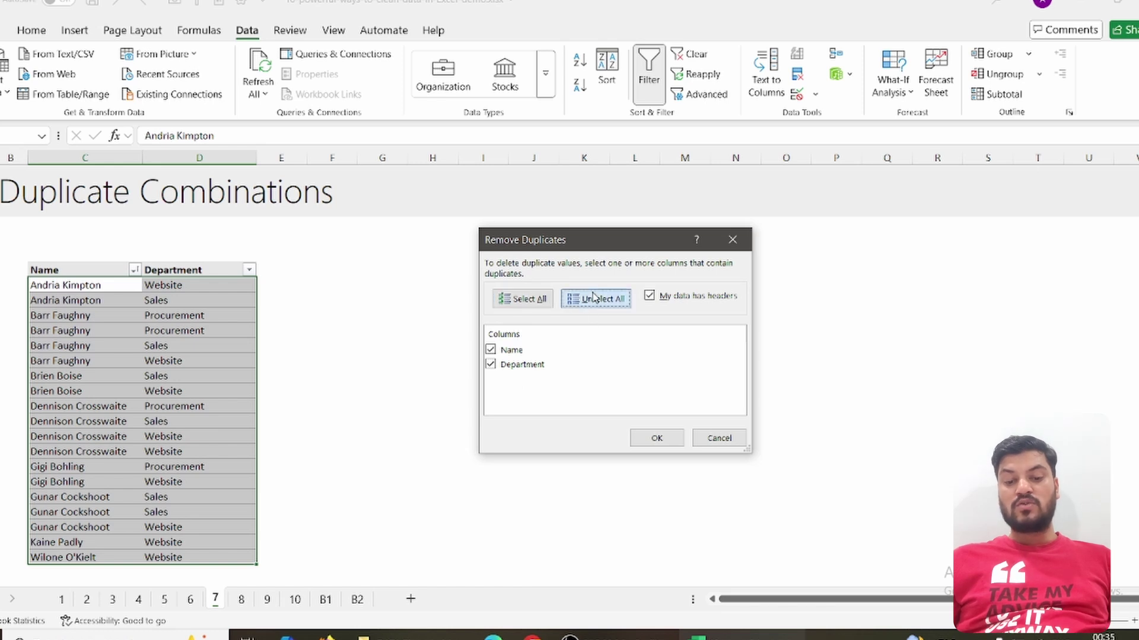
click(491, 349)
click(493, 365)
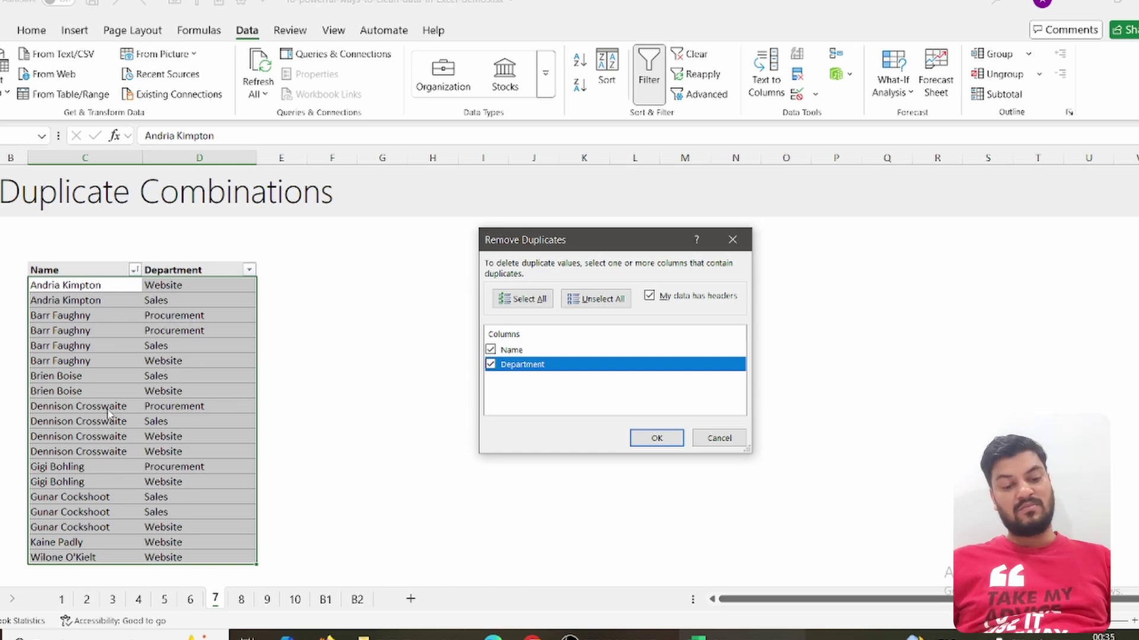
click(644, 440)
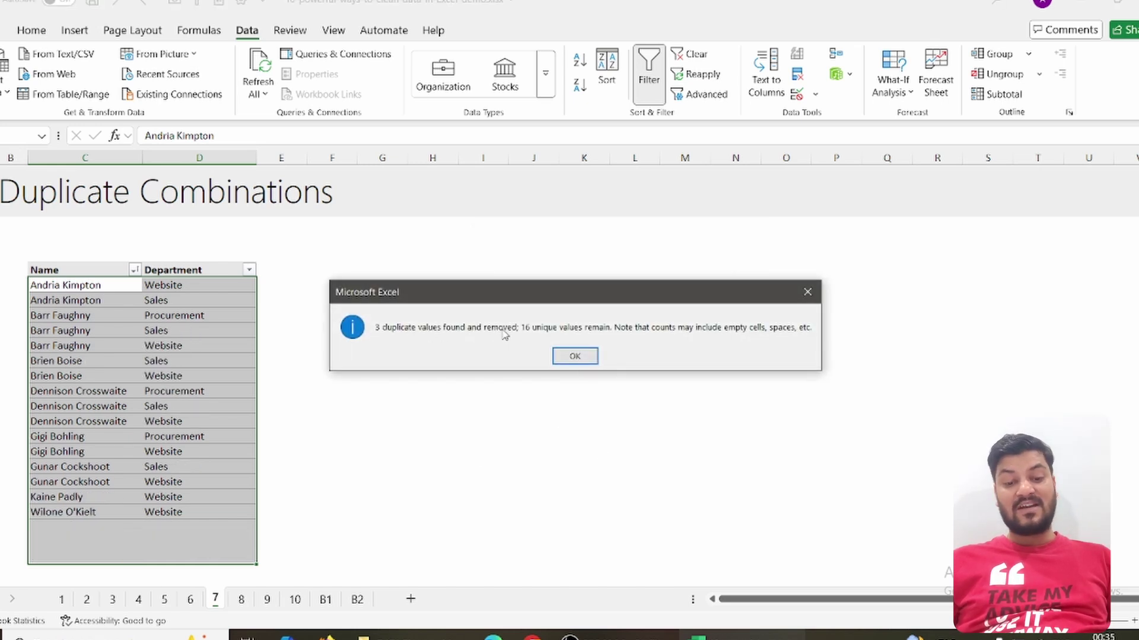
click(579, 363)
Step: Select rows 8 to 10 with the repeated names, then the names and departments in C13:D15
click(363, 425)
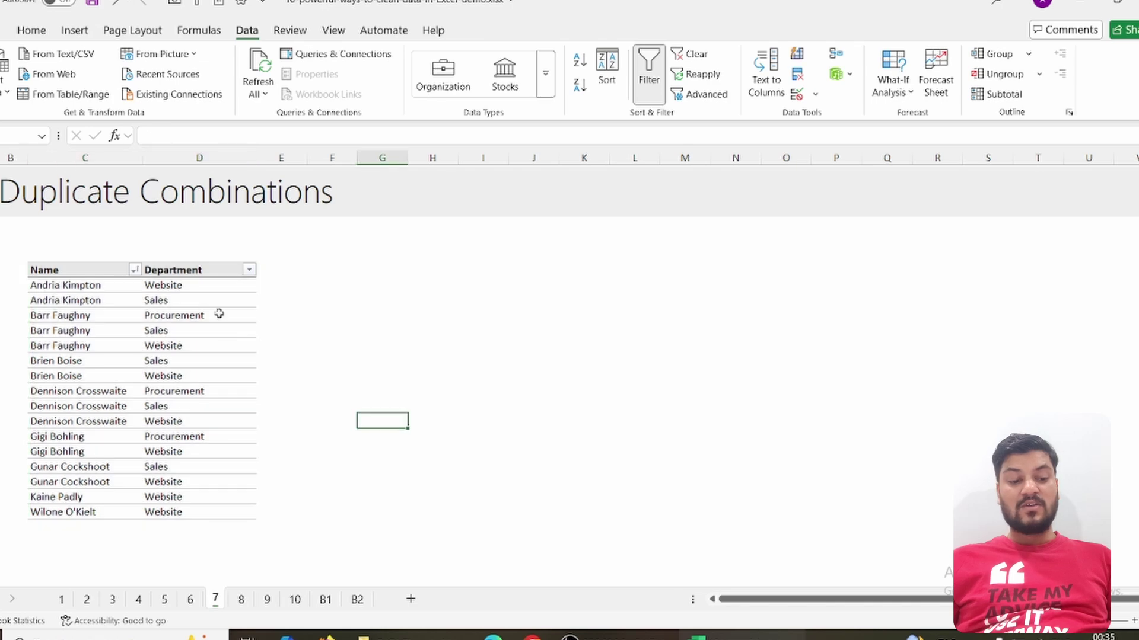
click(87, 316)
key(shift+Down)
key(shift+Down)
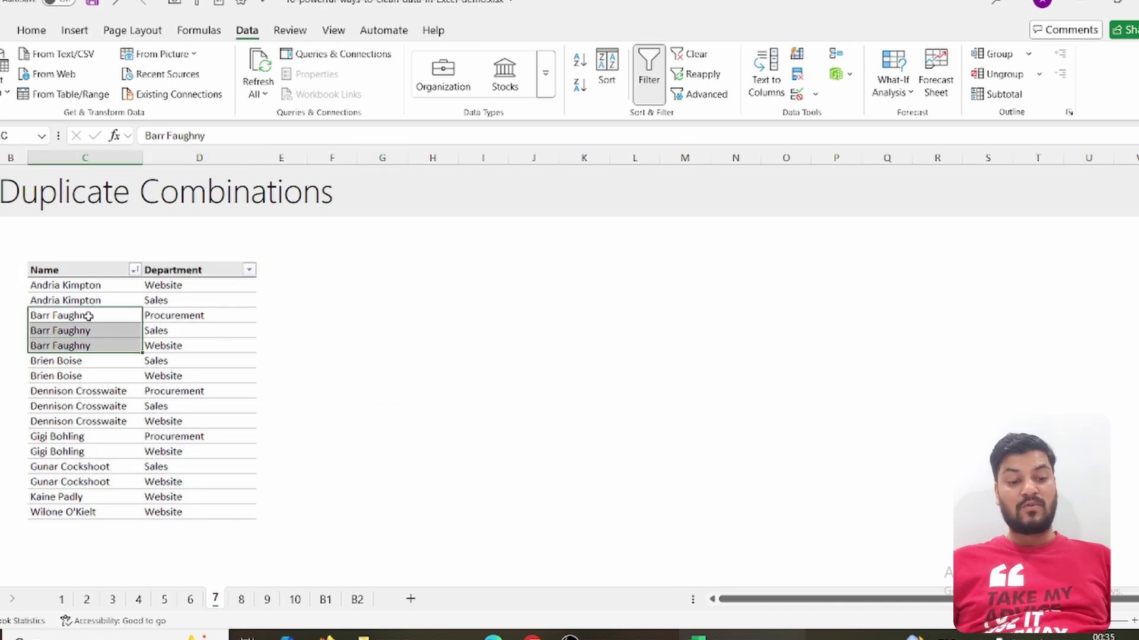
key(shift+space)
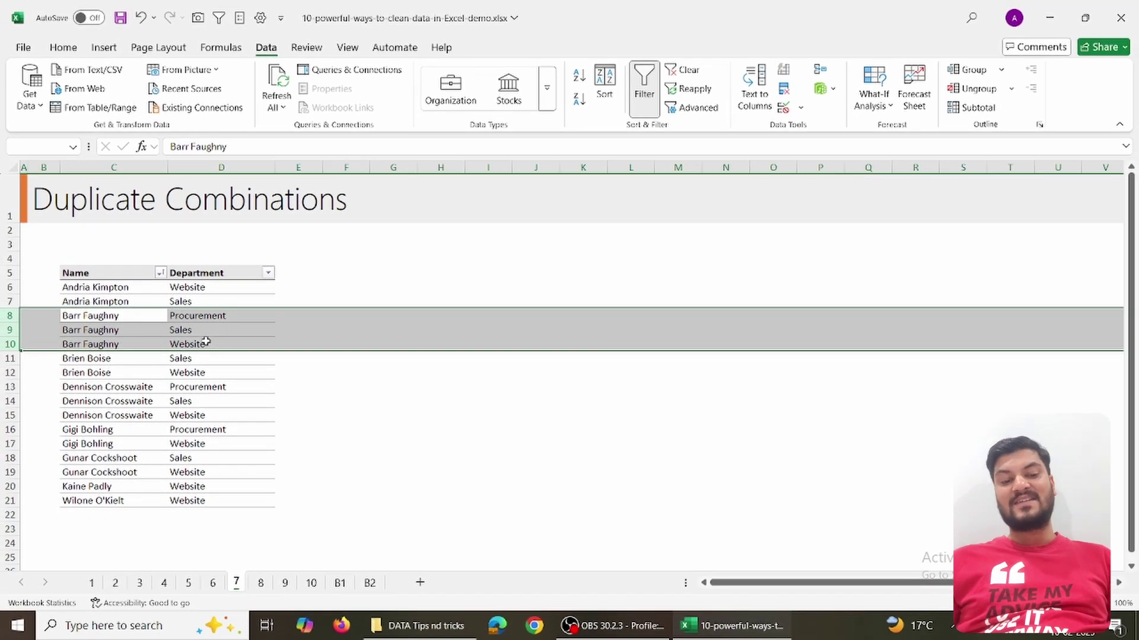
drag(129, 389, 209, 408)
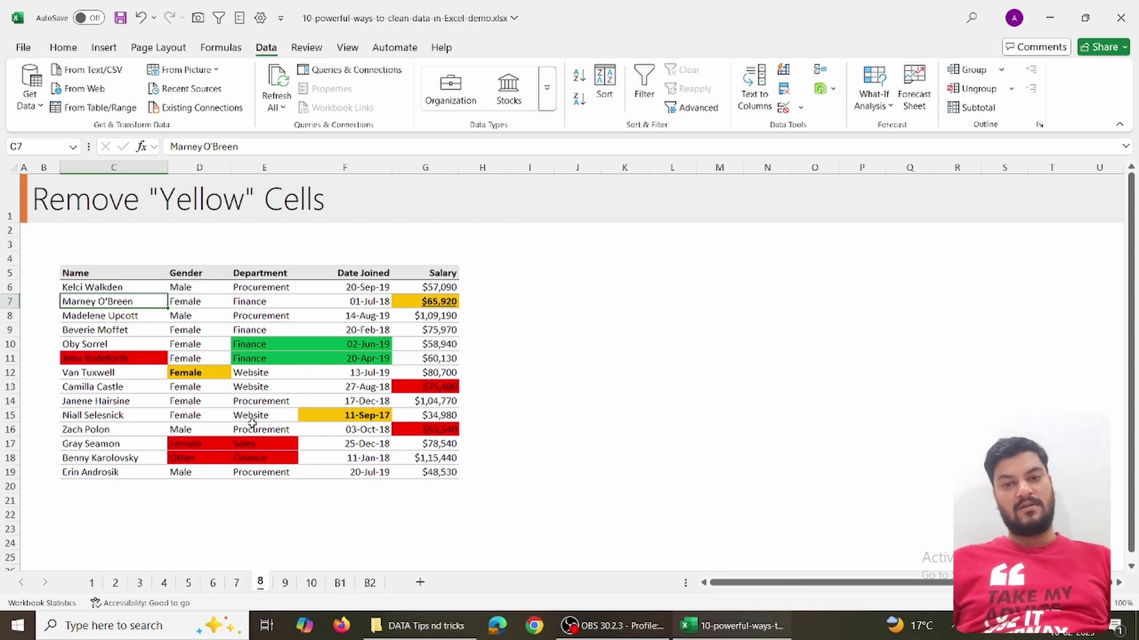
Step: Point out the red-filled cells C11, D17, E18 and G16 in the employee table
click(136, 358)
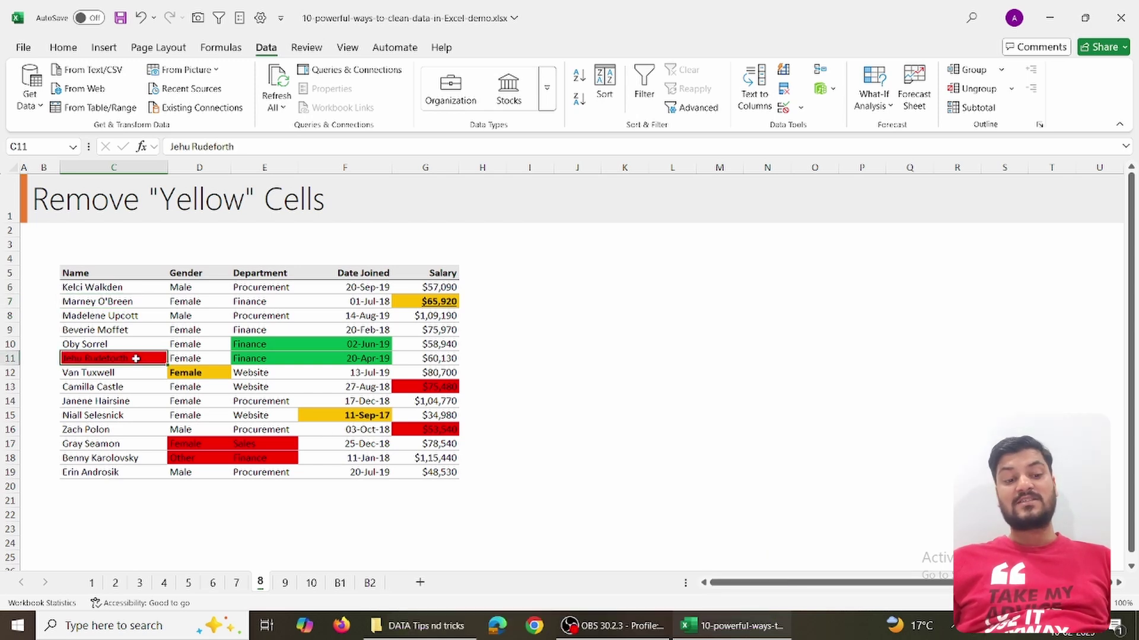
click(178, 444)
click(223, 469)
click(286, 453)
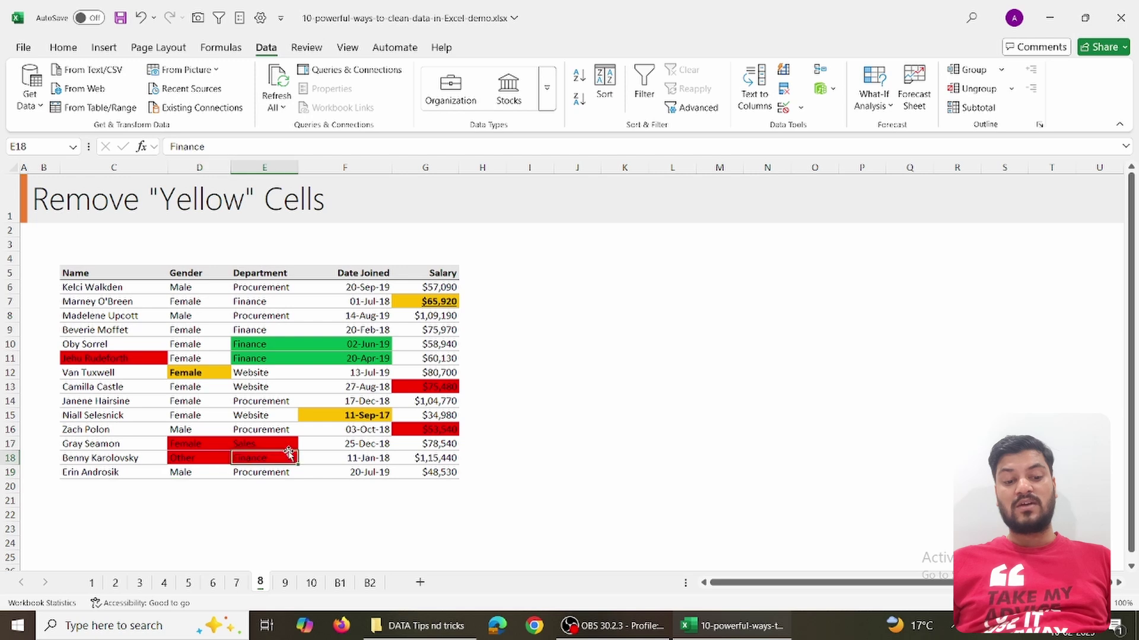
click(442, 427)
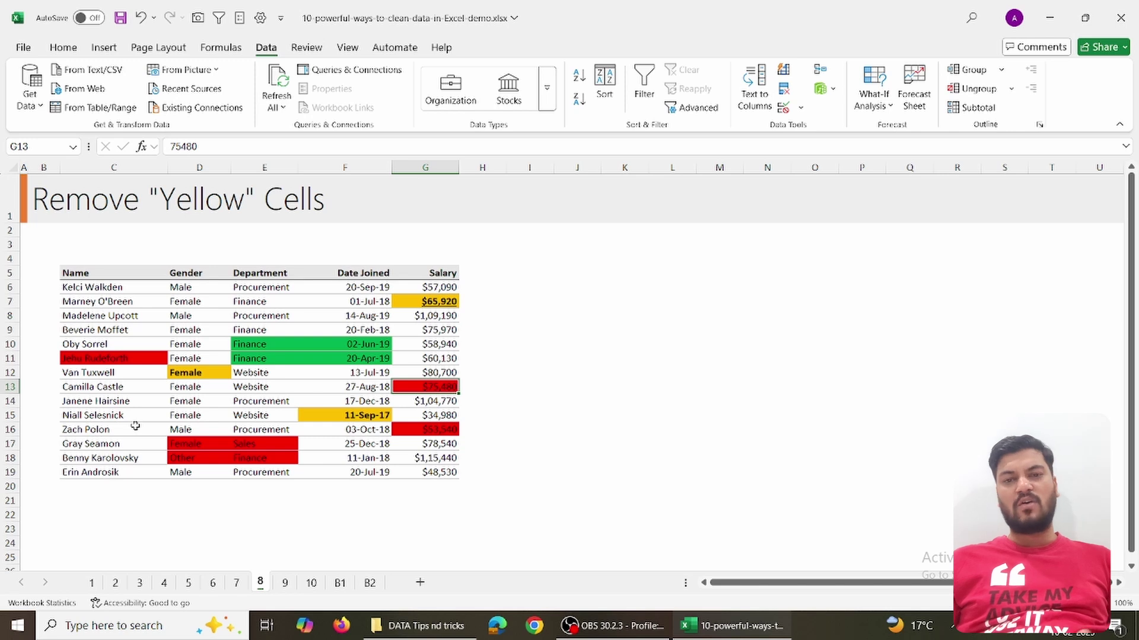
Step: Select the whole employee table with Ctrl+A and open Find and Replace
click(91, 310)
key(ctrl+a)
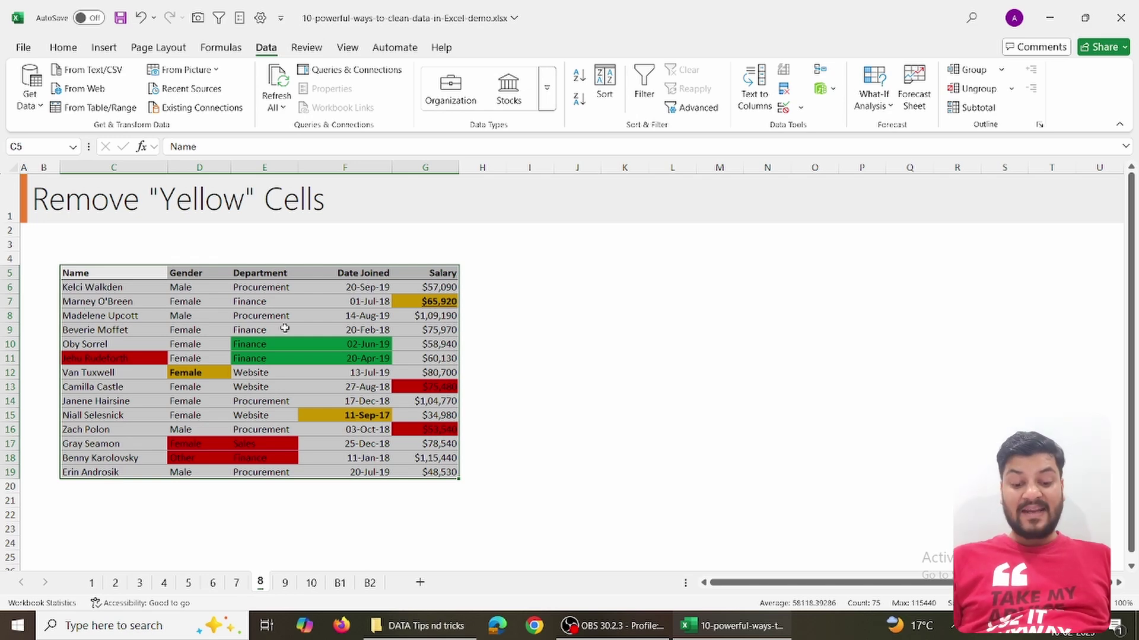
key(ctrl+h)
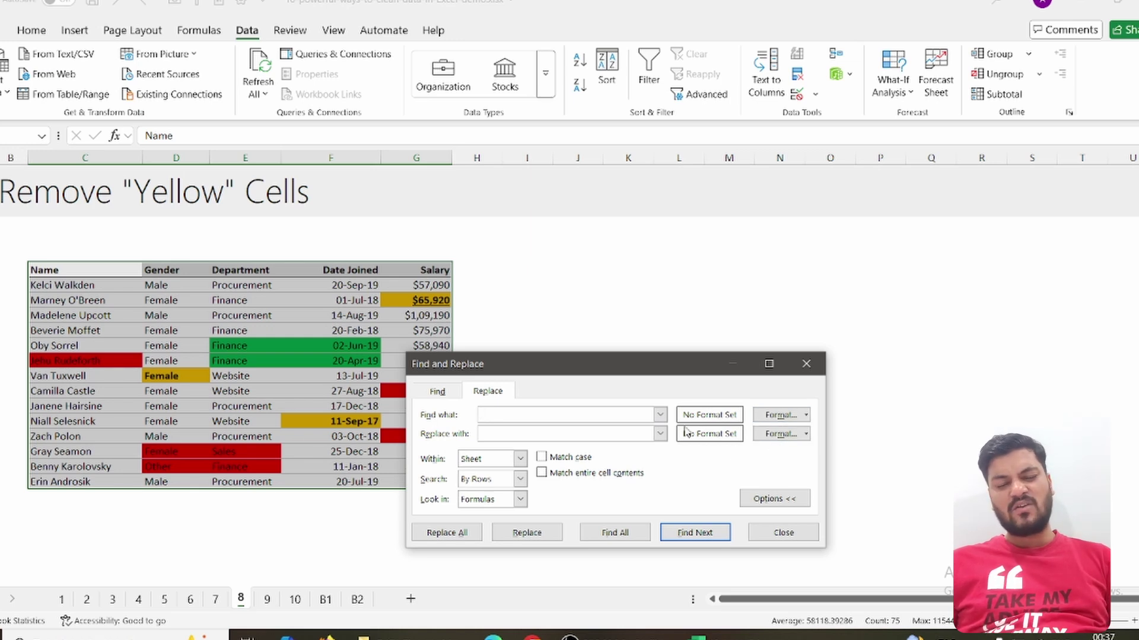
Step: Set the find format to red fill and the replace format to light green fill
click(805, 416)
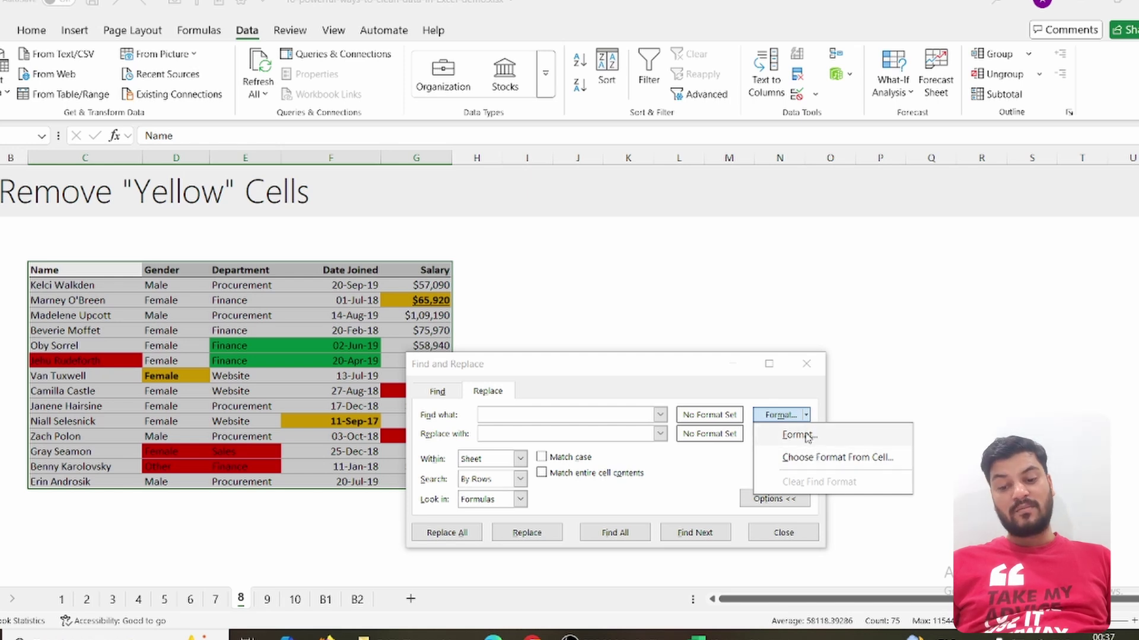
click(808, 437)
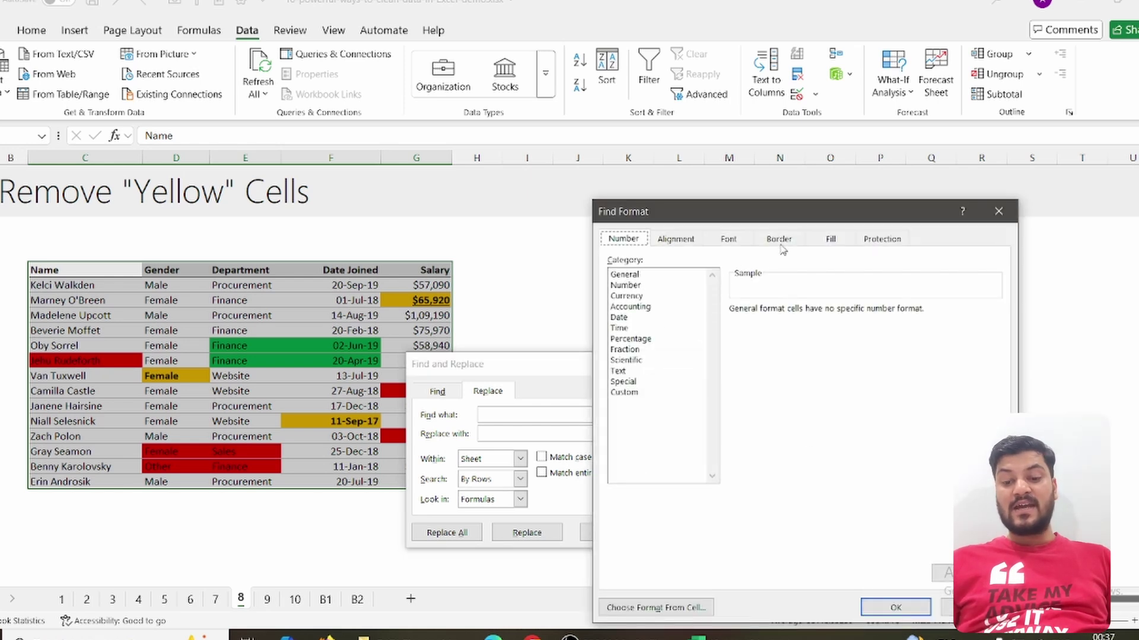
click(821, 242)
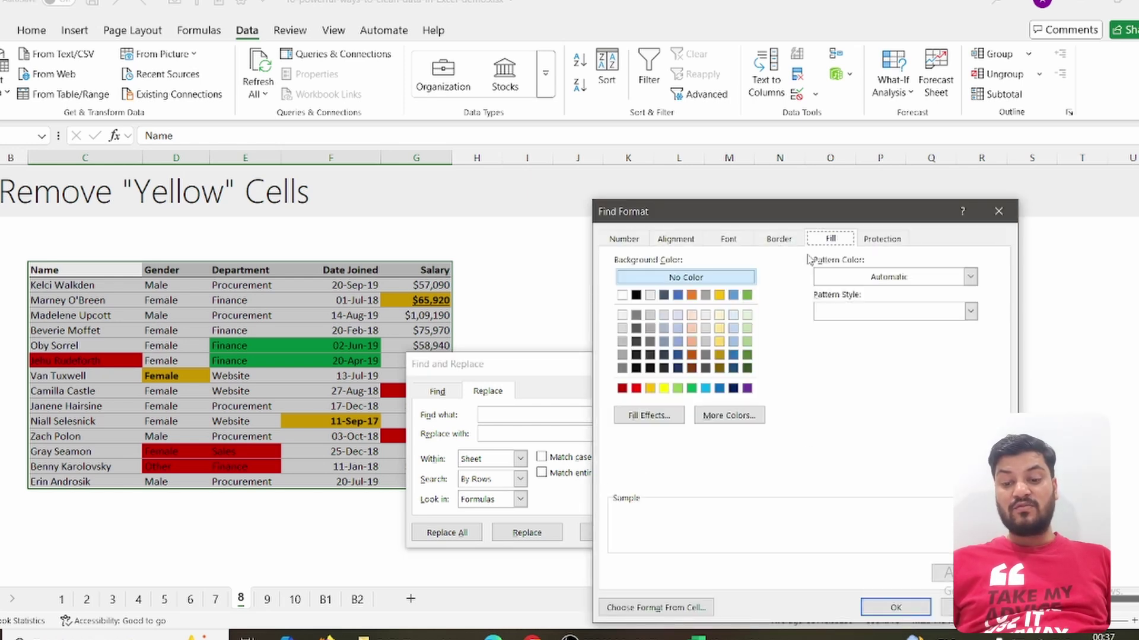
click(636, 388)
click(895, 607)
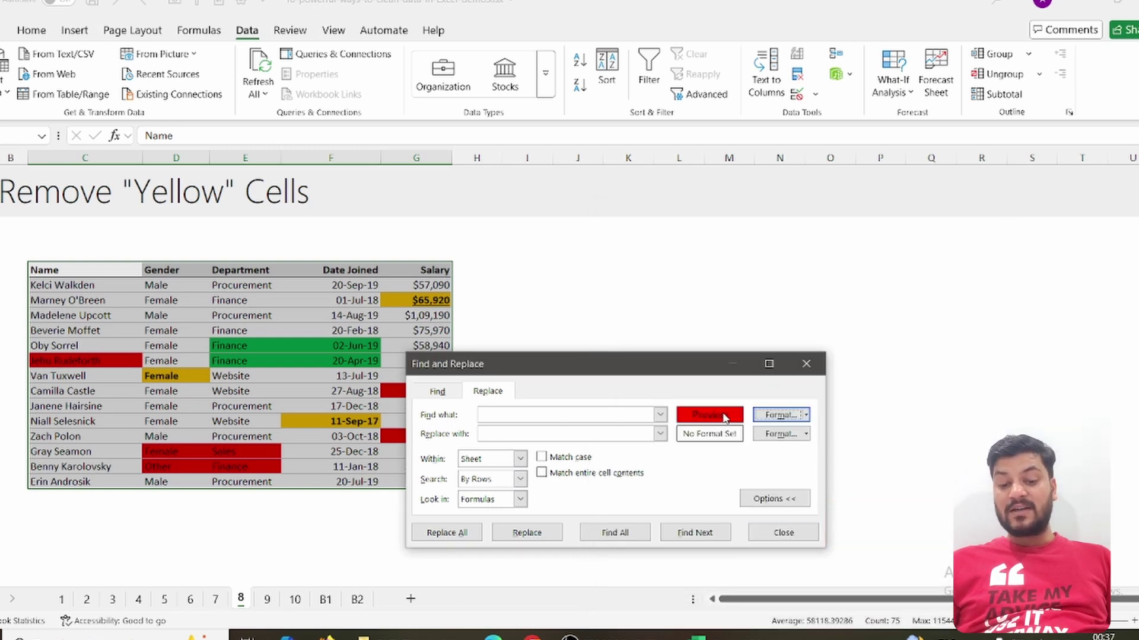
click(806, 434)
click(816, 455)
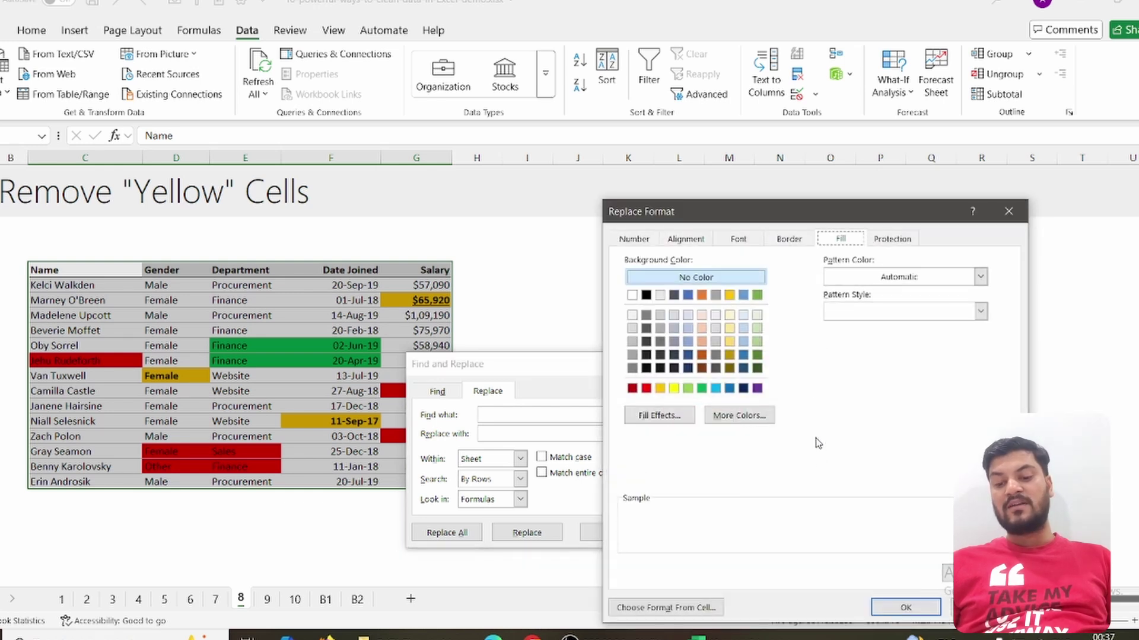
click(688, 388)
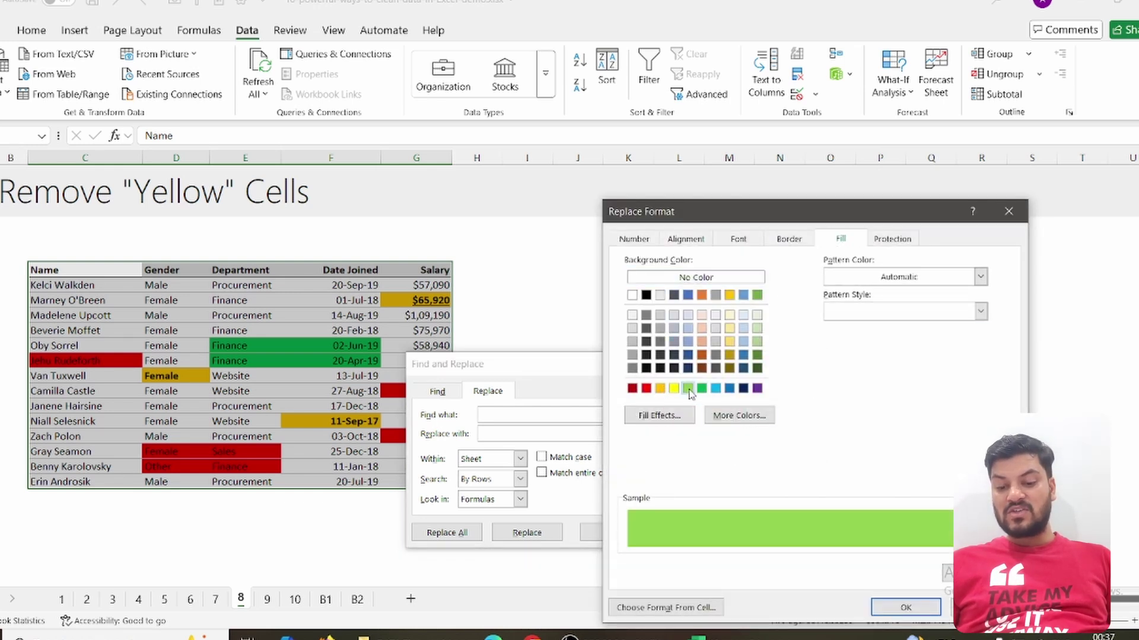
click(886, 608)
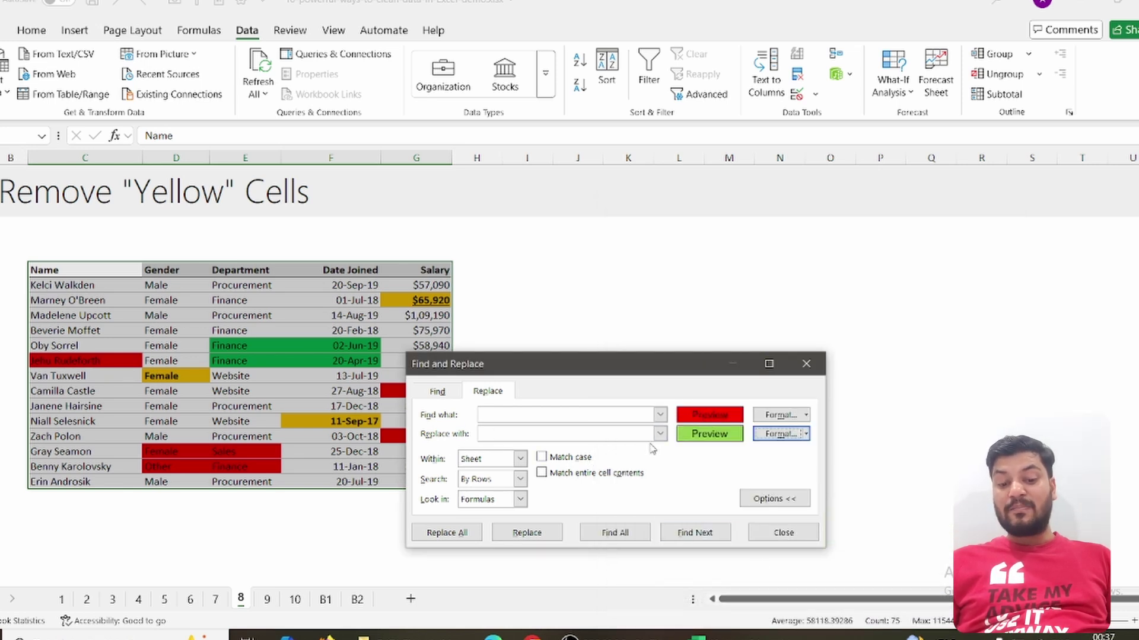
Step: Replace all 7 red fills with light green and close the dialog, checking C11
click(451, 532)
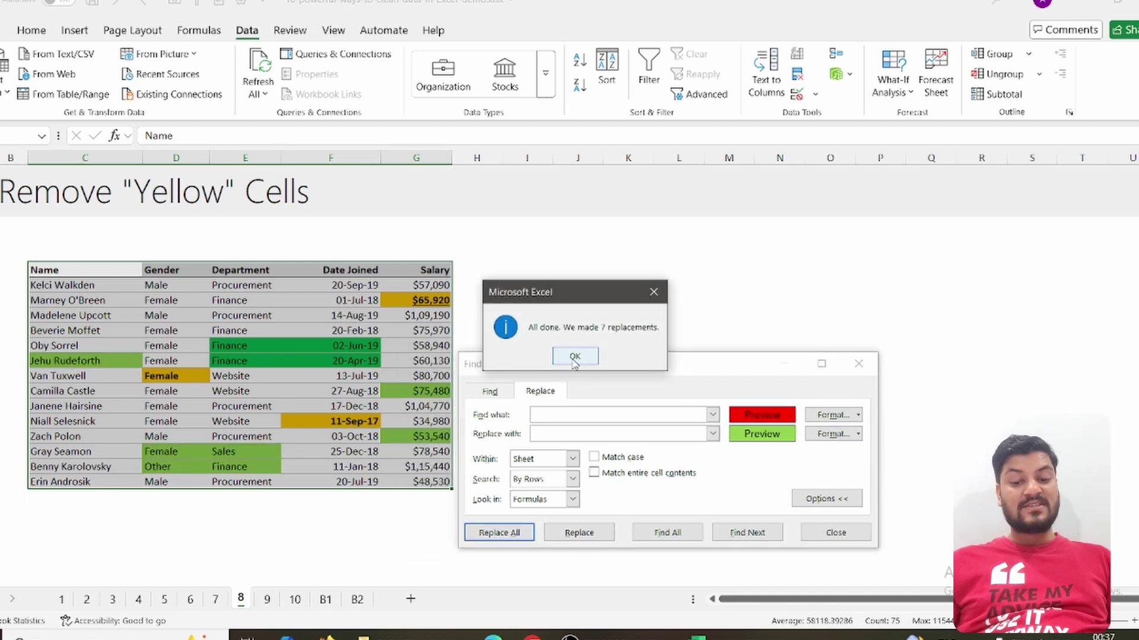
click(574, 358)
click(836, 533)
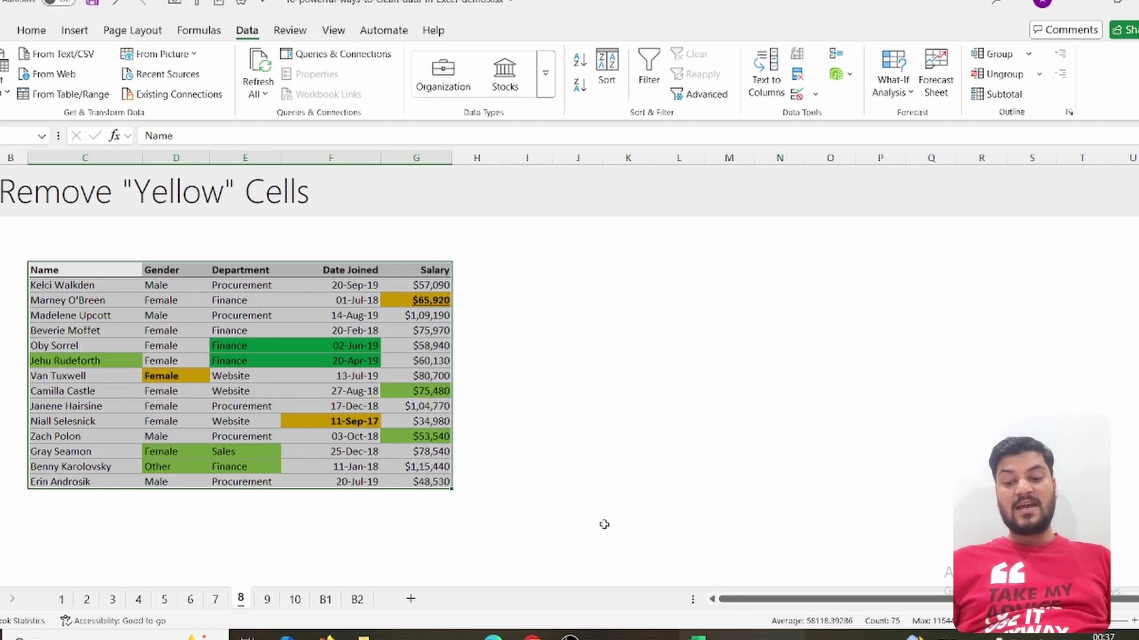
click(159, 391)
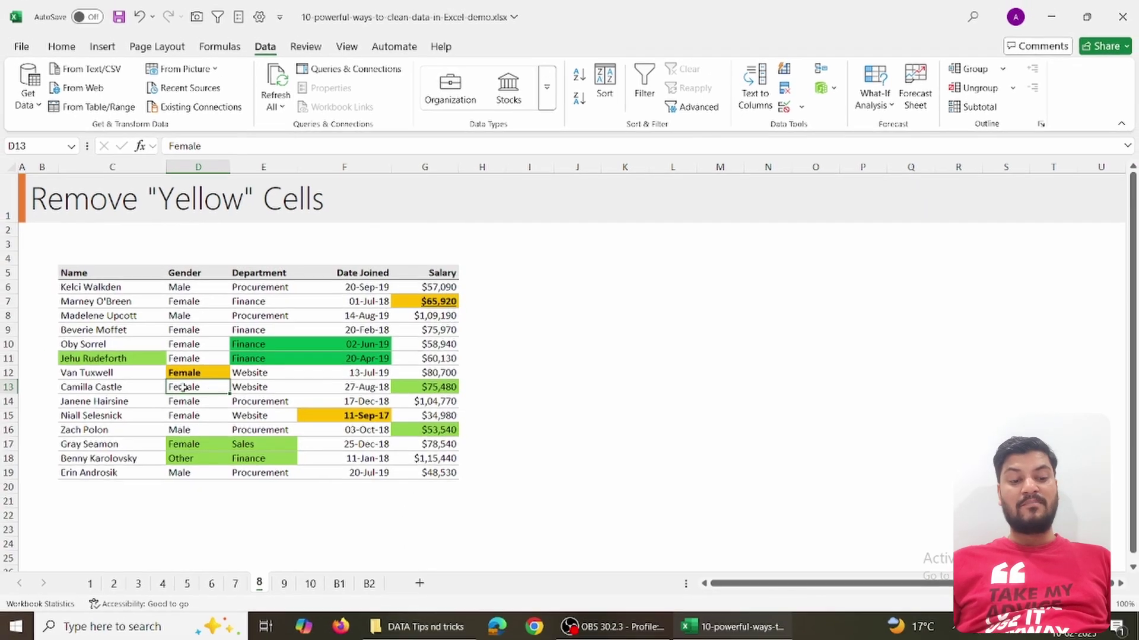
click(125, 359)
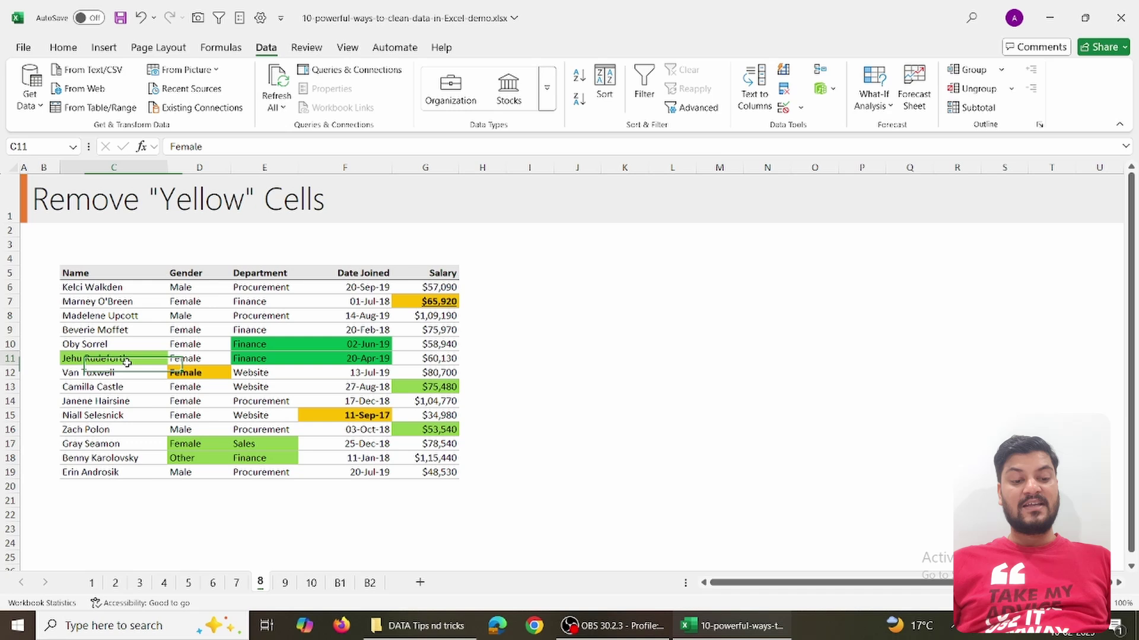
Step: Clear both the red find format and the green replace format from Find and Replace
click(180, 449)
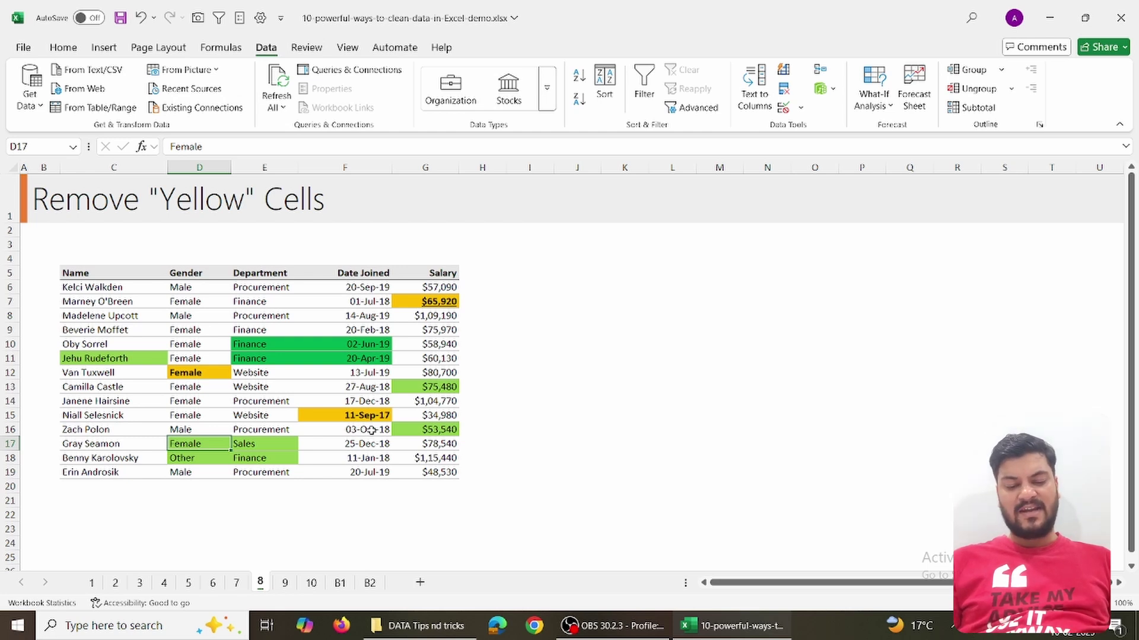
key(ctrl+h)
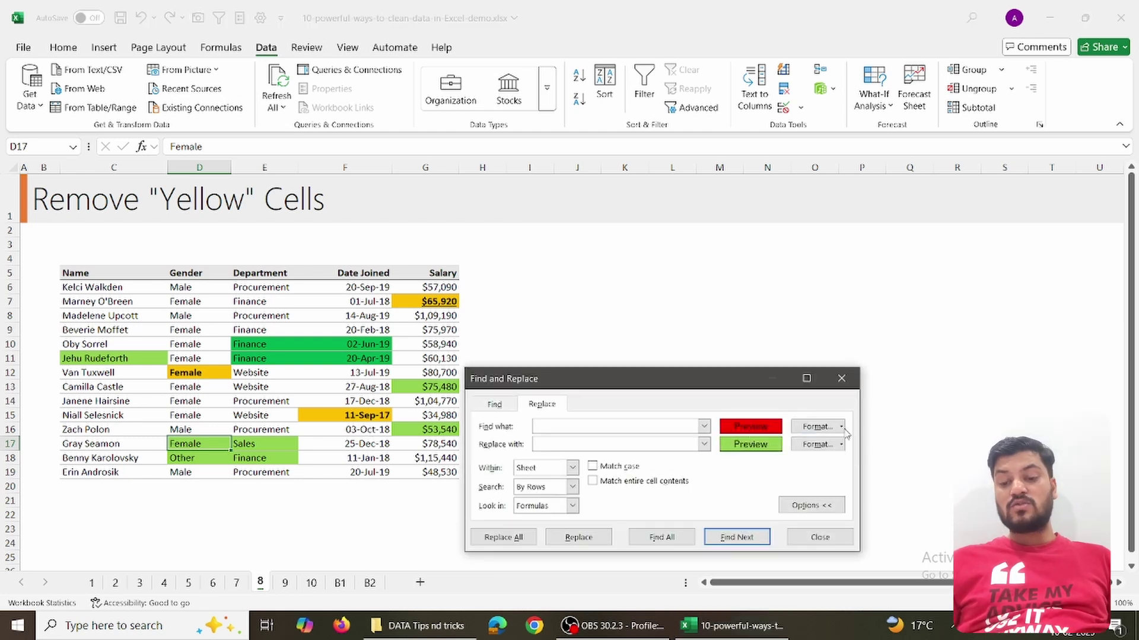
click(842, 427)
click(865, 488)
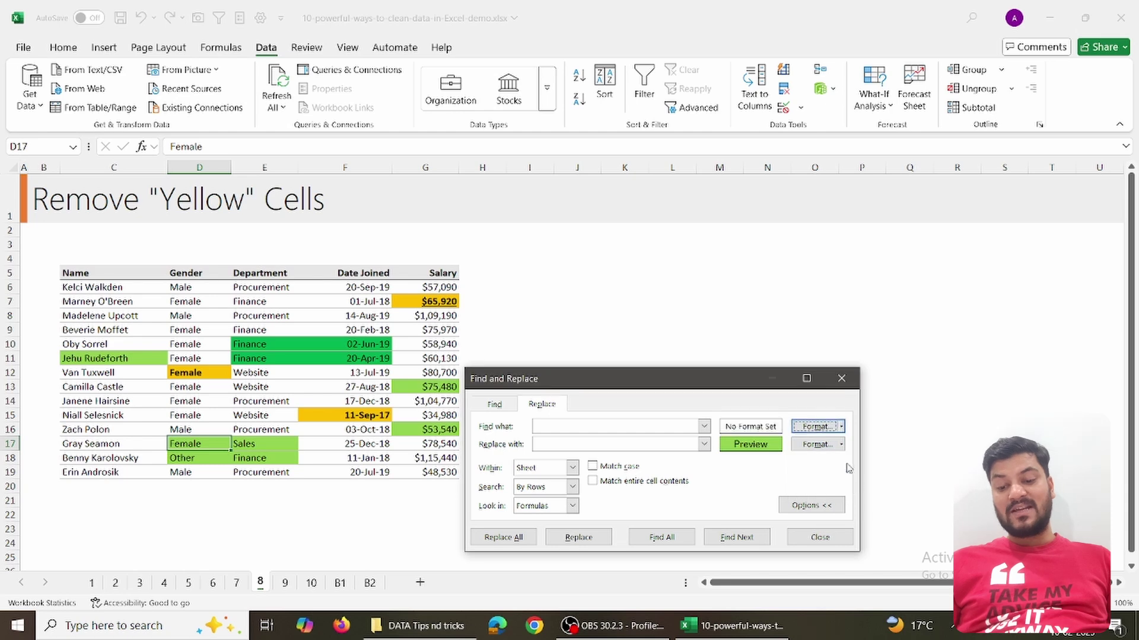
click(842, 444)
click(861, 507)
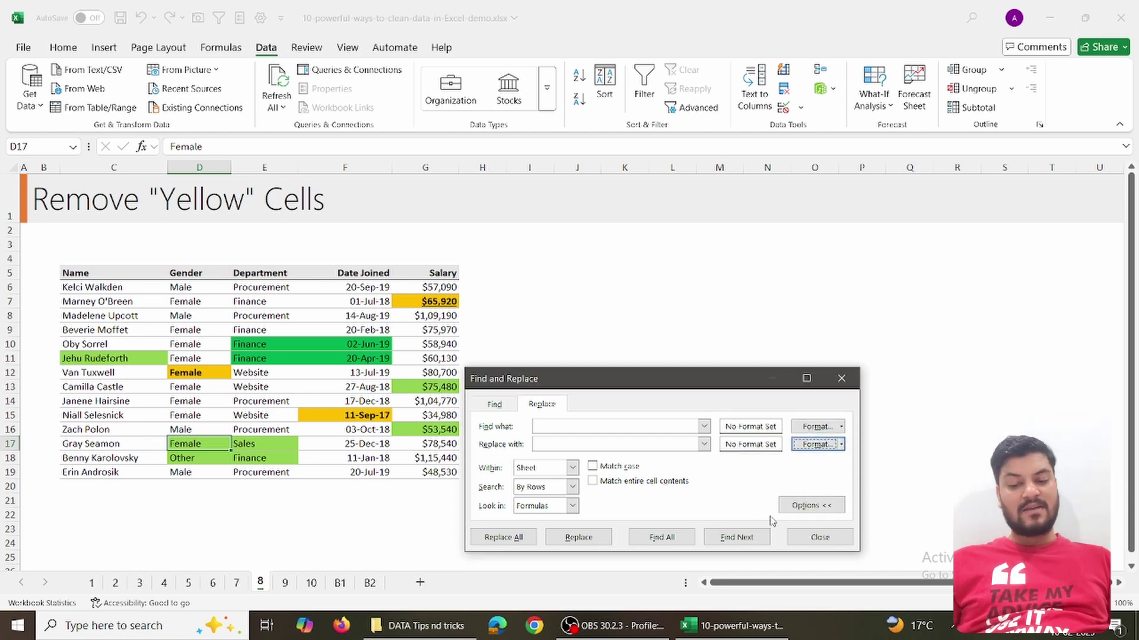
click(820, 538)
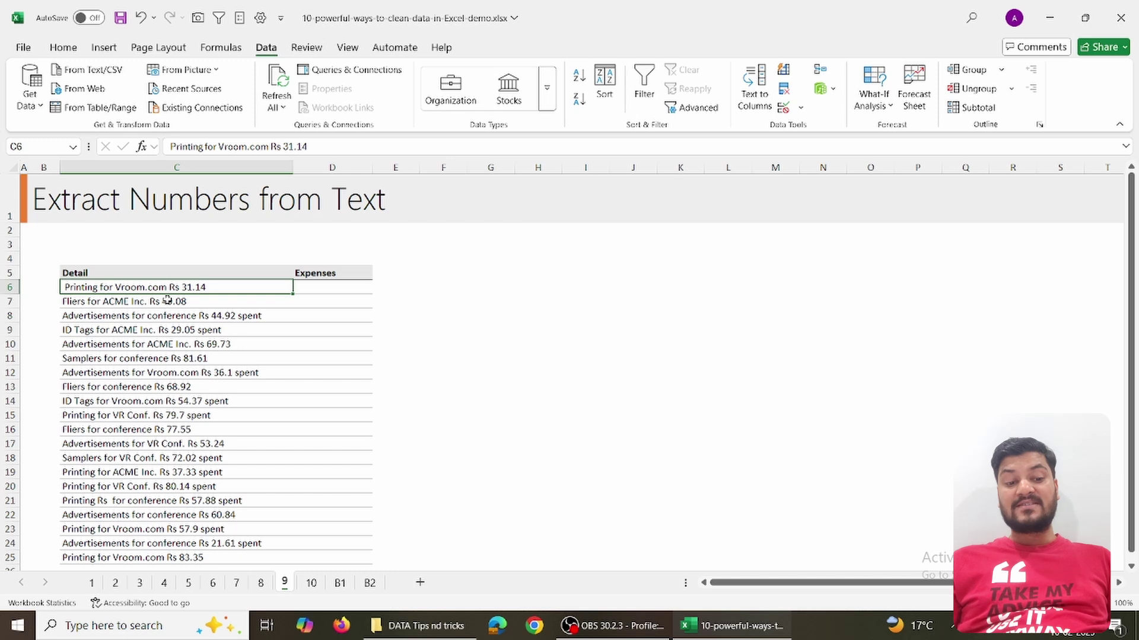
Step: Enter 31.14 in D6 and Flash Fill the rest of the Expenses column
click(168, 300)
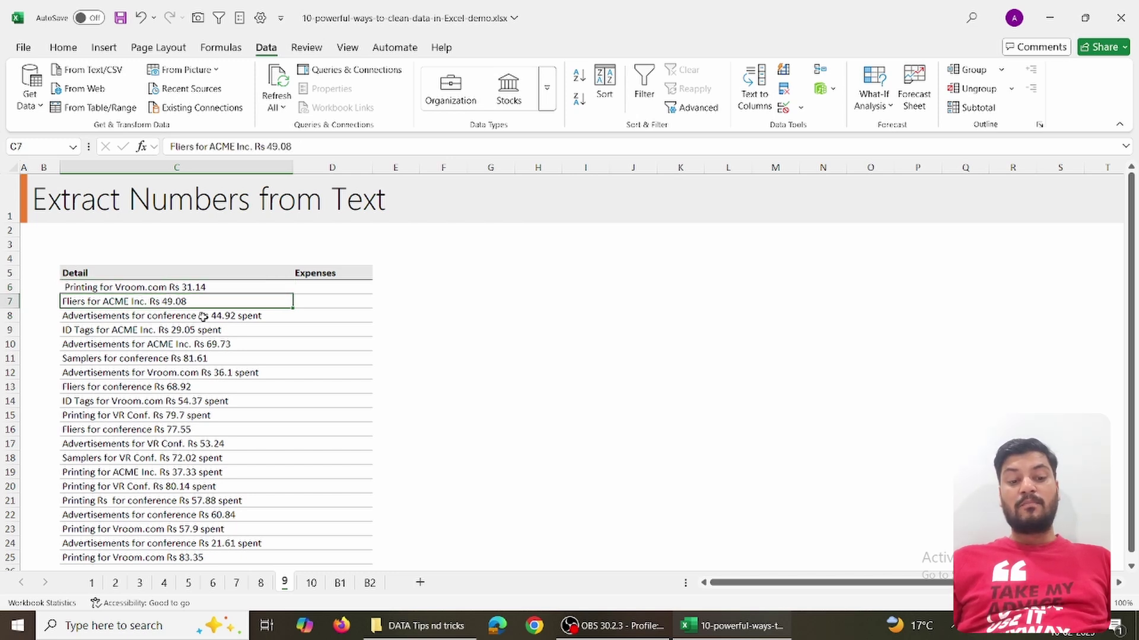
click(203, 317)
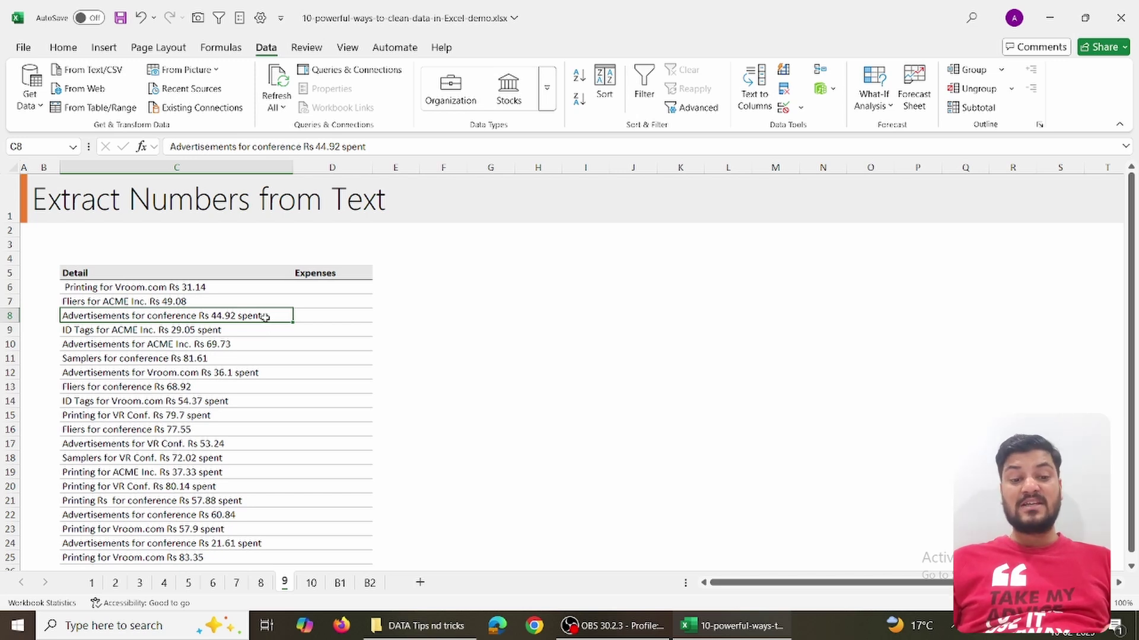
click(307, 286)
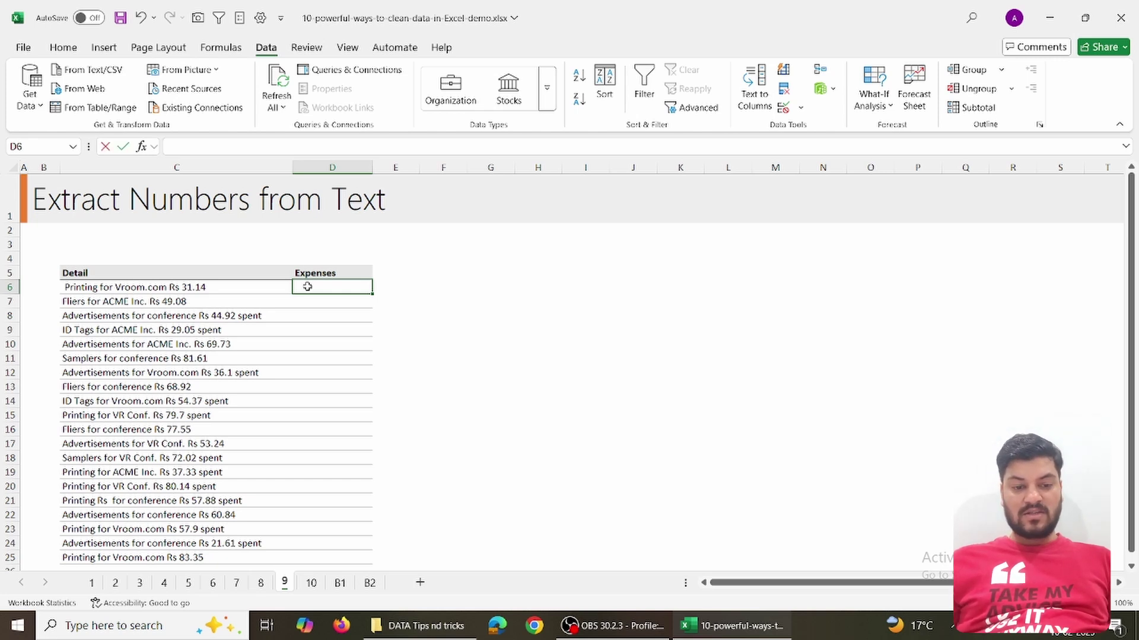
text(31.14)
key(Return)
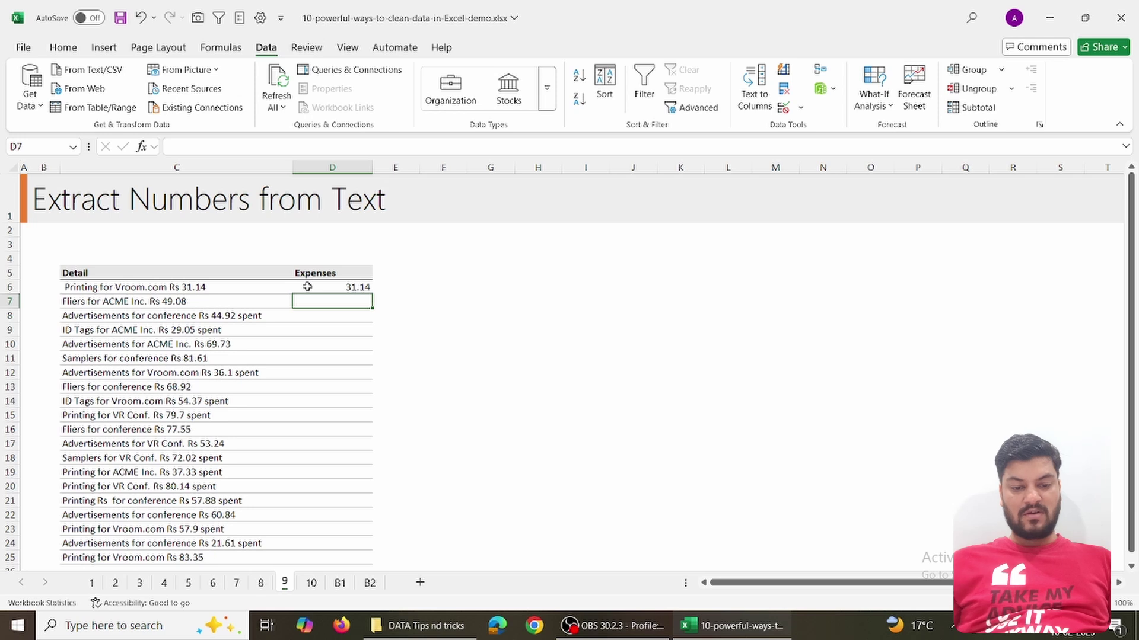
key(ctrl+e)
key(Return)
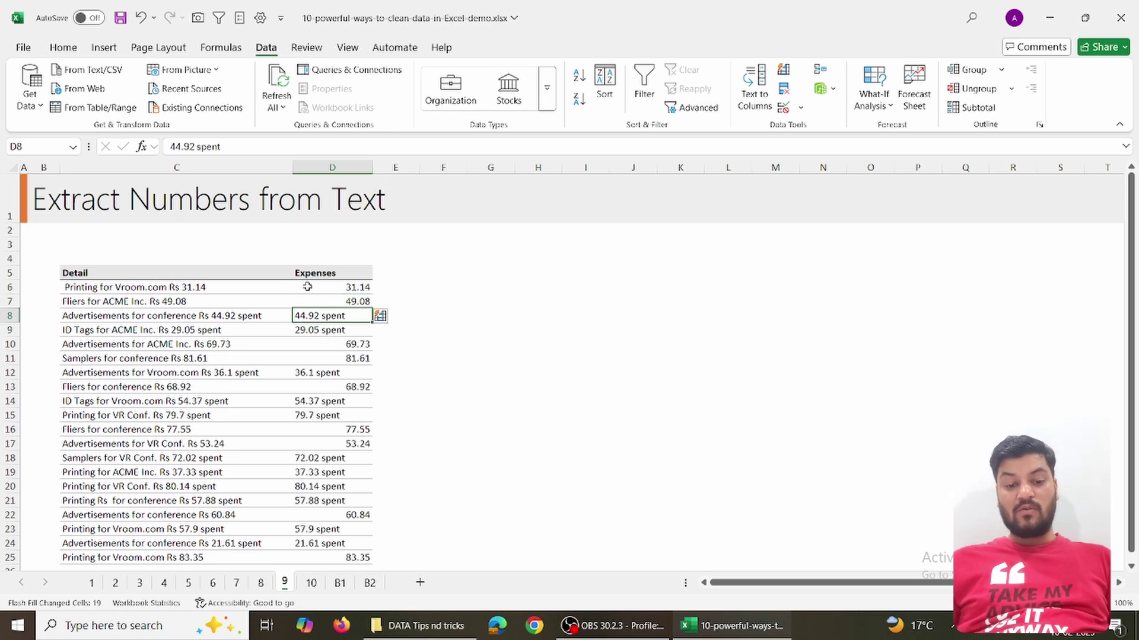
key(Left)
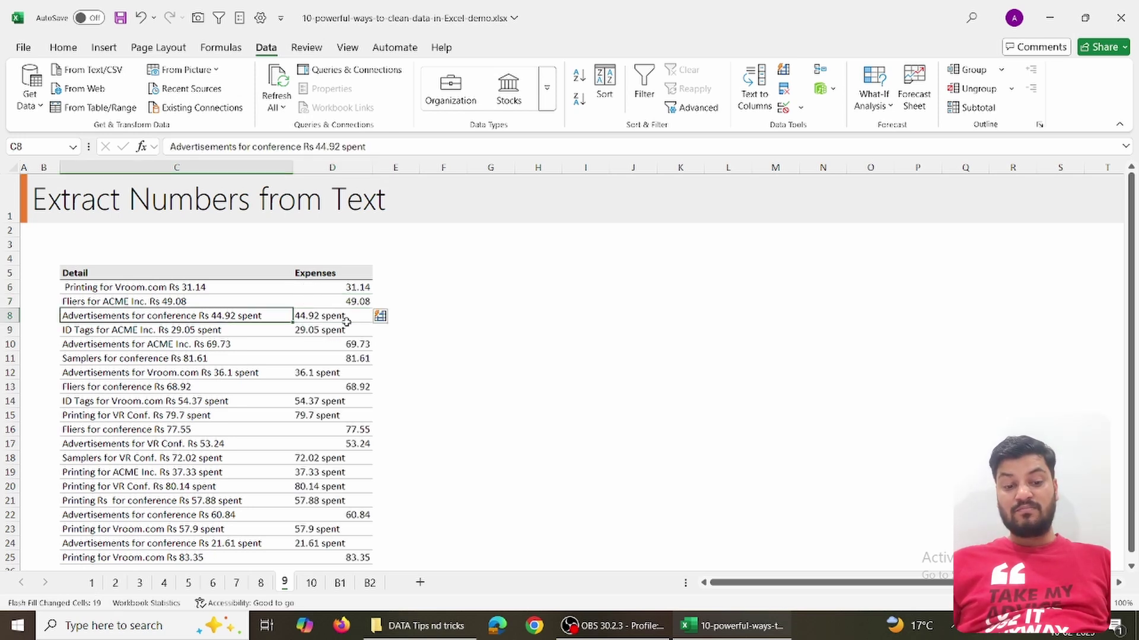
Step: Correct D8 to 44.92 so Flash Fill updates, then select the amounts in D6:D18
click(314, 314)
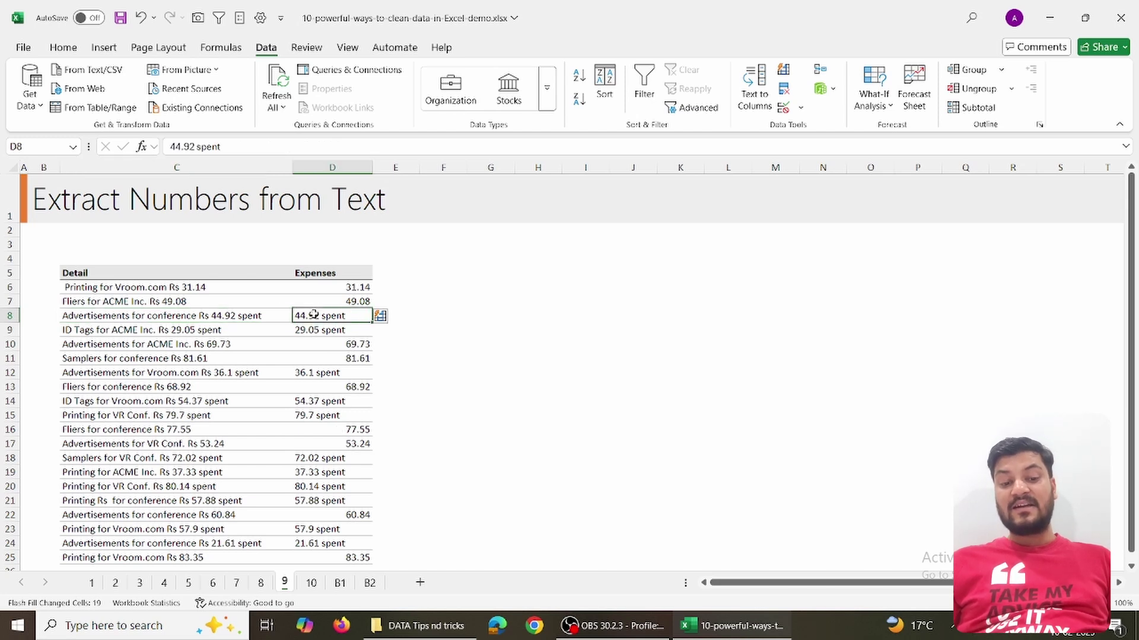
text(44.92)
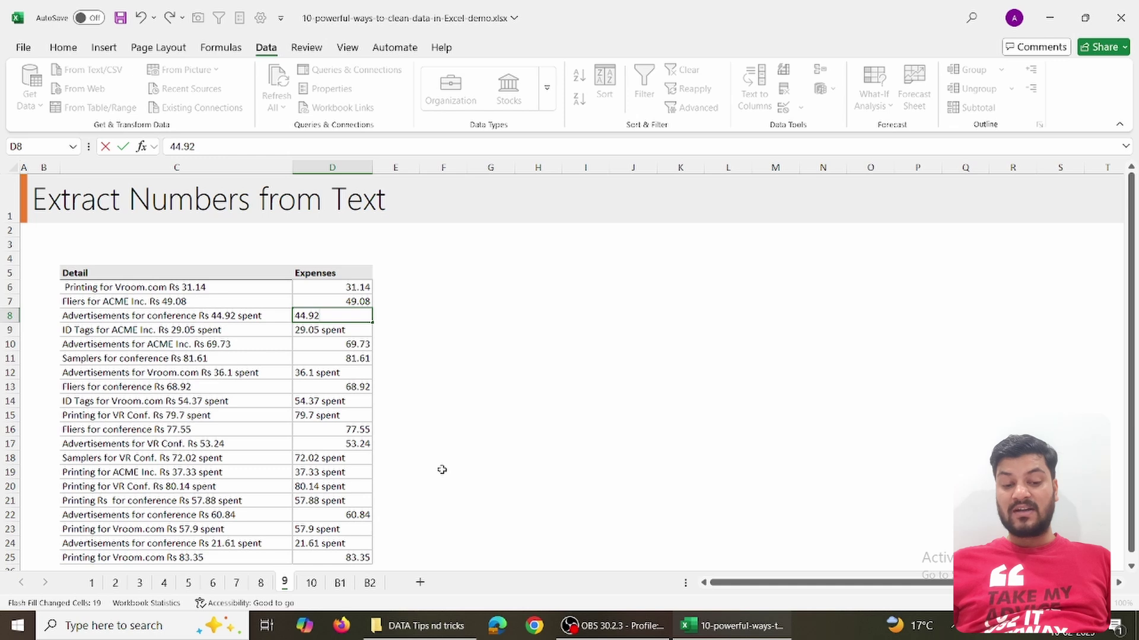
key(Return)
key(ctrl+Down)
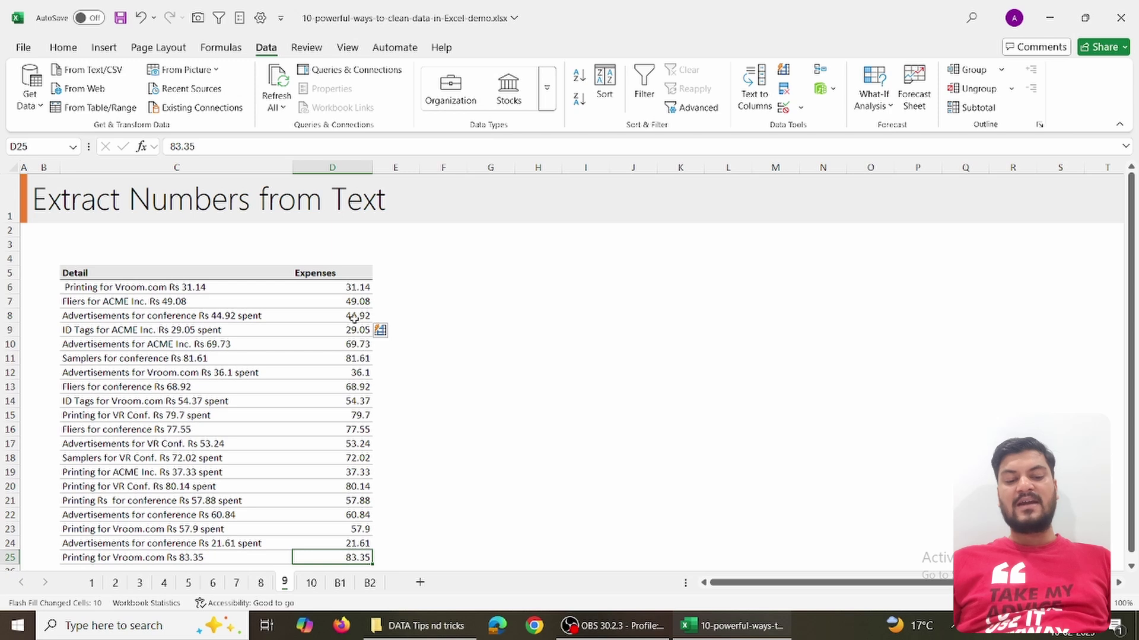
drag(351, 288, 364, 548)
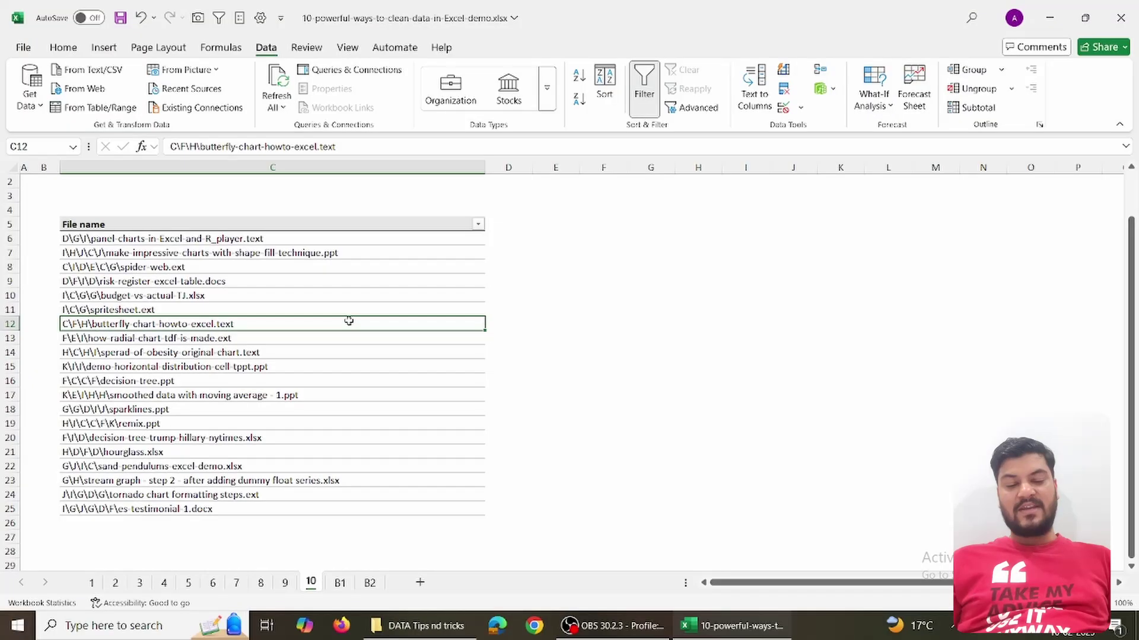
Step: Move up to the first file name on sheet 10
key(Up)
key(Up)
key(Up)
key(Up)
key(Up)
key(Up)
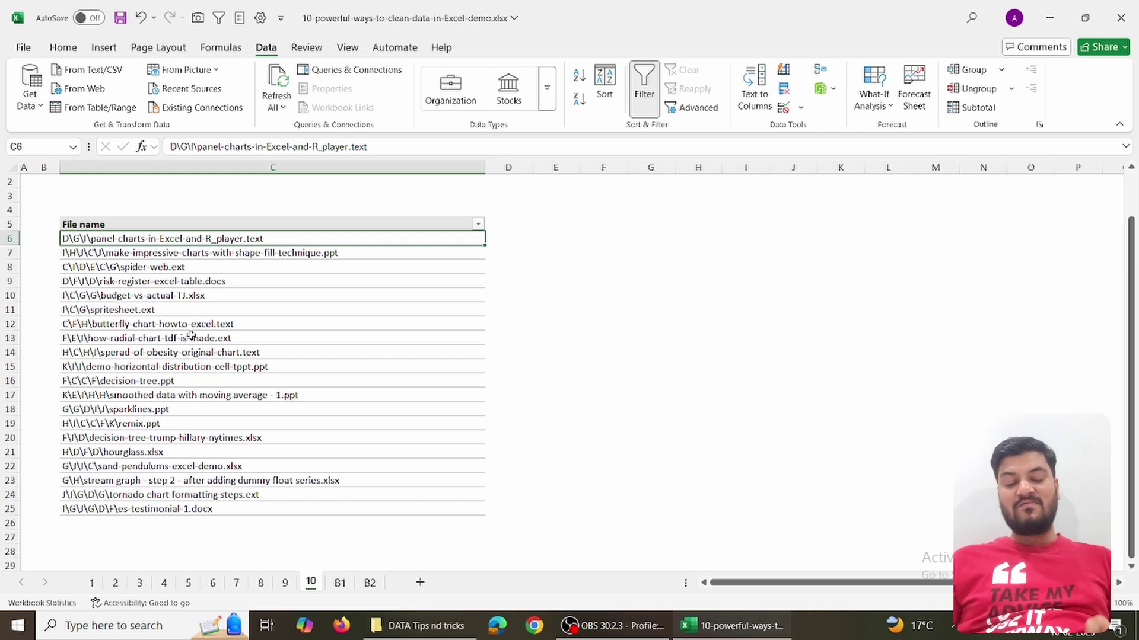
Step: Inspect the folder-path file names in column C
click(517, 235)
click(67, 236)
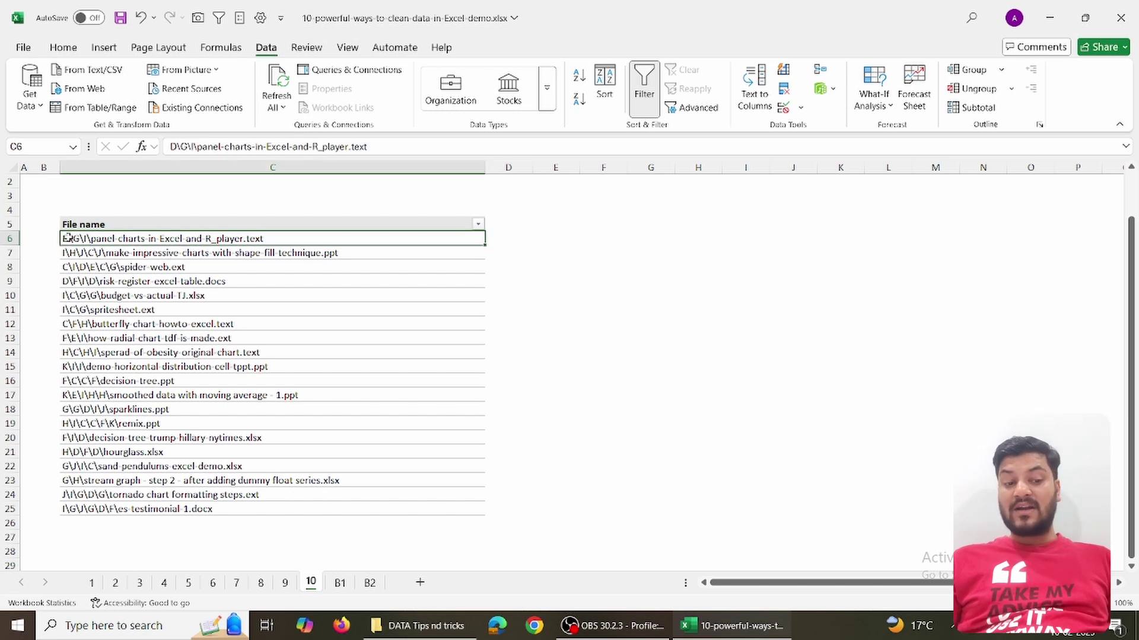
click(83, 255)
click(83, 278)
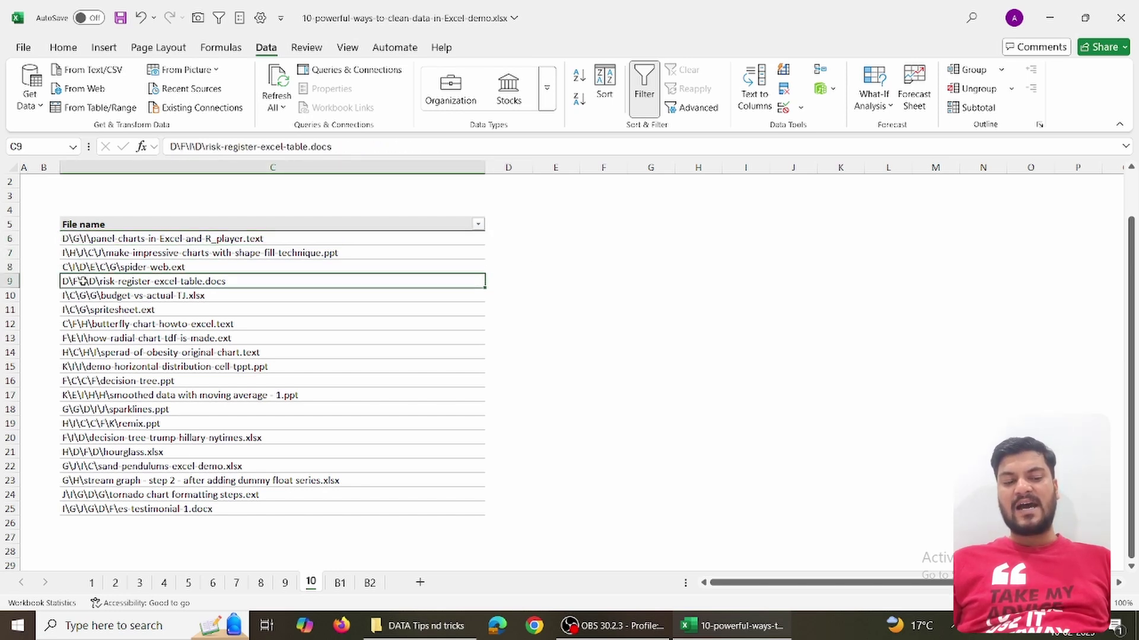
click(79, 312)
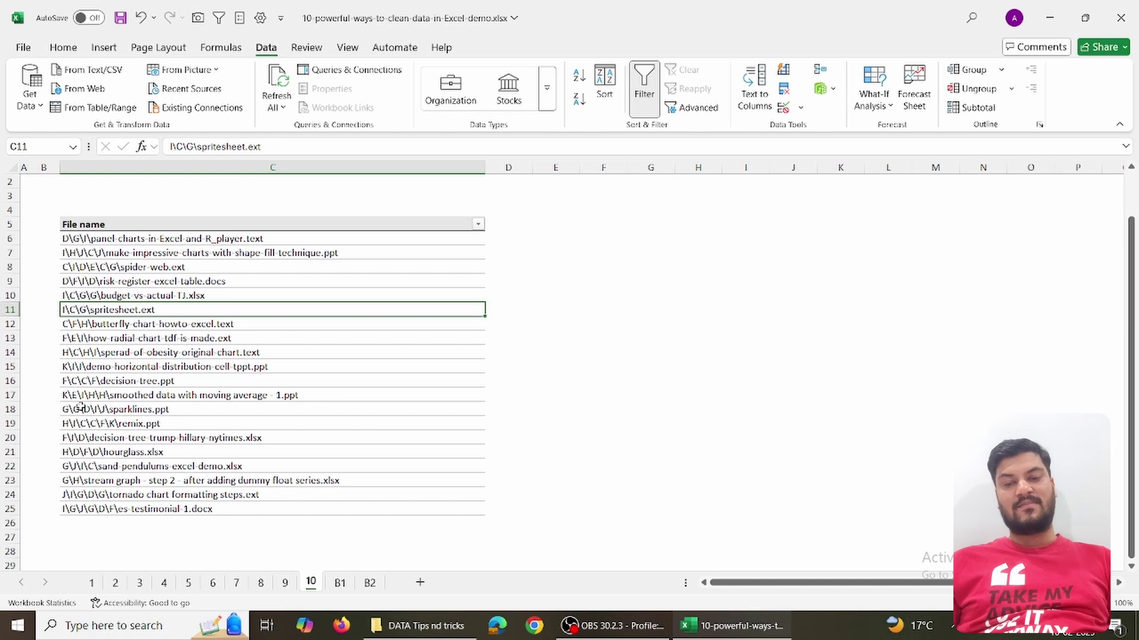
key(ctrl+Up)
key(Down)
key(Down)
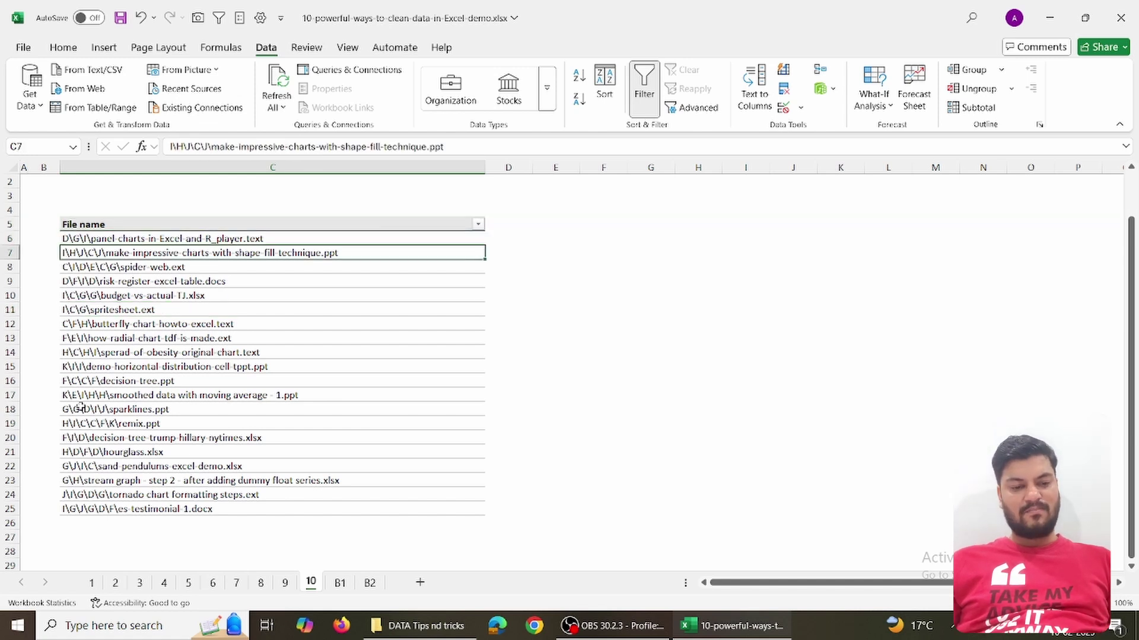
Step: Select the File name column C5:C25 and open Find and Replace
key(ctrl+Up)
key(ctrl+shift+Down)
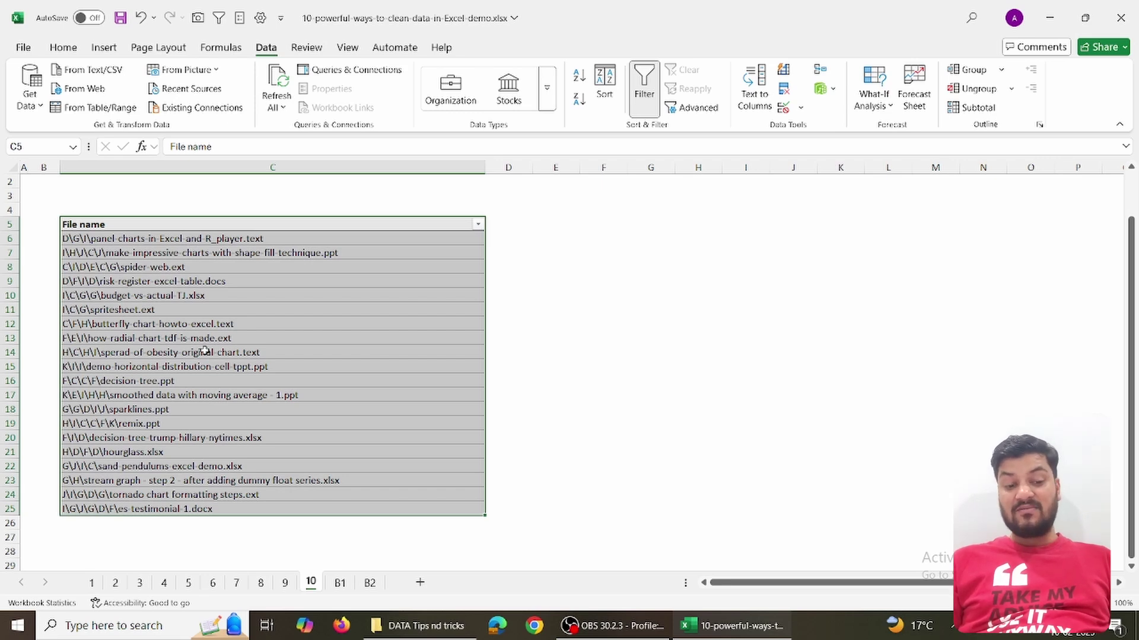
key(ctrl+h)
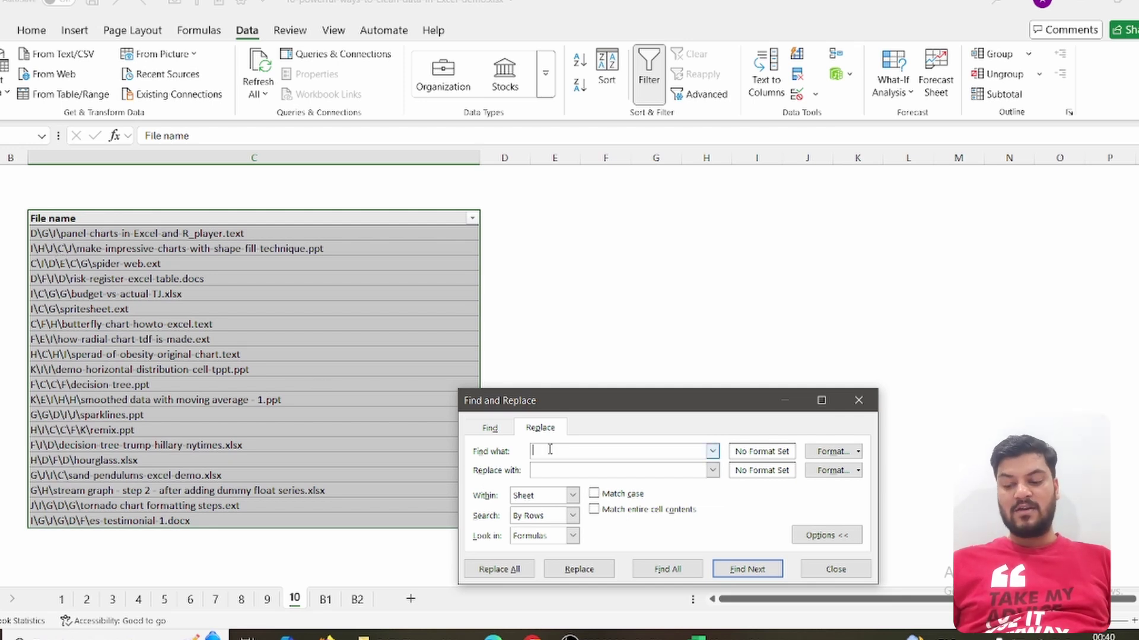
Step: Replace *\ with nothing to strip the folder prefixes, 82 replacements
text(*\)
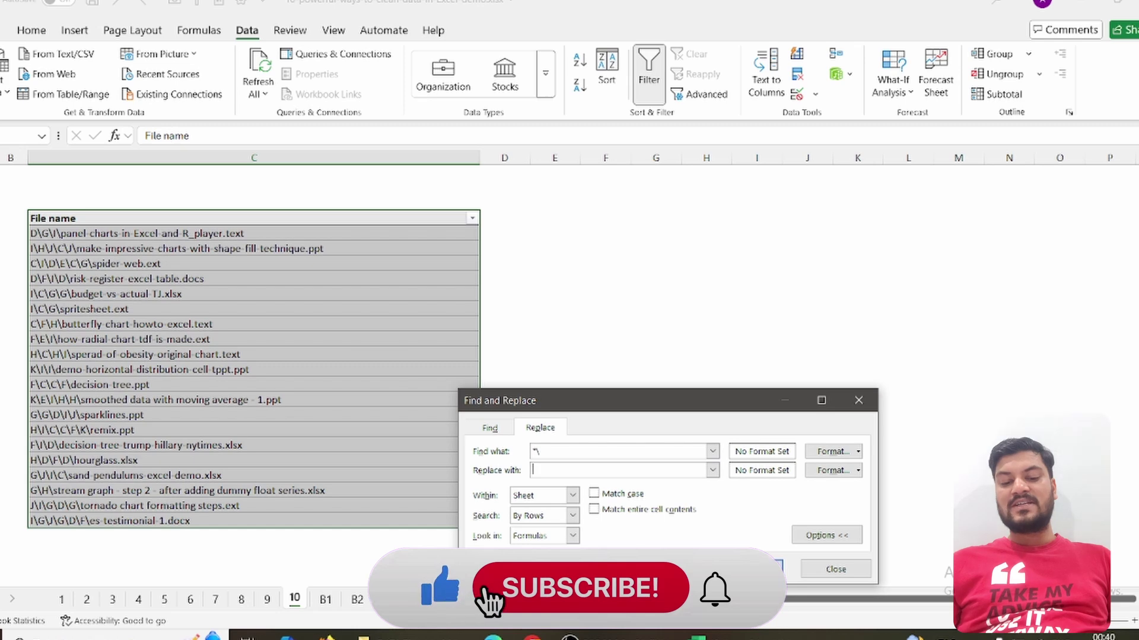
click(759, 568)
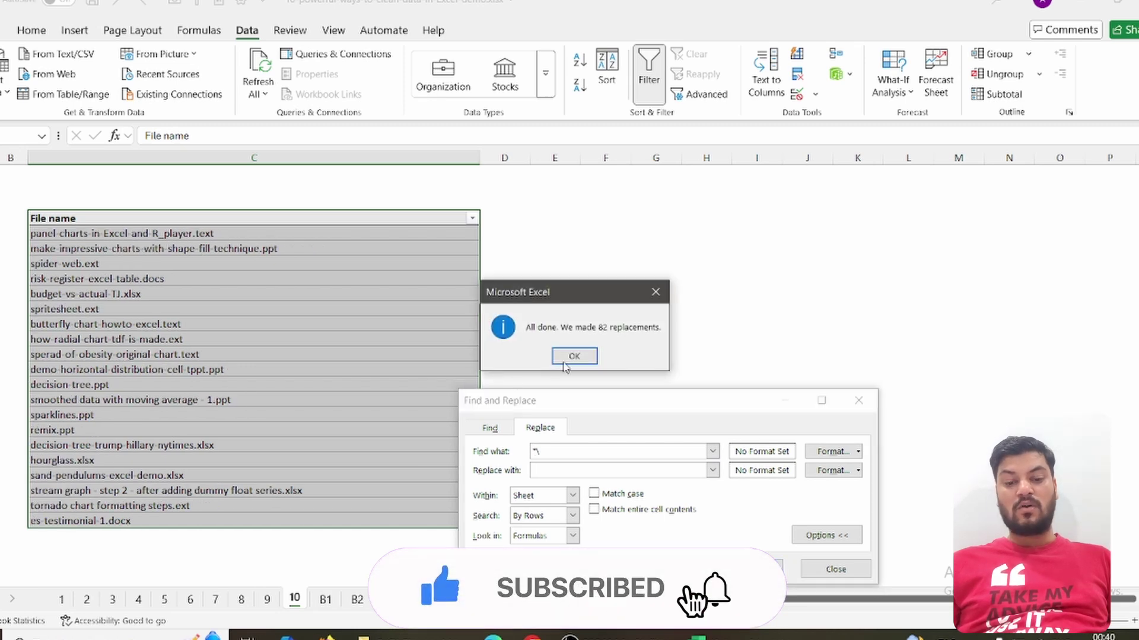
click(586, 358)
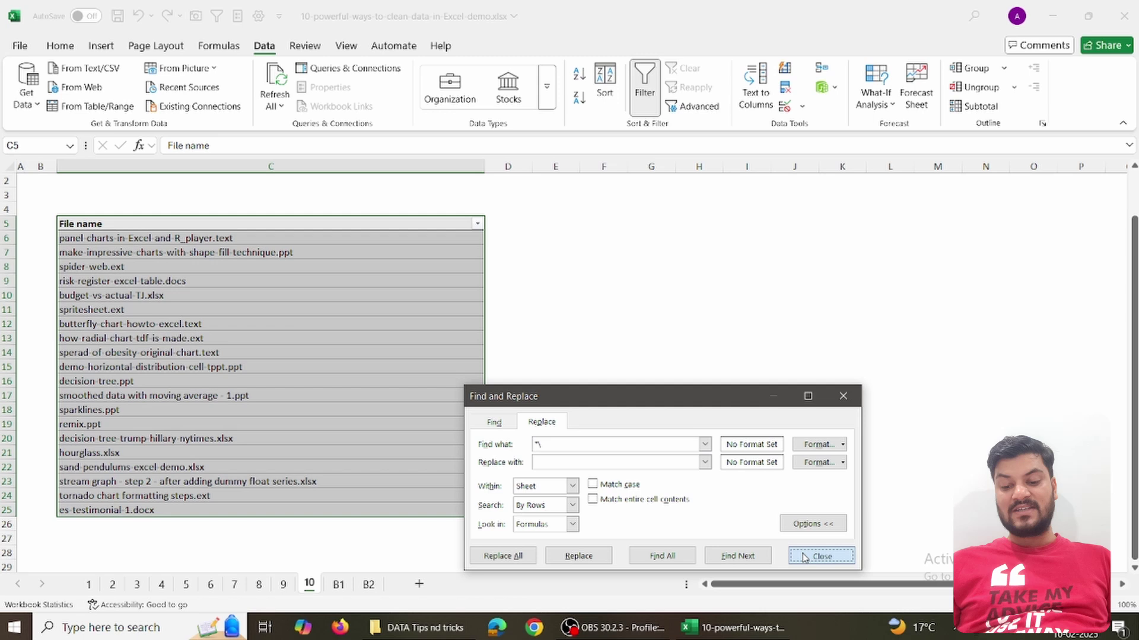
click(833, 571)
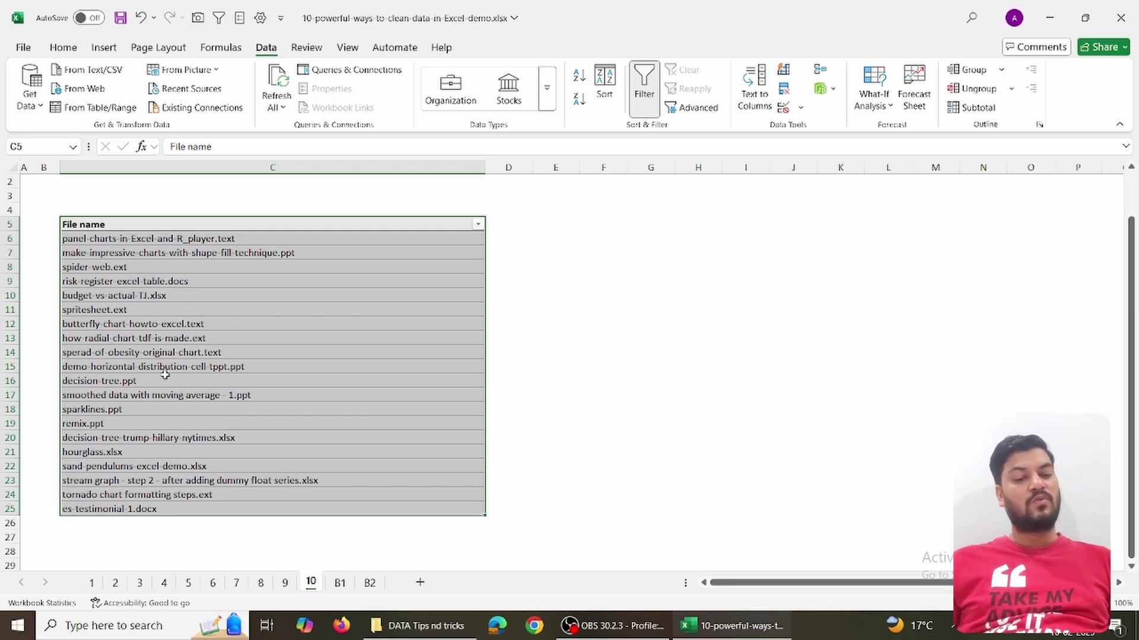
Step: Check the cleaned file names and select C6:C25
click(178, 339)
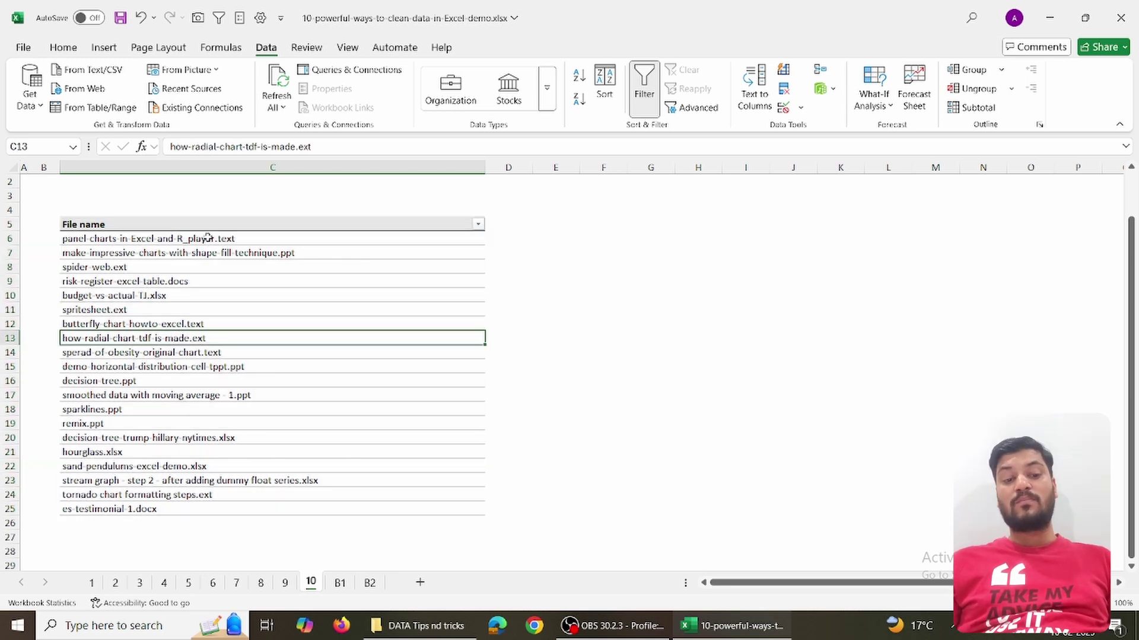
click(185, 238)
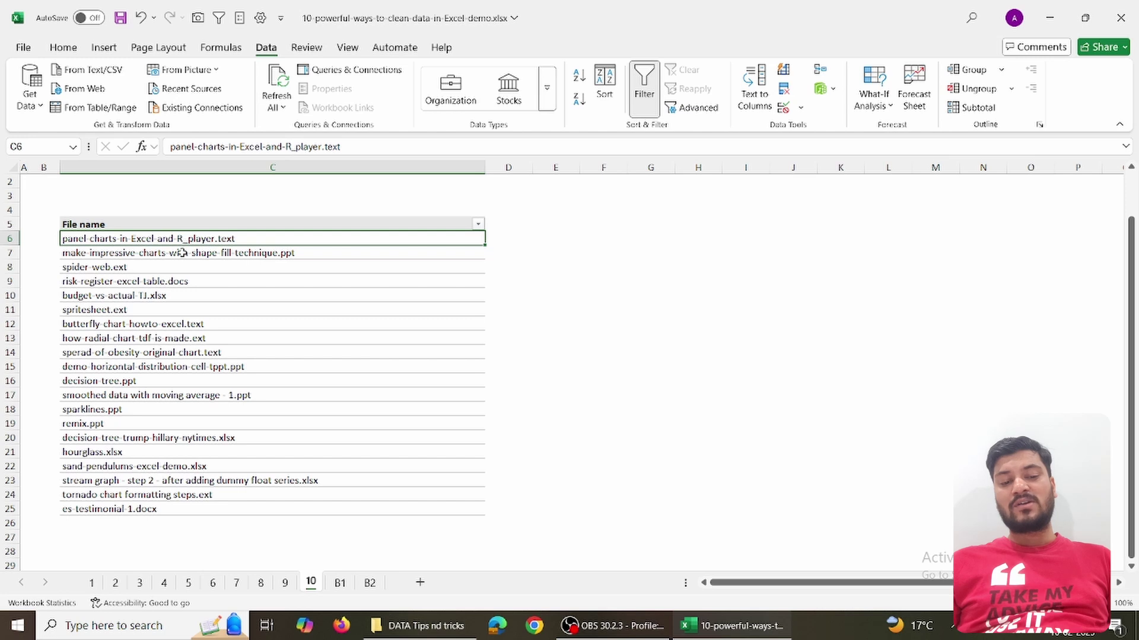
click(183, 253)
click(169, 270)
click(176, 324)
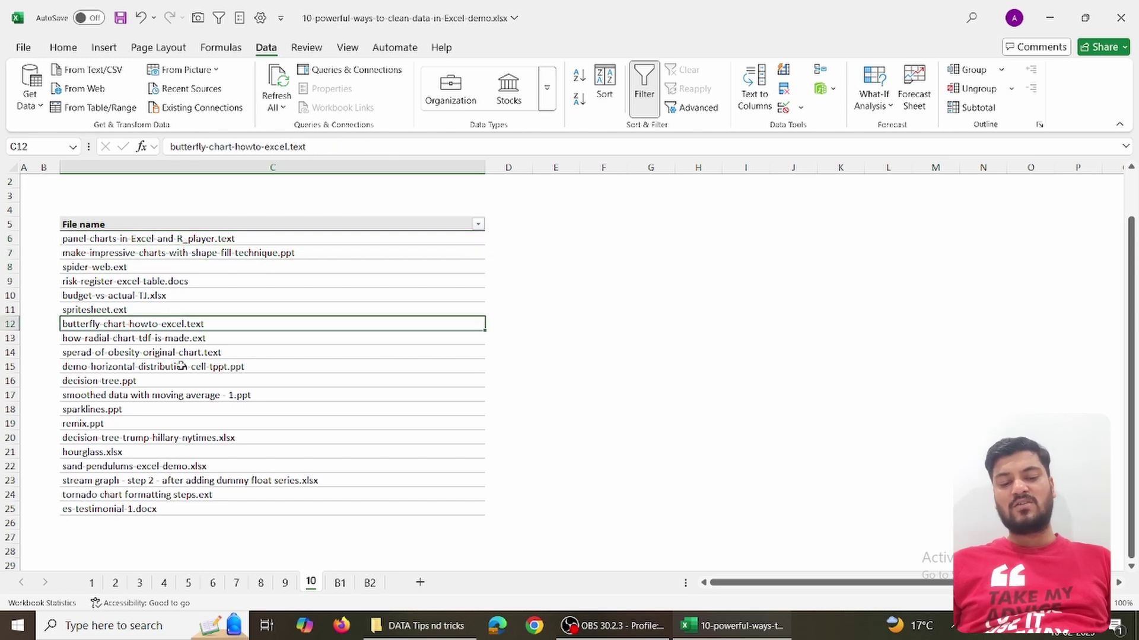
key(Up)
key(Up)
key(Up)
key(Up)
key(Up)
key(Up)
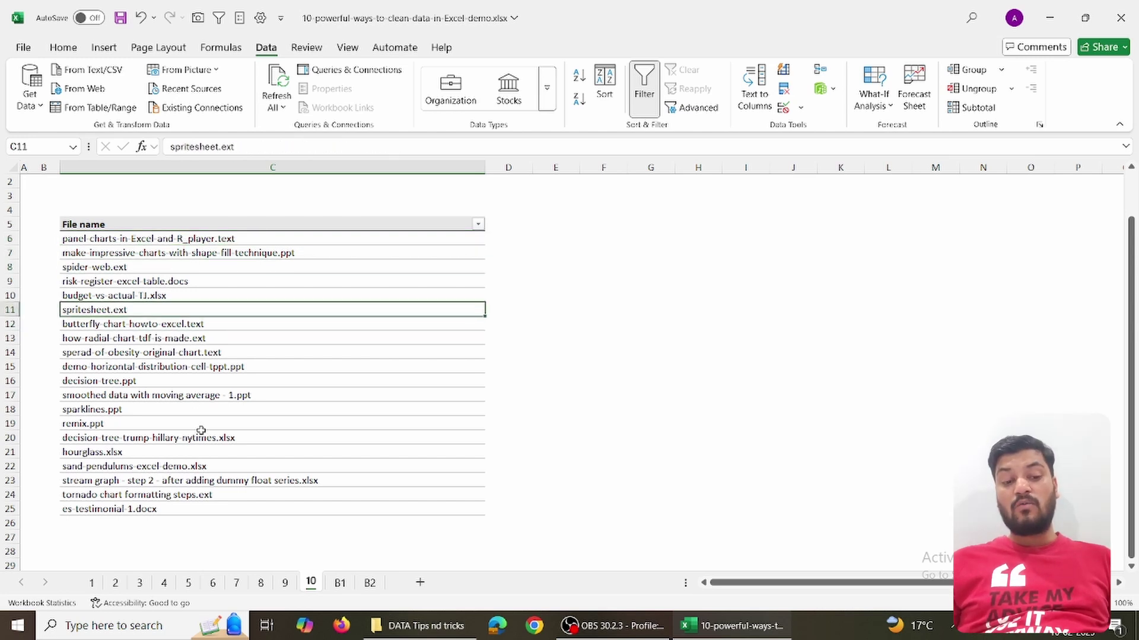
key(ctrl+shift+Down)
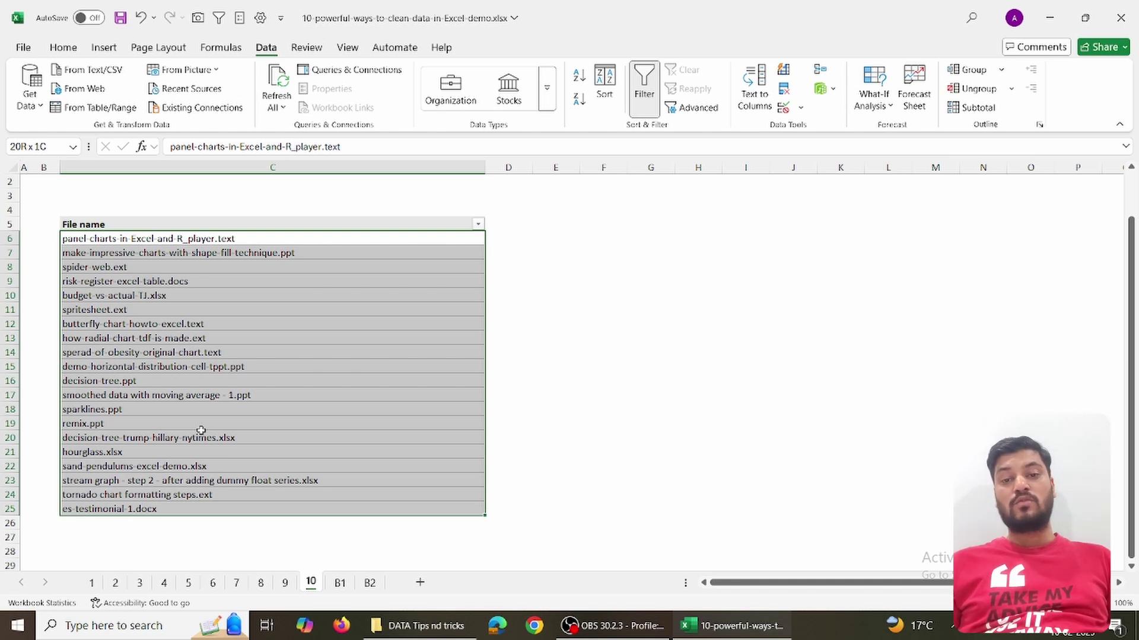
Step: Replace '.*' with nothing in every entry to strip all file extensions
key(ctrl+h)
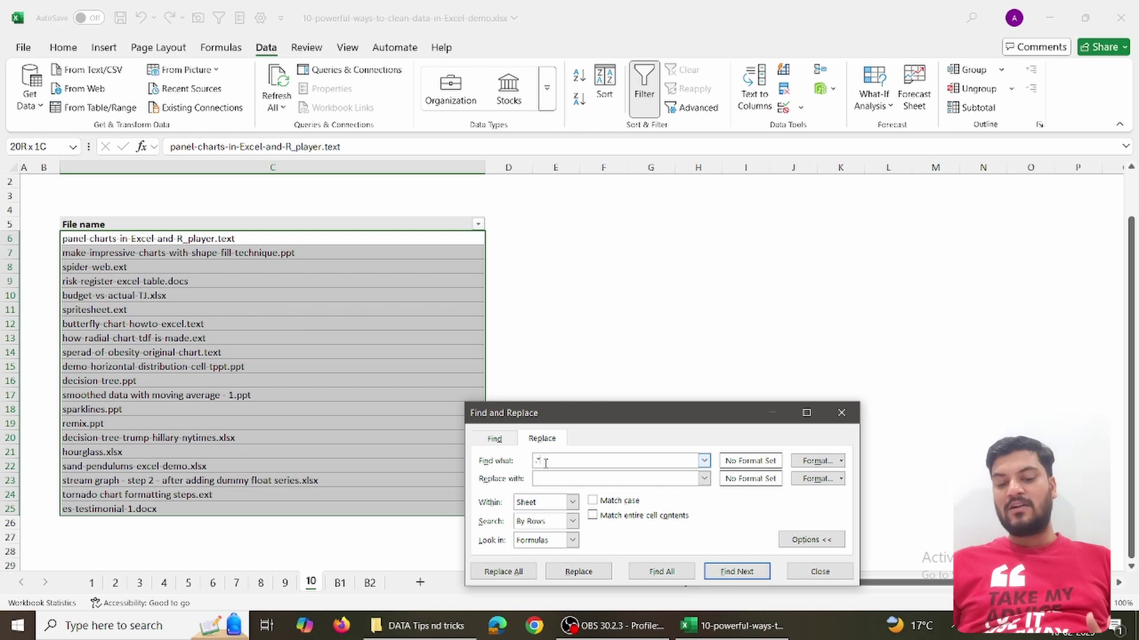
click(544, 477)
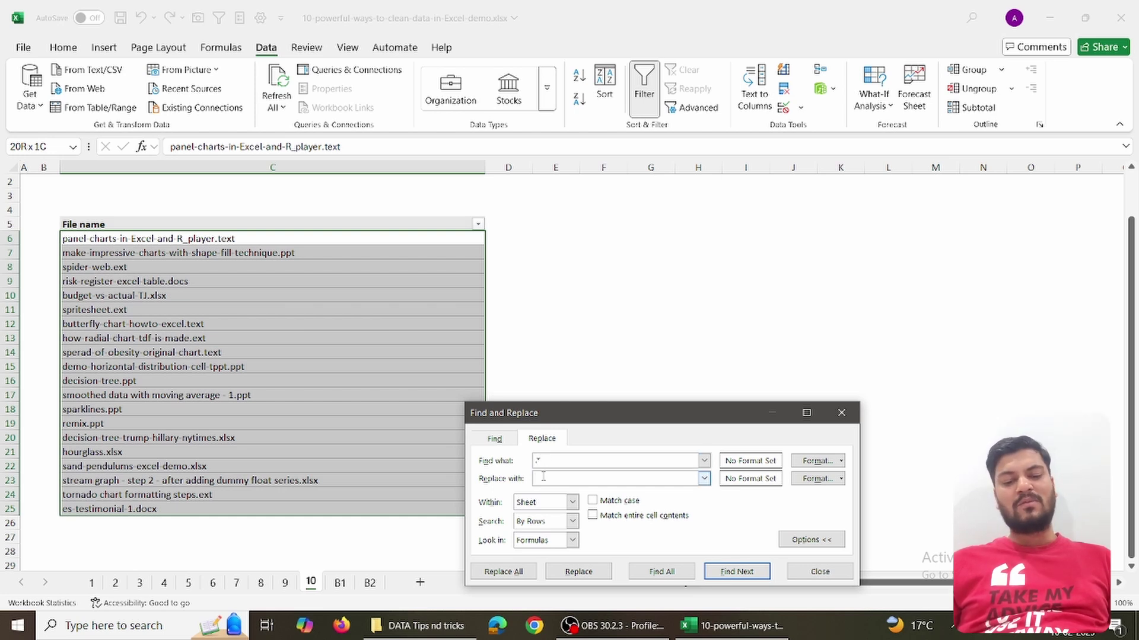
click(509, 574)
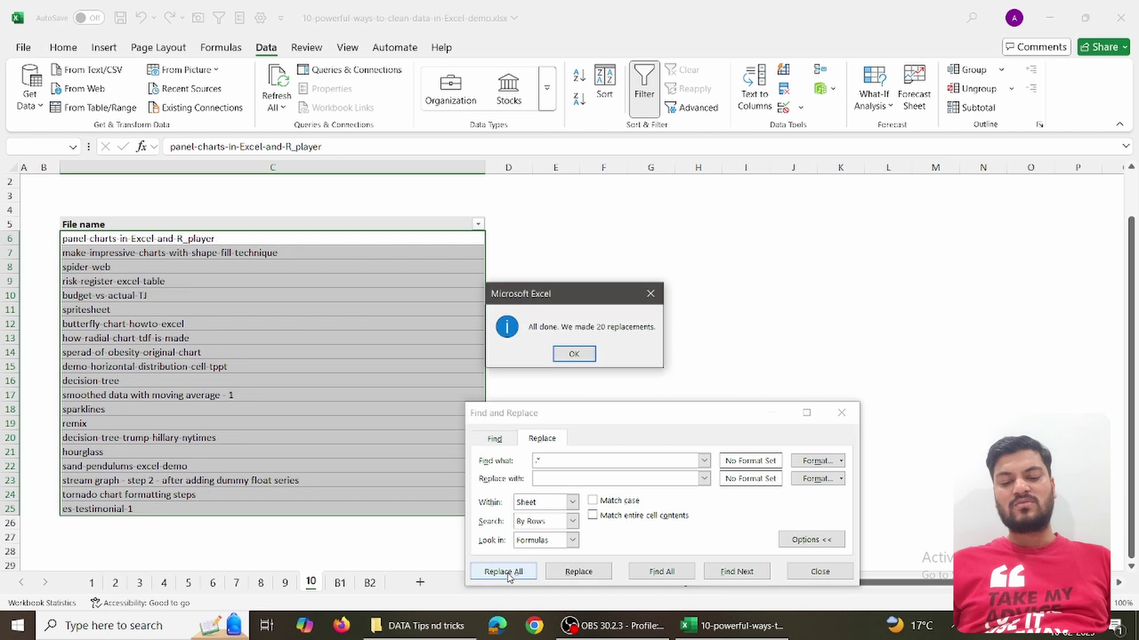
click(578, 358)
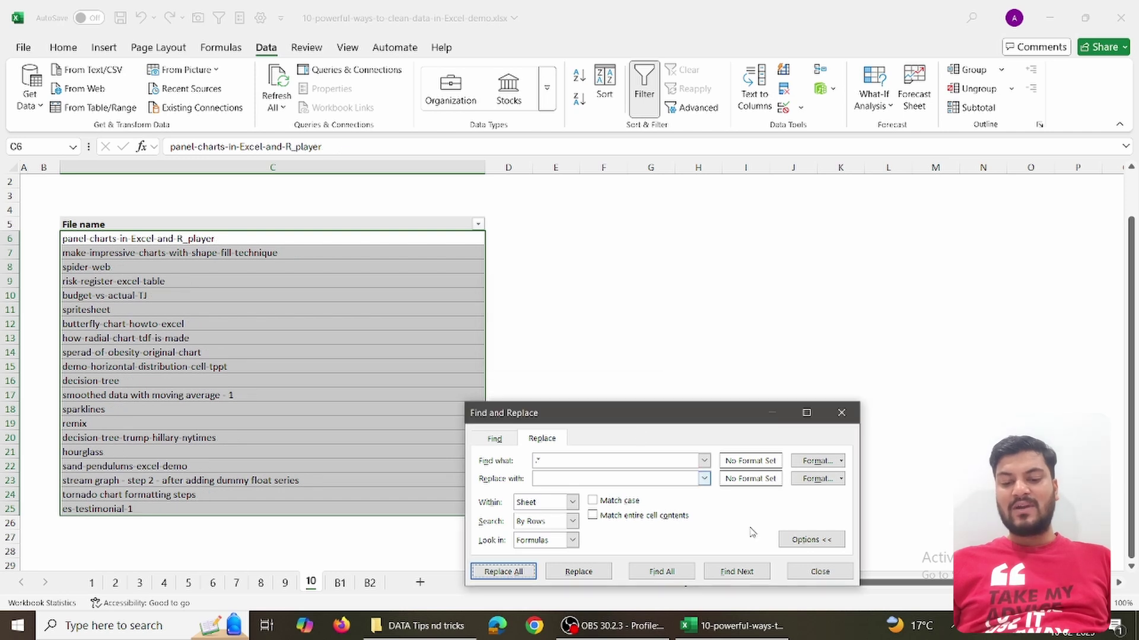
click(807, 571)
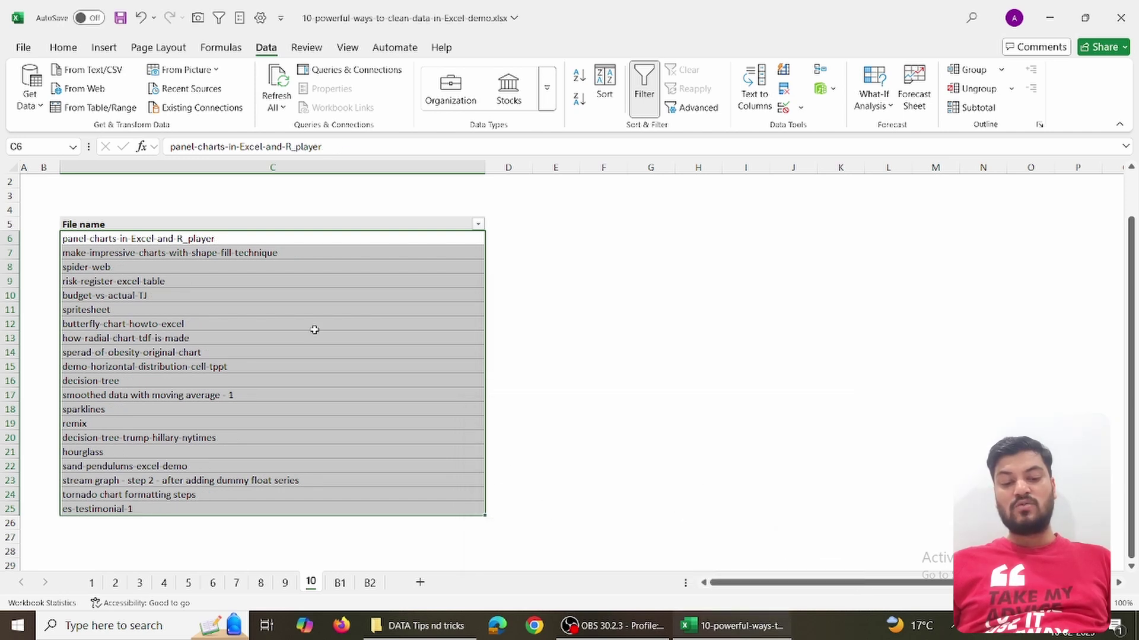
Step: Step down the File name column to confirm the bare names
click(230, 242)
key(Down)
key(Down)
key(Down)
key(Down)
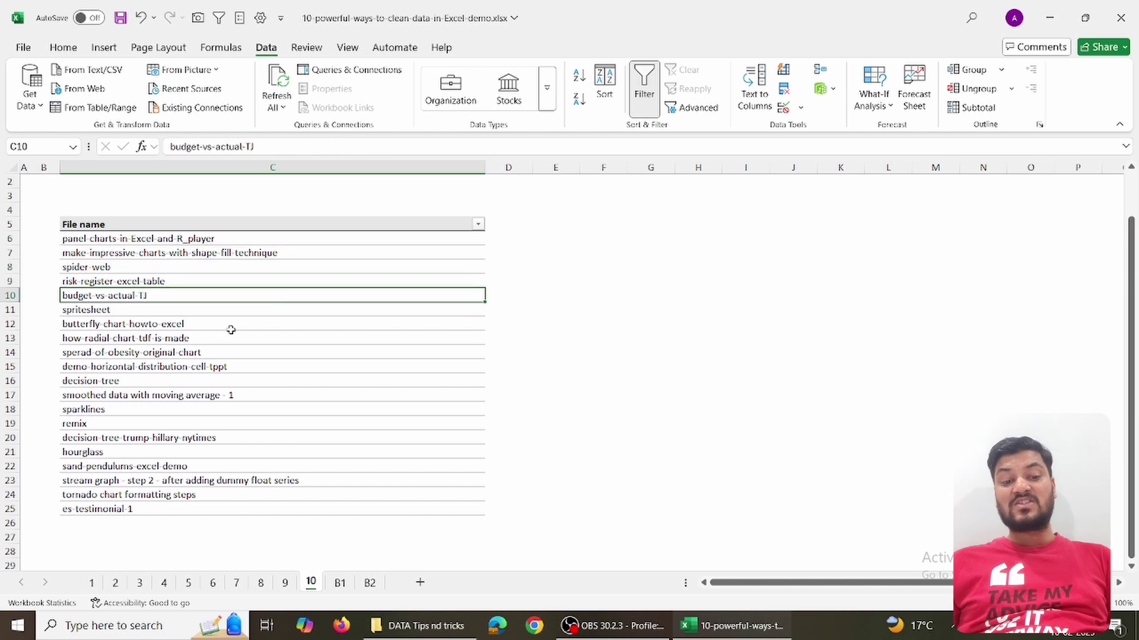
key(Down)
key(Down)
key(Down)
key(Down)
key(Down)
key(Down)
key(Down)
key(Down)
key(Down)
key(Down)
key(Down)
key(Down)
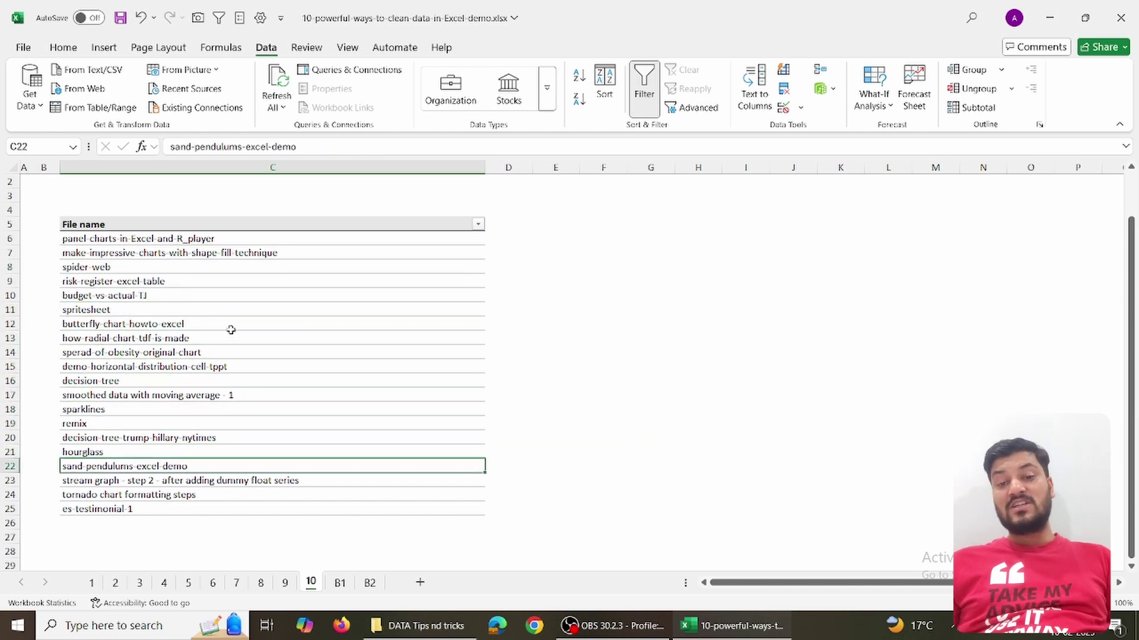
key(Down)
key(Down)
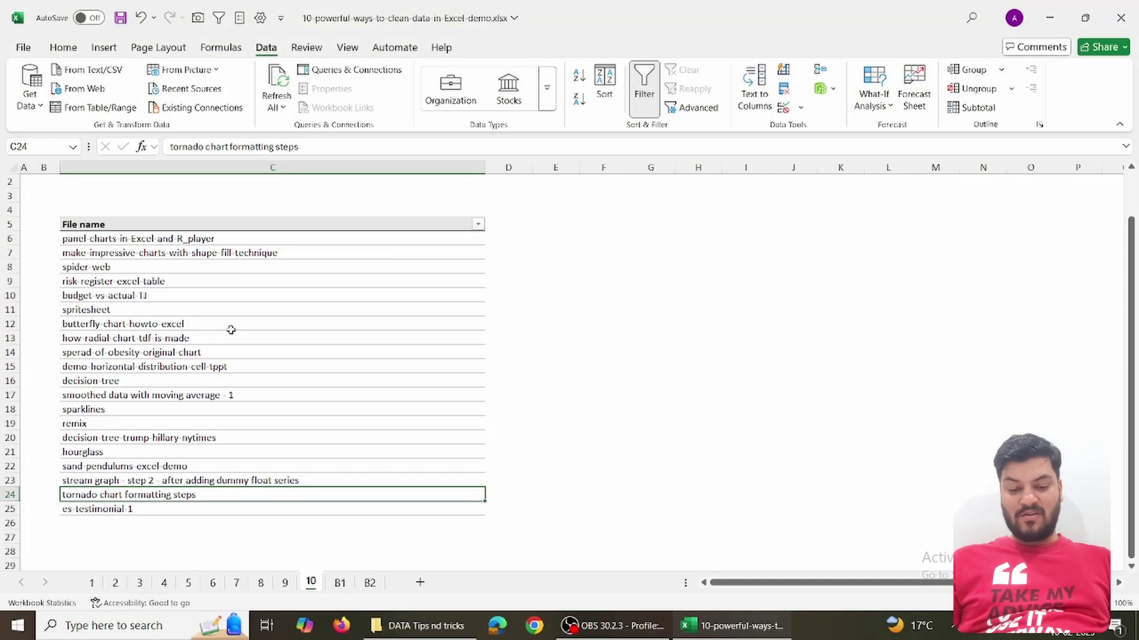
Step: Switch to the Remove Extra Spaces sheet and inspect the untrimmed names
key(ctrl+Page_Down)
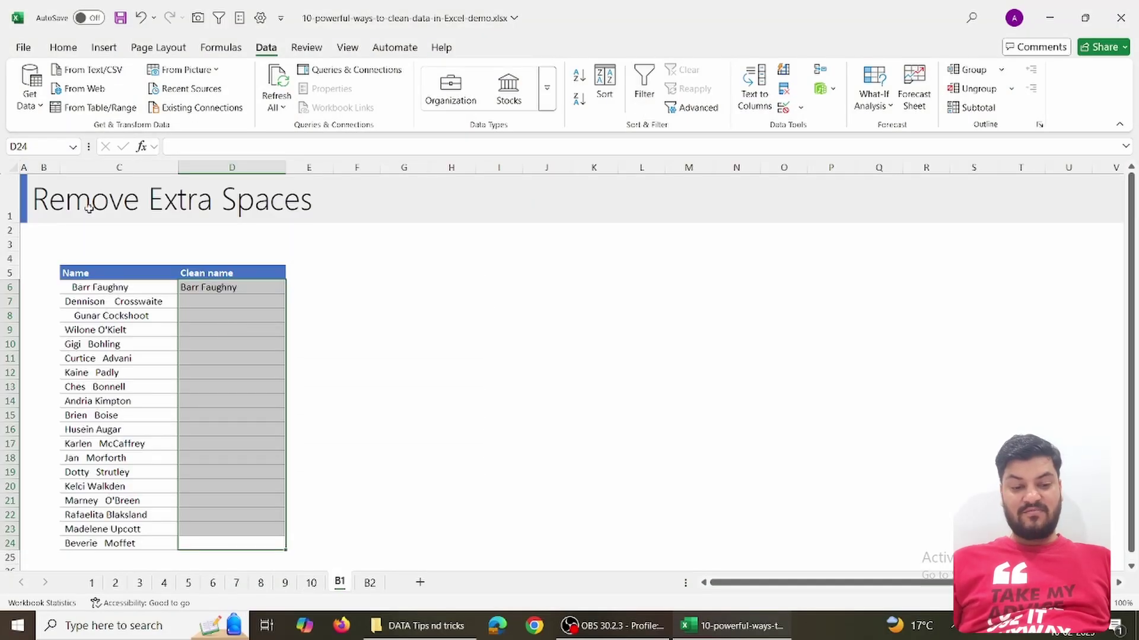
click(101, 302)
key(Up)
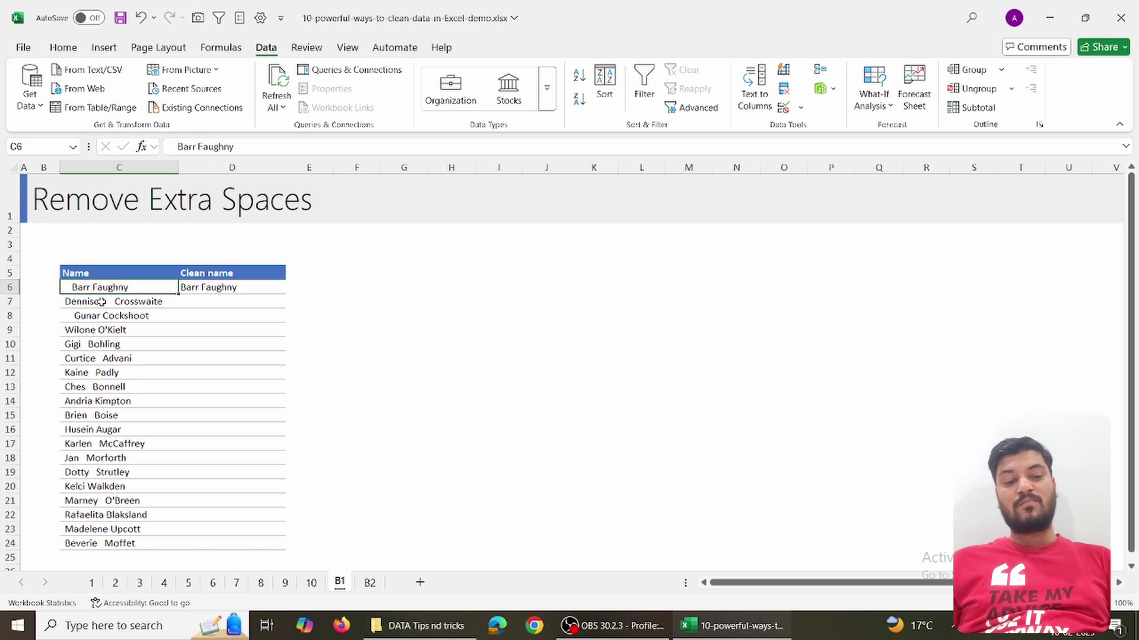
key(Down)
key(Down)
key(Down)
key(Down)
key(Down)
key(Down)
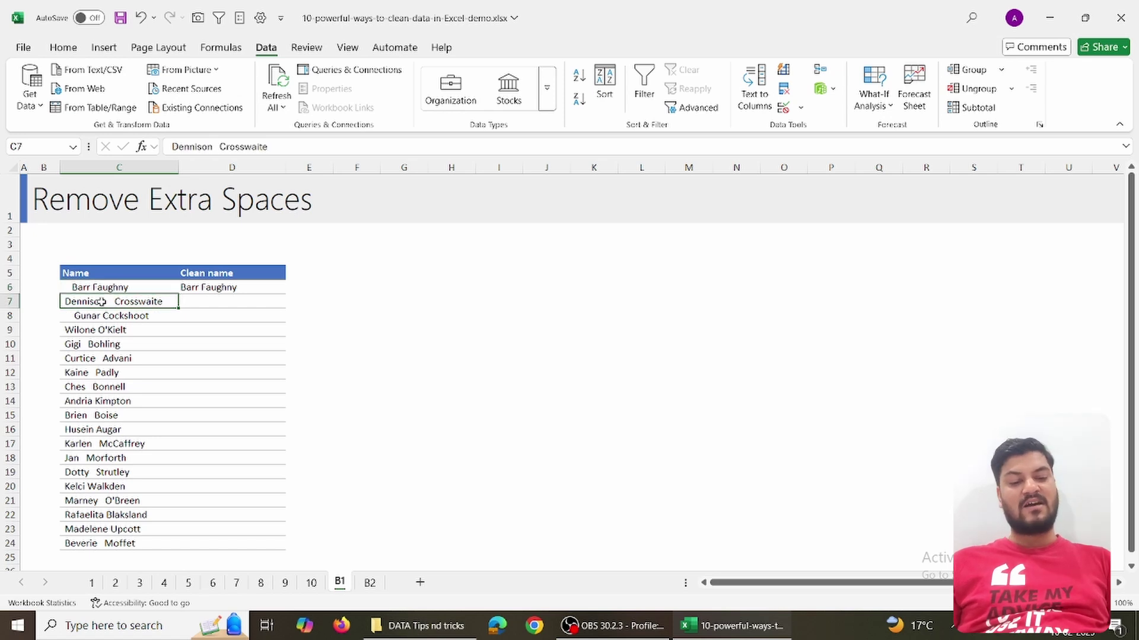
key(Down)
key(Down)
key(Down)
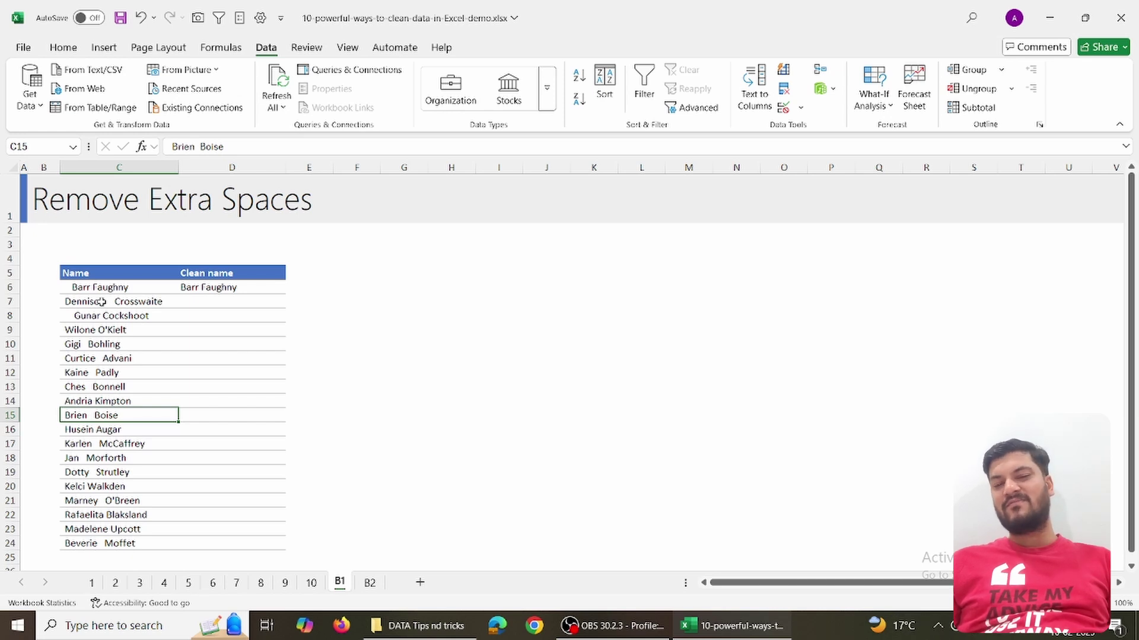
key(Up)
key(Right)
key(Up)
key(Up)
key(Up)
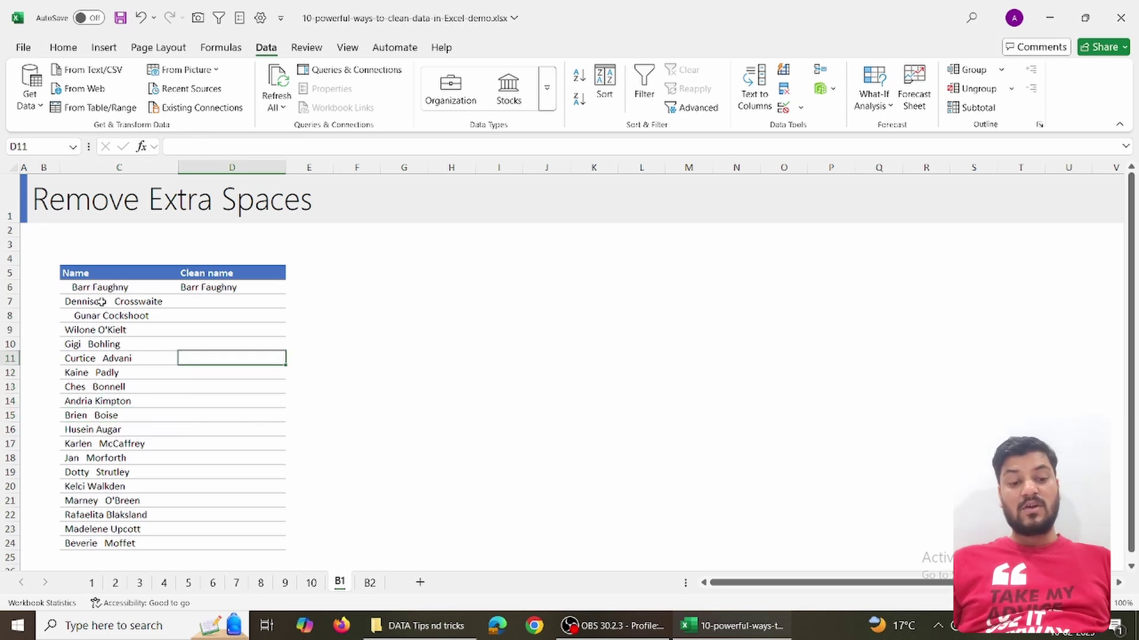
key(ctrl+Up)
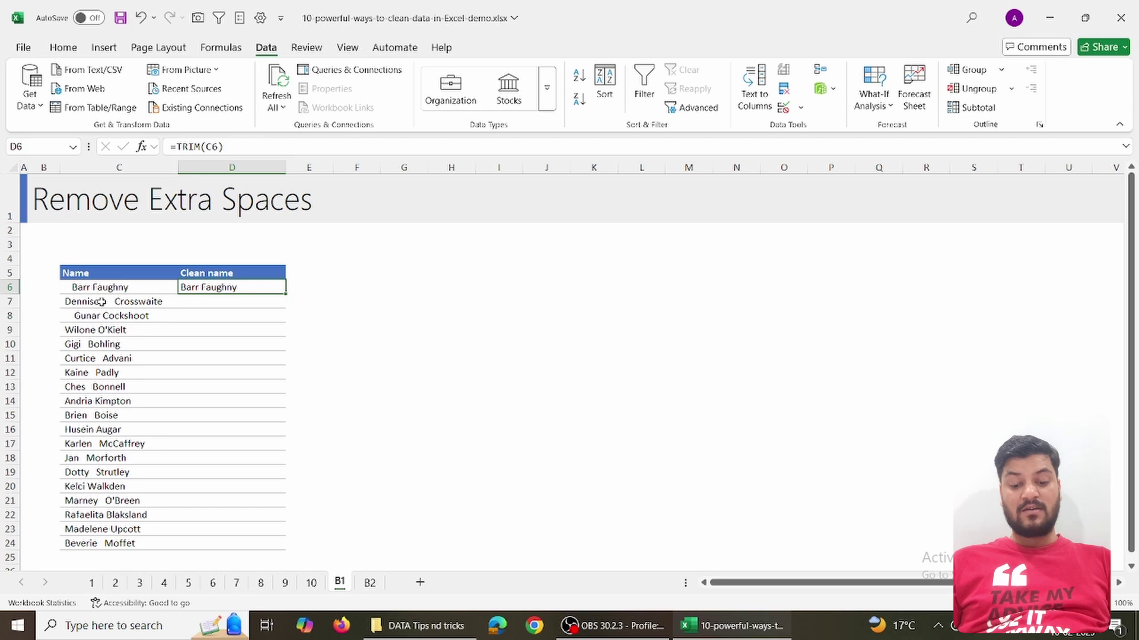
Step: Enter =TRIM(C6) in D6 and fill it down through D24 with Ctrl+D
text(=trim)
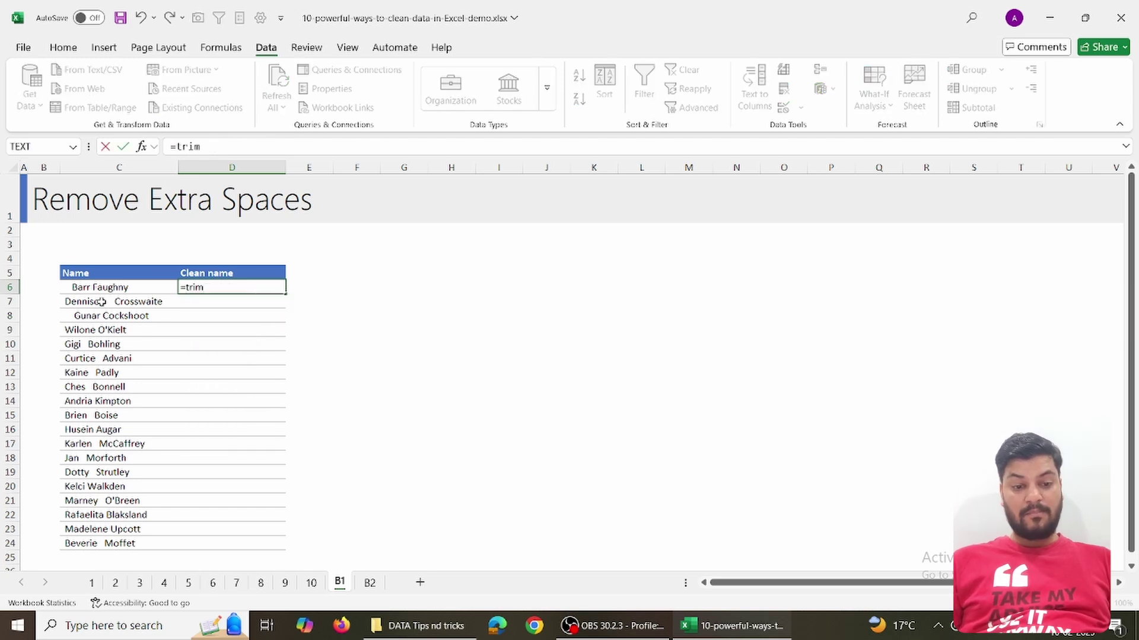
key(Tab)
key(Left)
key(Return)
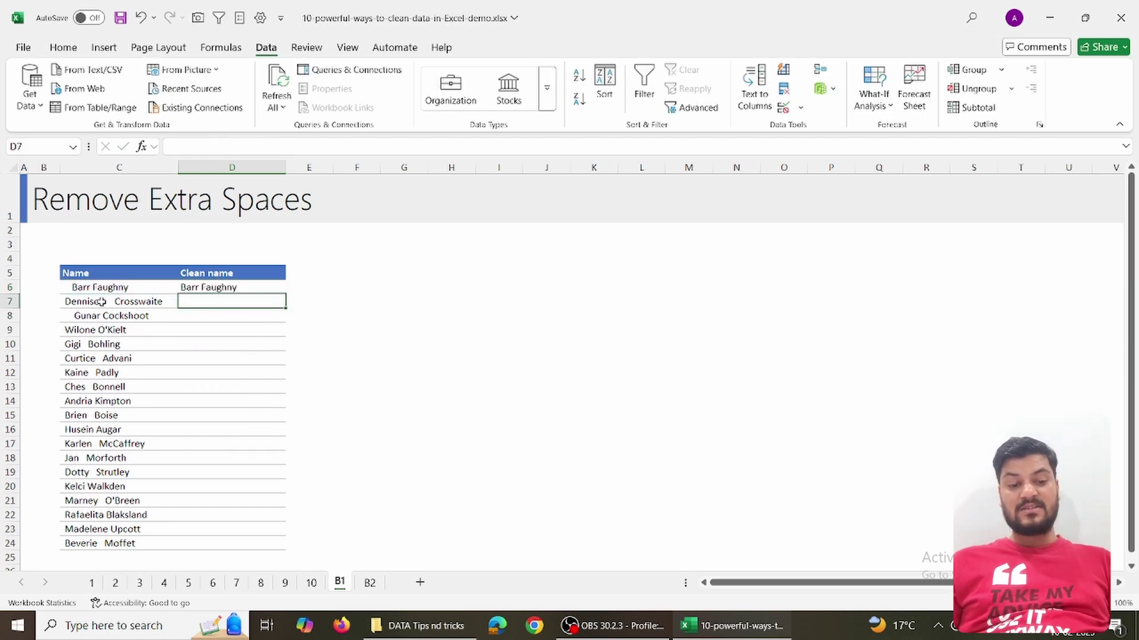
key(Left)
key(ctrl+Down)
key(Right)
key(ctrl+shift+Up)
key(ctrl+d)
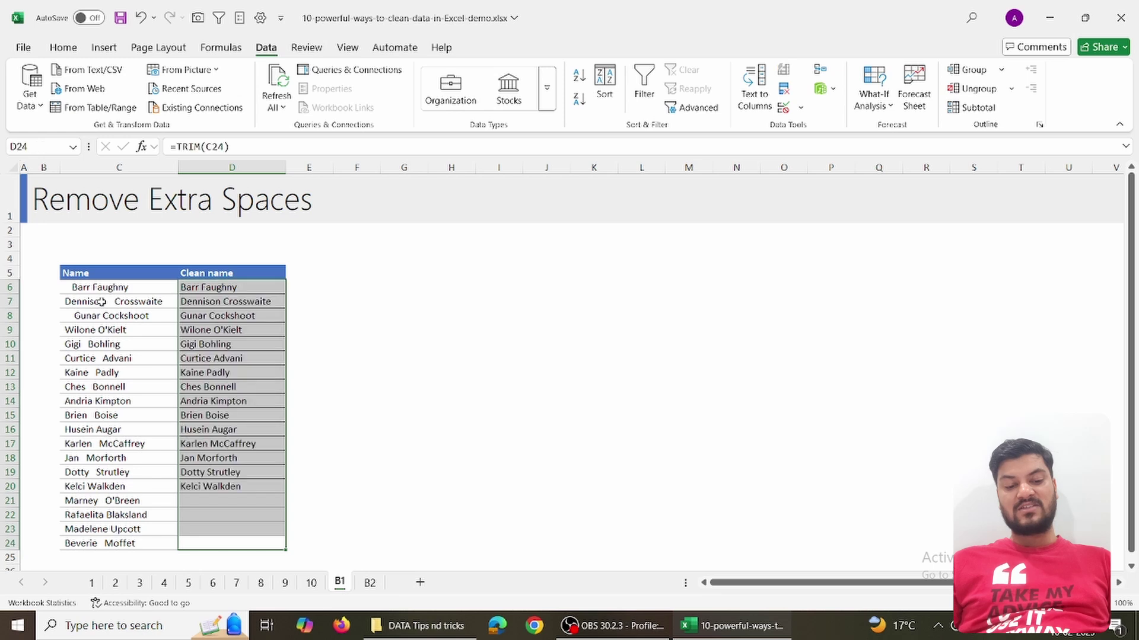
Step: Review the TRIM formulas in the Clean name cells starting at D6
key(Up)
key(Up)
key(Up)
key(Up)
key(Up)
key(Up)
key(Up)
key(Up)
key(Up)
key(Up)
key(Up)
key(Up)
key(Up)
key(Up)
key(Up)
key(Up)
key(Up)
key(Up)
key(F2)
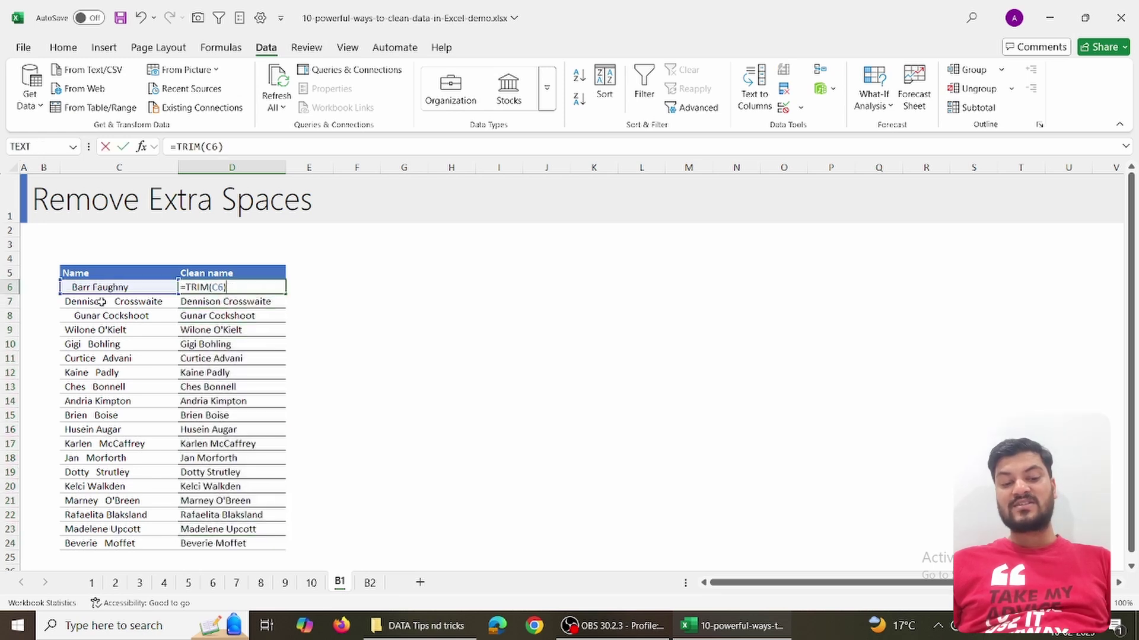
key(Return)
key(F2)
key(Return)
key(F2)
key(Return)
key(F2)
key(Return)
key(F2)
key(Return)
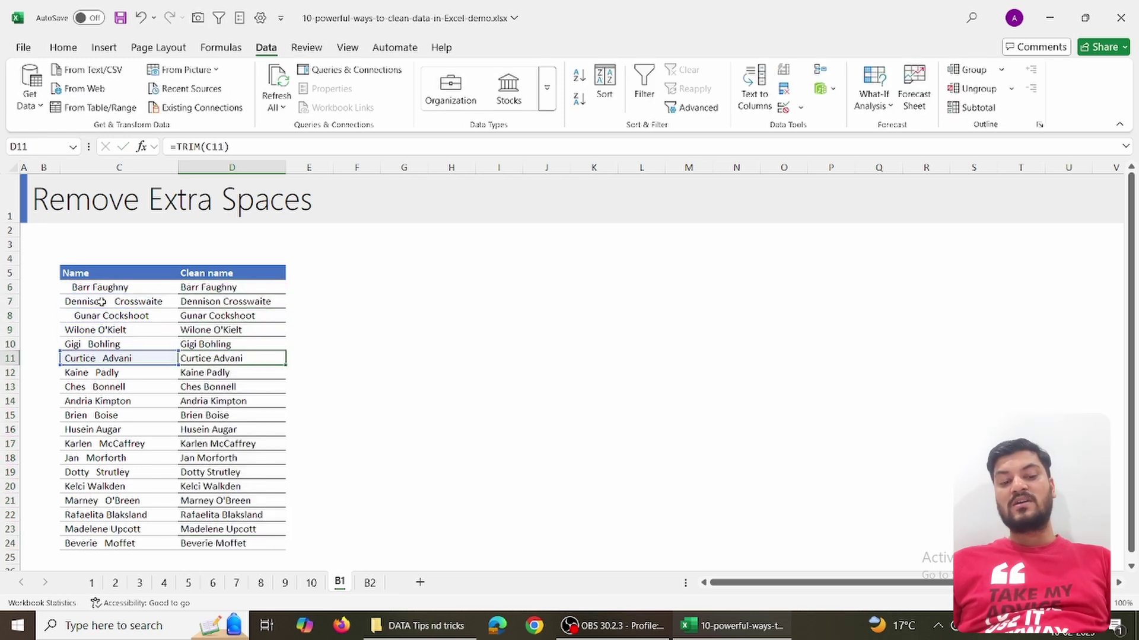
key(Return)
key(F2)
key(Return)
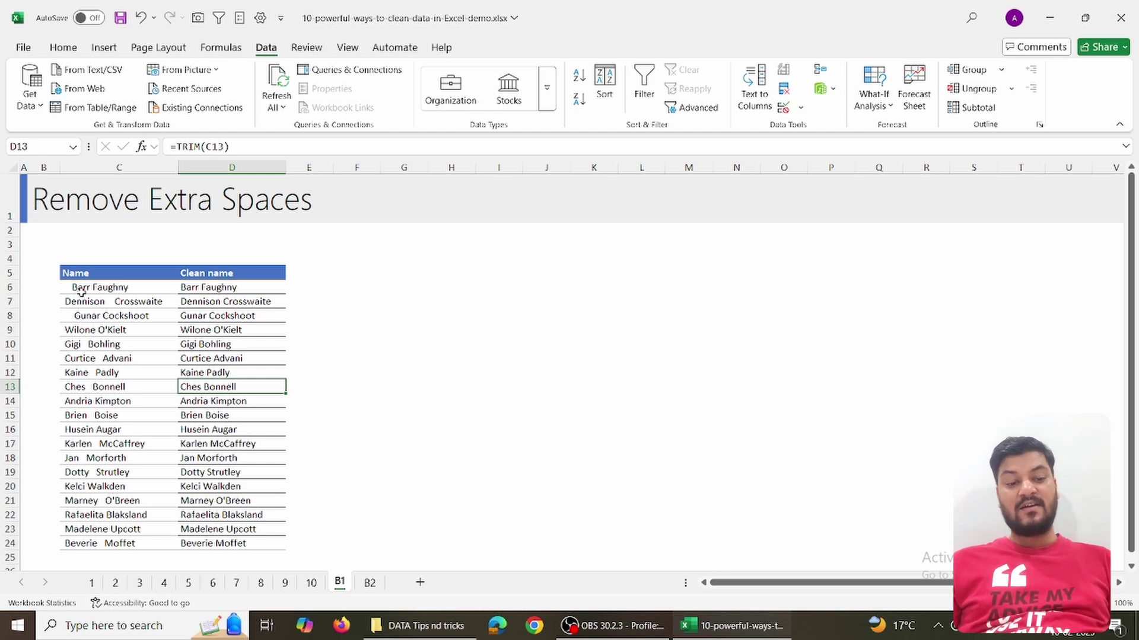
Step: Overwrite the first name in C6 with a new space-padded name
click(81, 289)
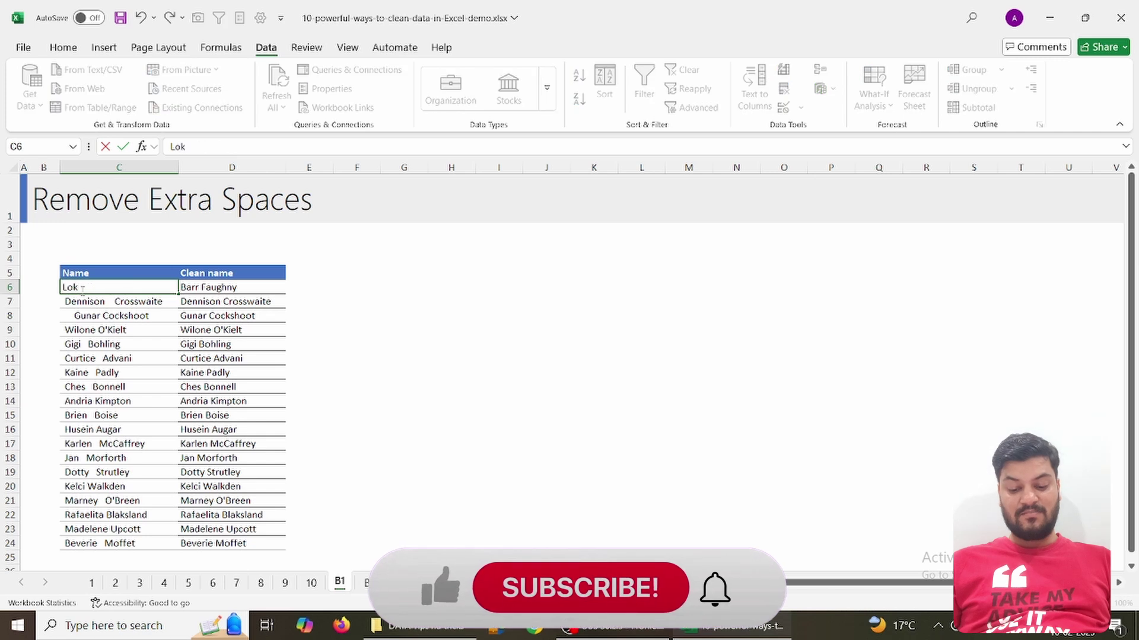
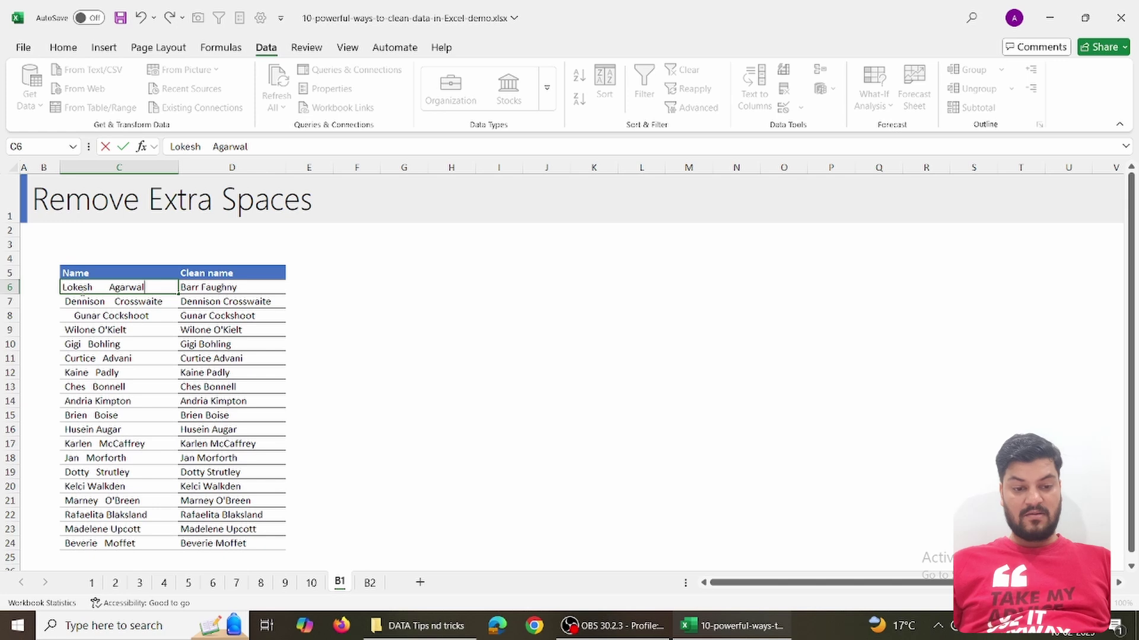
key(Return)
Step: Check that D6's TRIM result updates and compare it with the original name
click(193, 291)
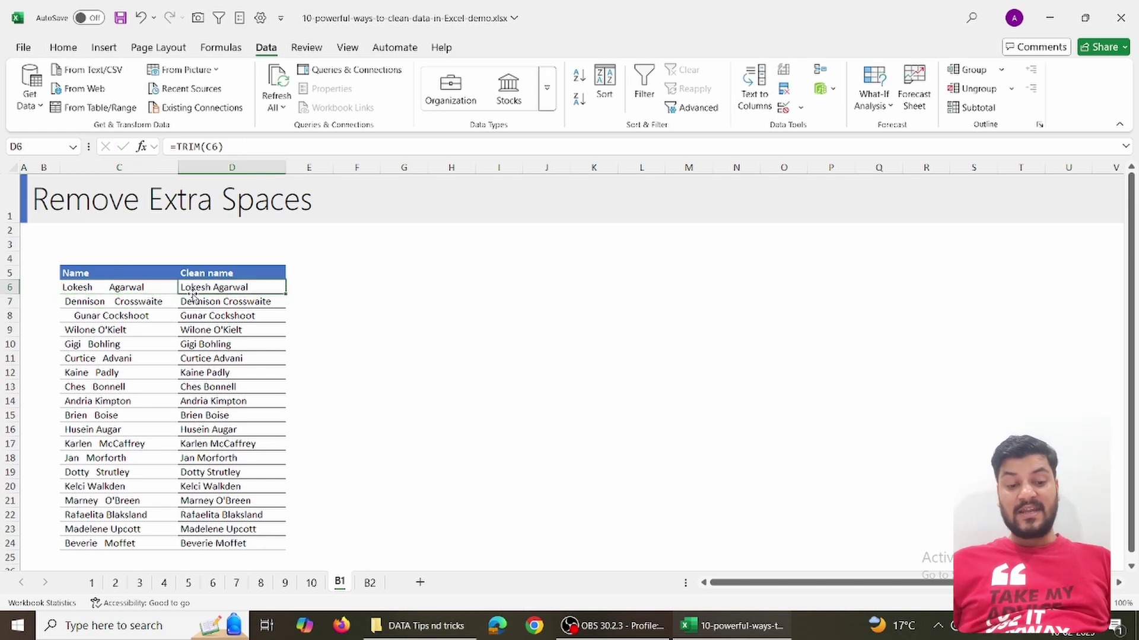
key(Down)
key(Down)
key(F2)
key(Return)
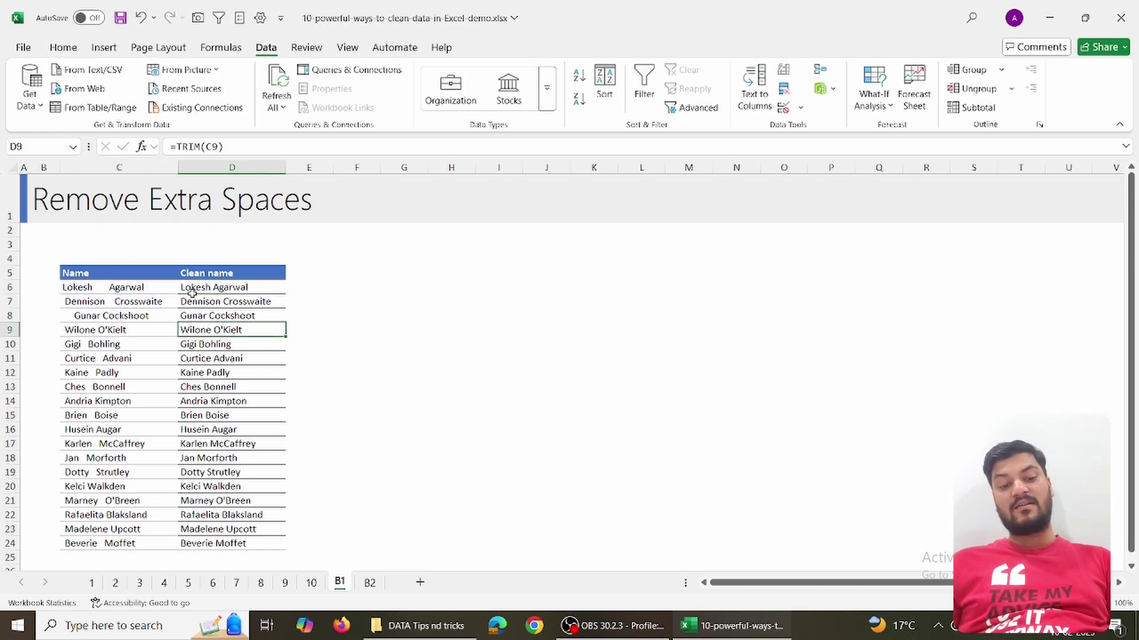
key(Up)
key(Up)
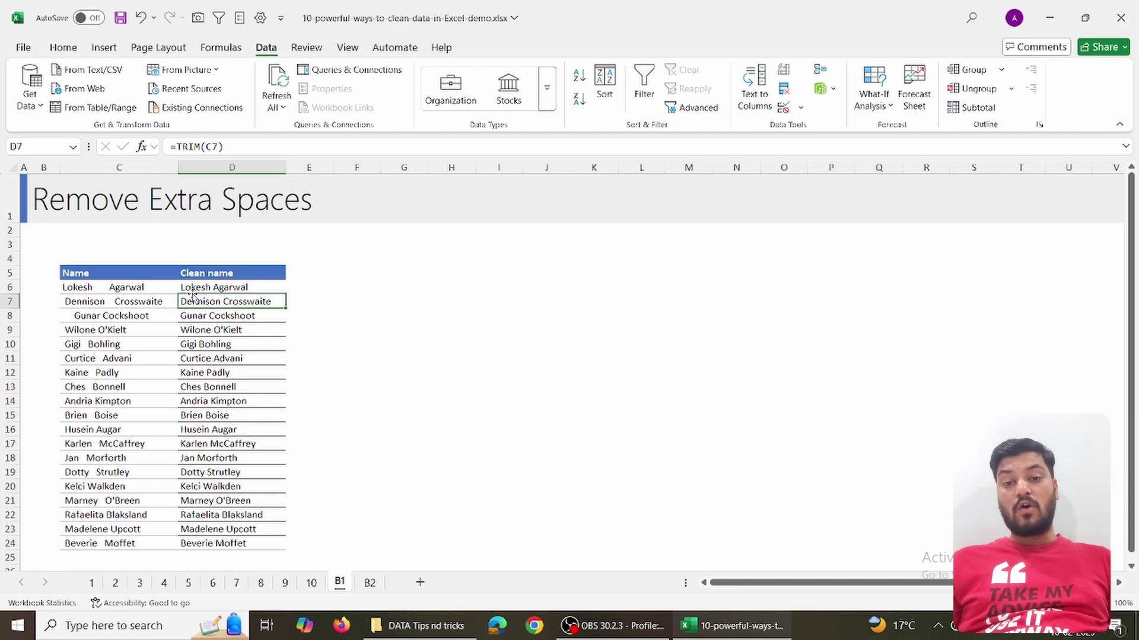
key(Left)
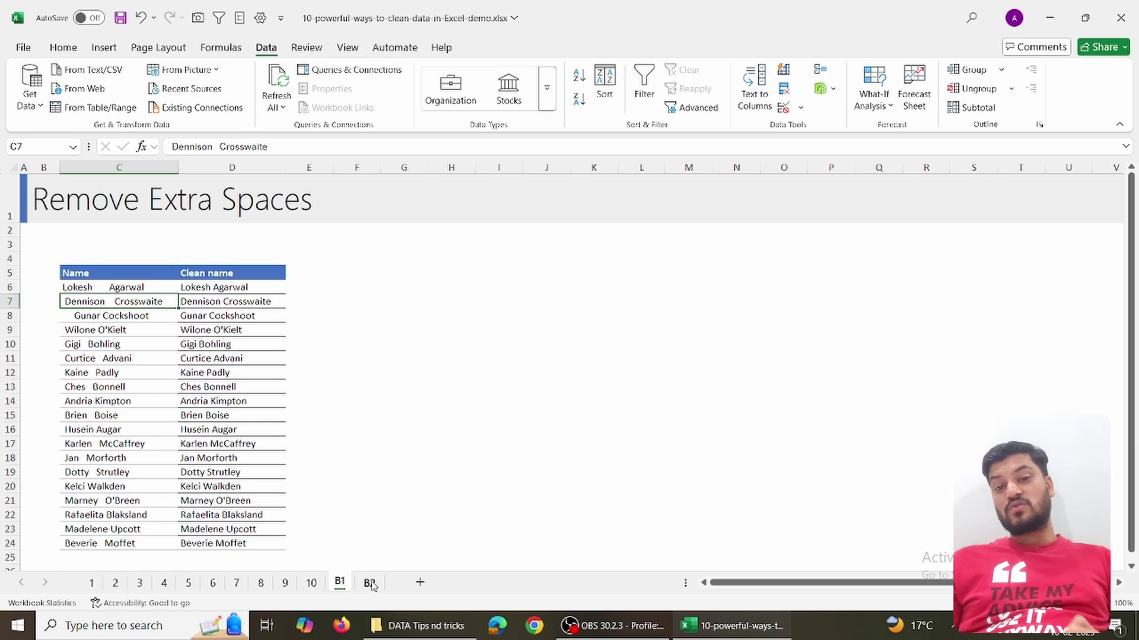
click(369, 583)
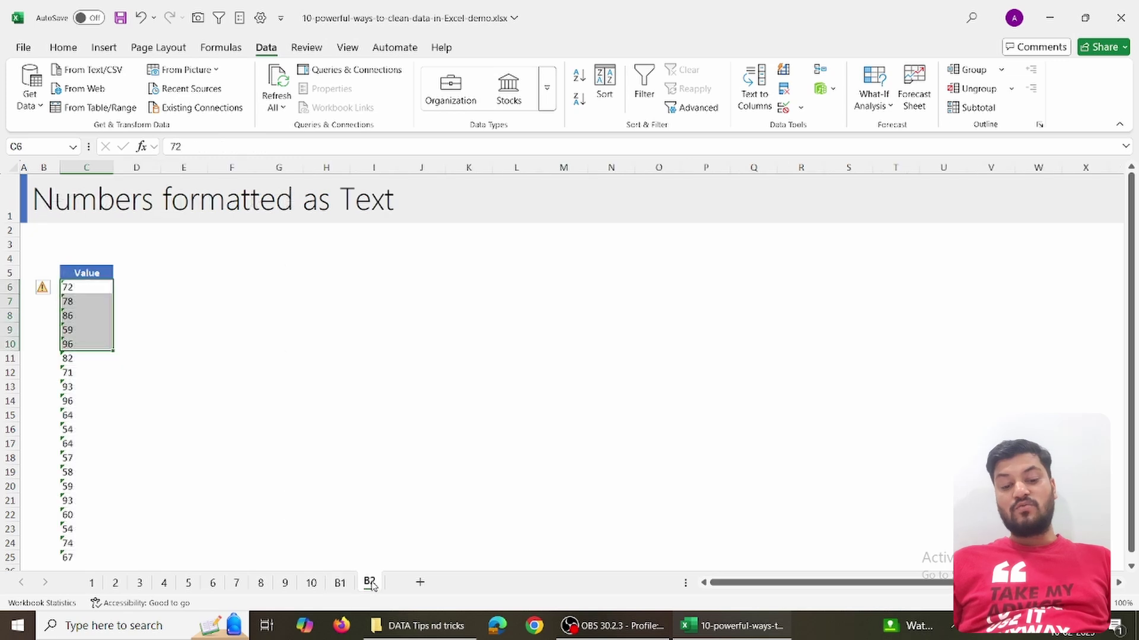
key(Down)
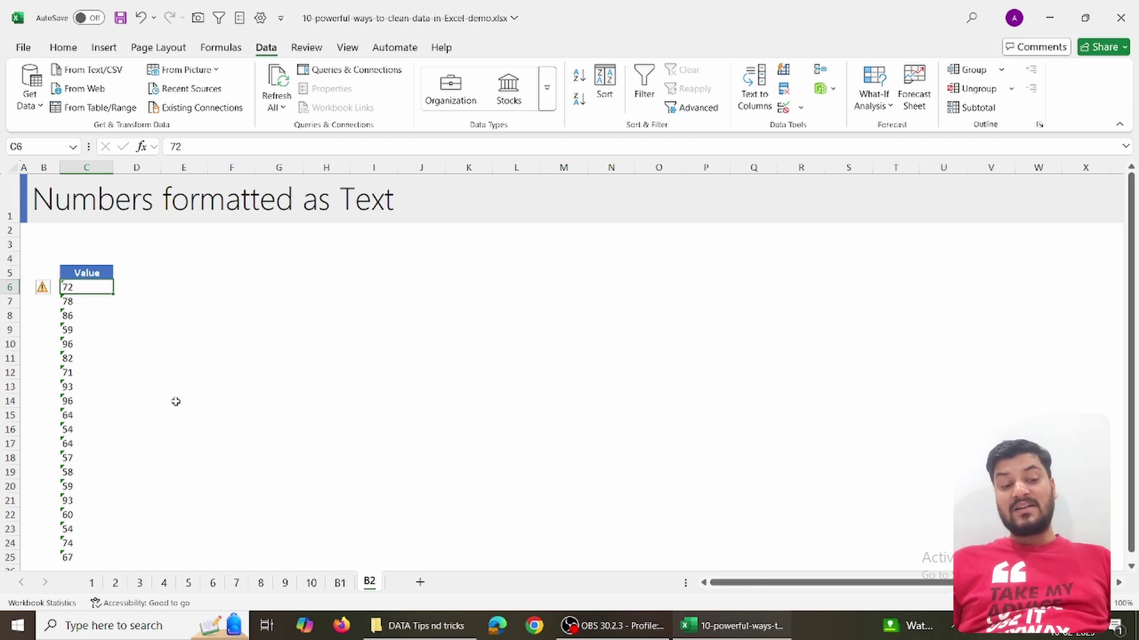
key(shift+Down)
key(shift+Down)
key(shift+Down)
key(shift+Down)
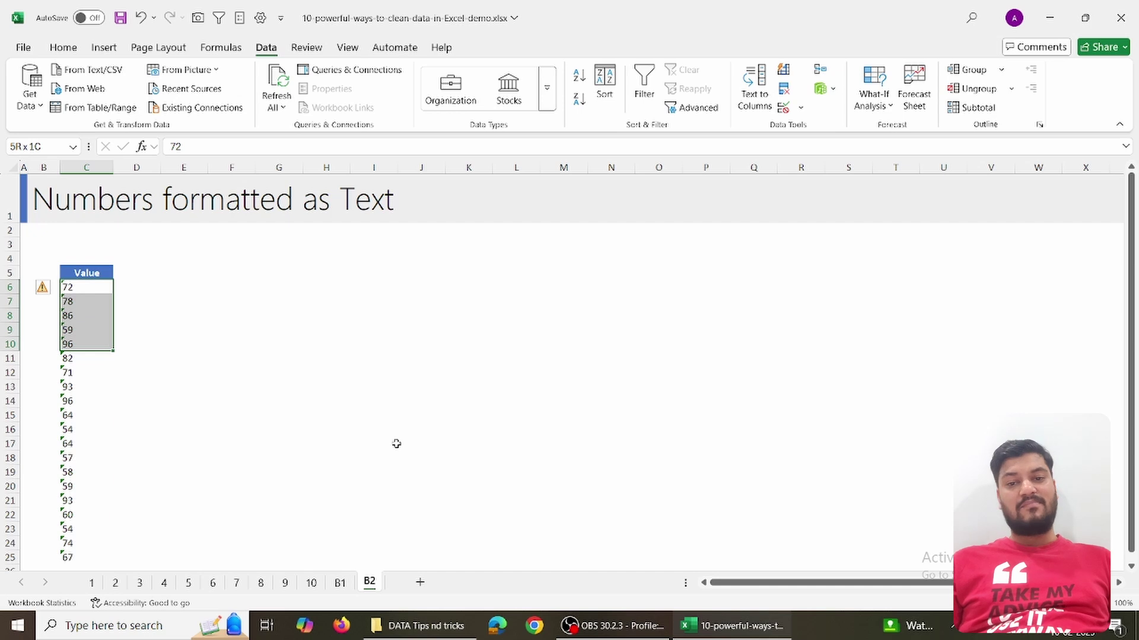
key(Down)
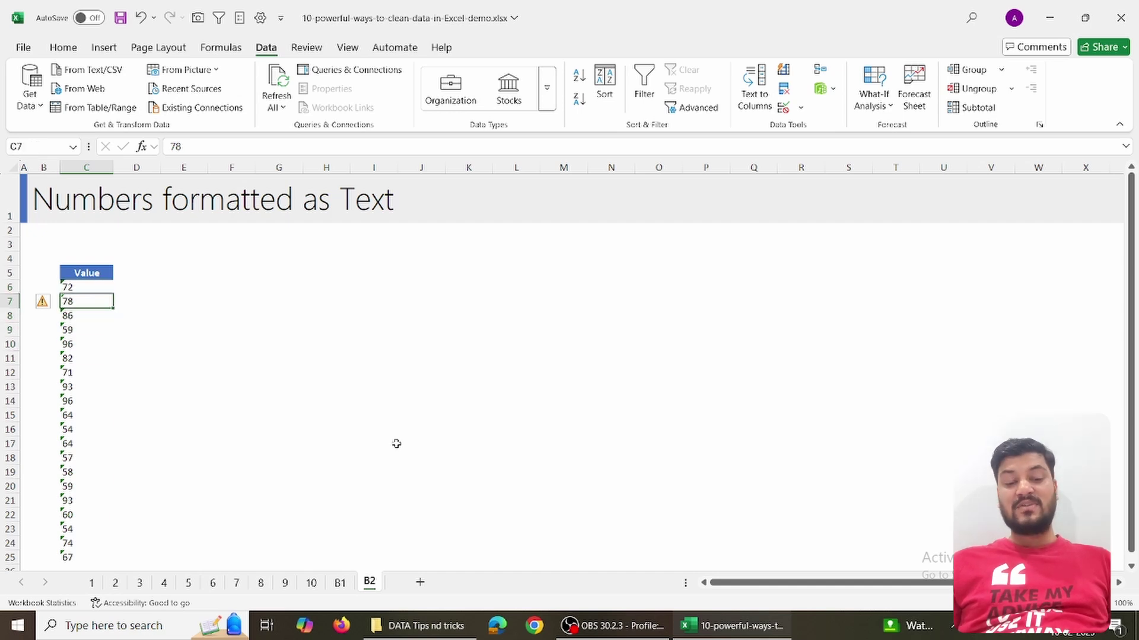
key(Up)
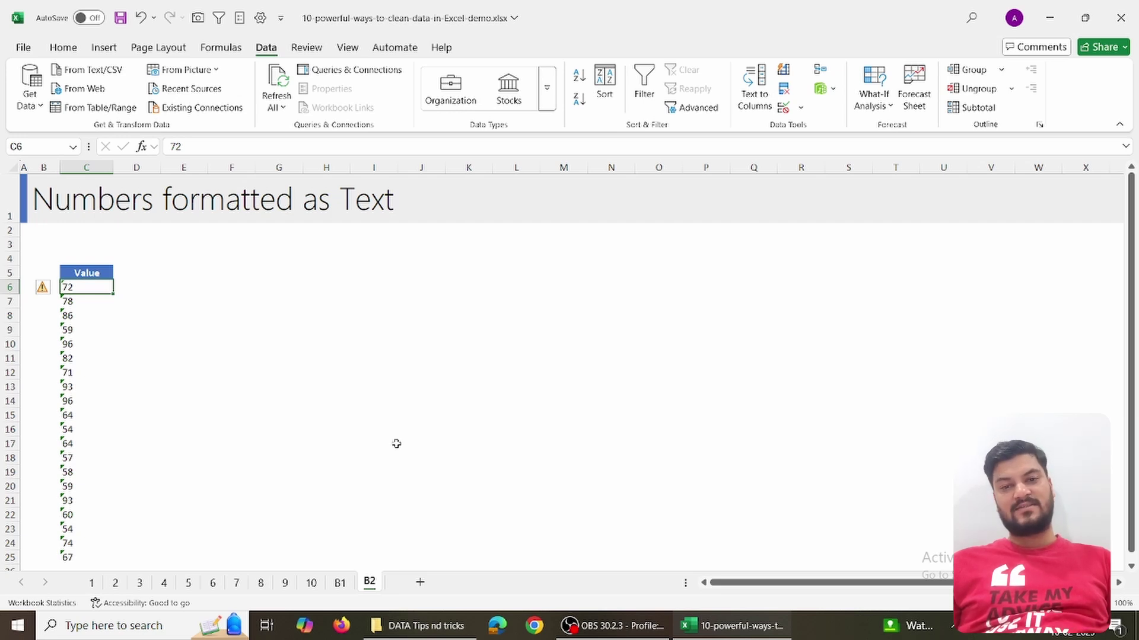
key(Right)
key(Right)
key(Right)
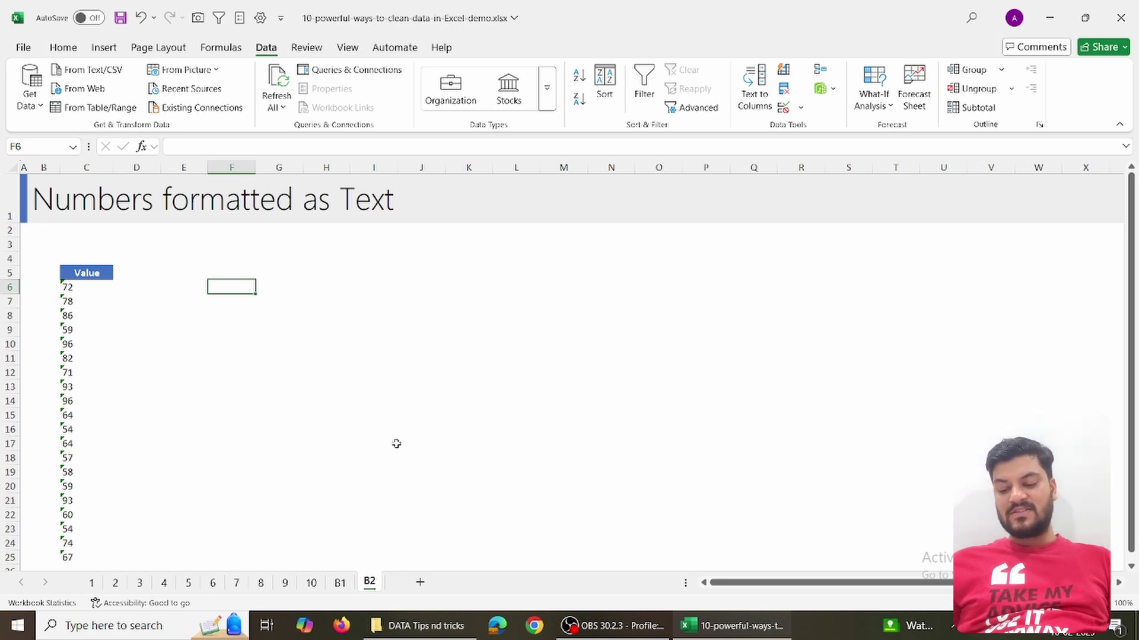
Step: Enter 1 in cell F6
text(1)
key(Return)
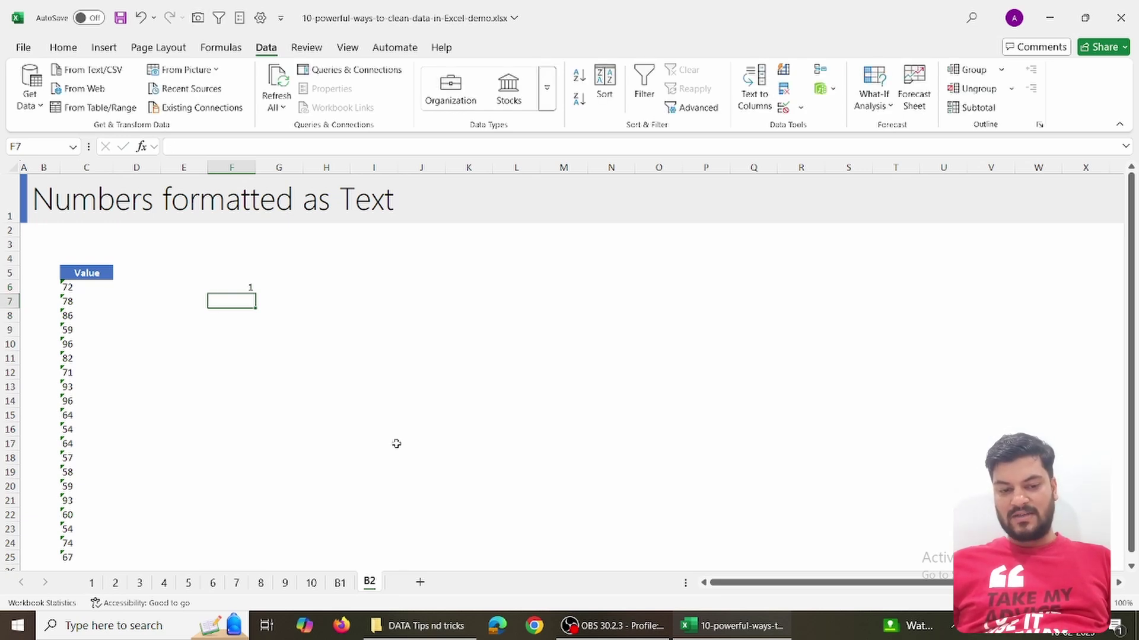
key(Up)
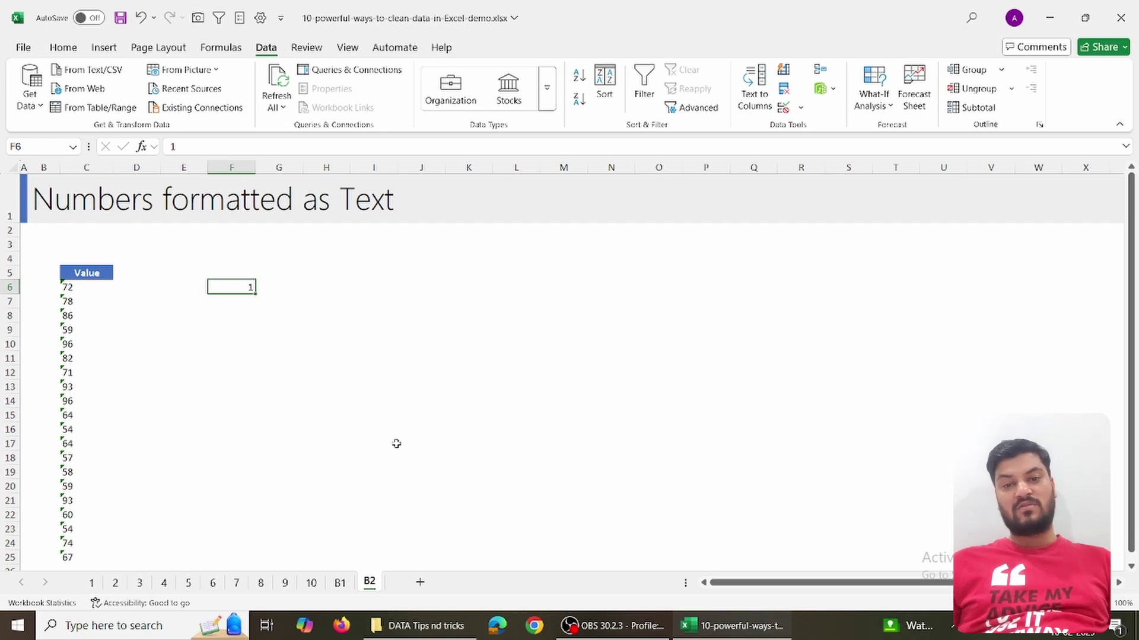
Step: Test =SUM(C6:C25) in C26, which returns 0, then delete it
key(Left)
key(Left)
key(Left)
key(Left)
key(Down)
key(Right)
key(ctrl+Down)
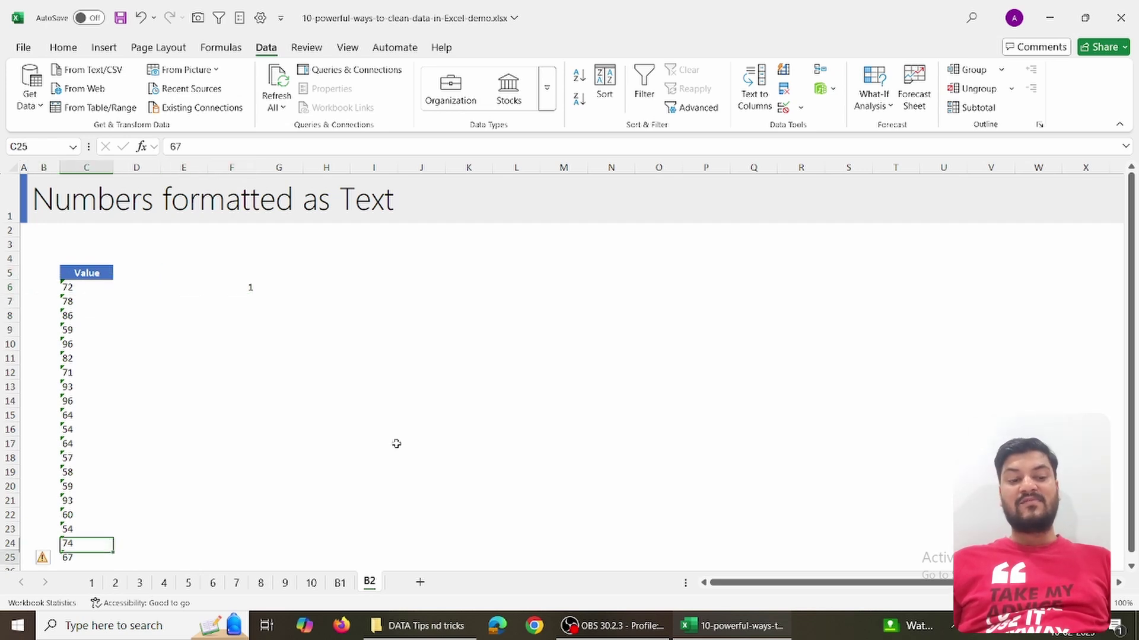
key(Down)
text(=sum)
key(Tab)
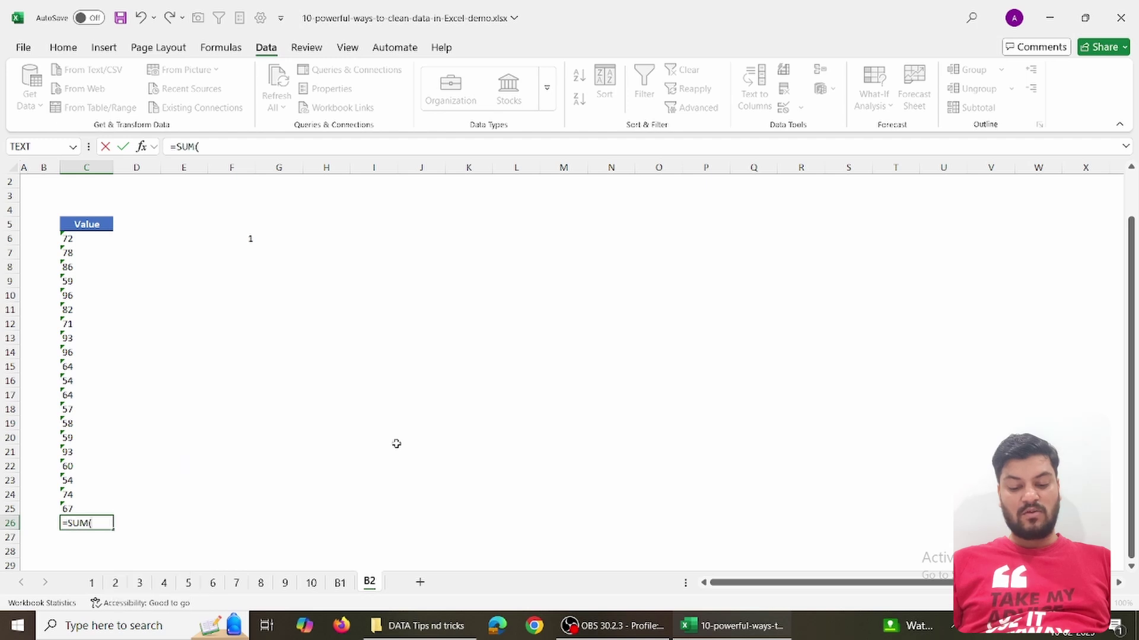
key(Up)
key(ctrl+shift+Up)
key(Return)
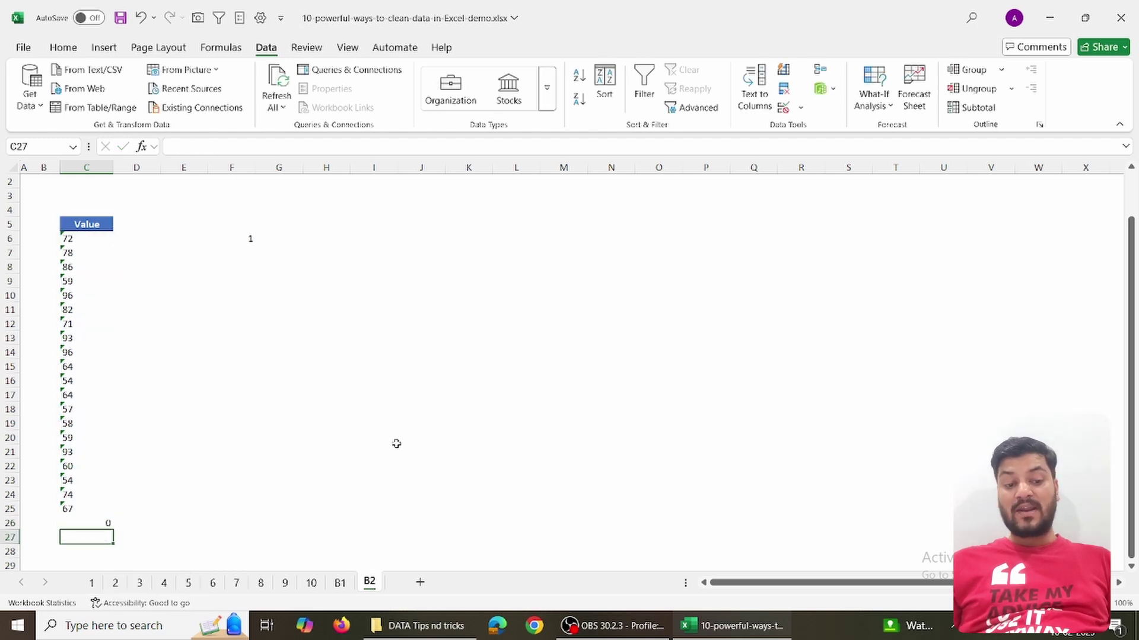
key(Up)
key(Delete)
Step: Copy the 1 from cell F6
key(Up)
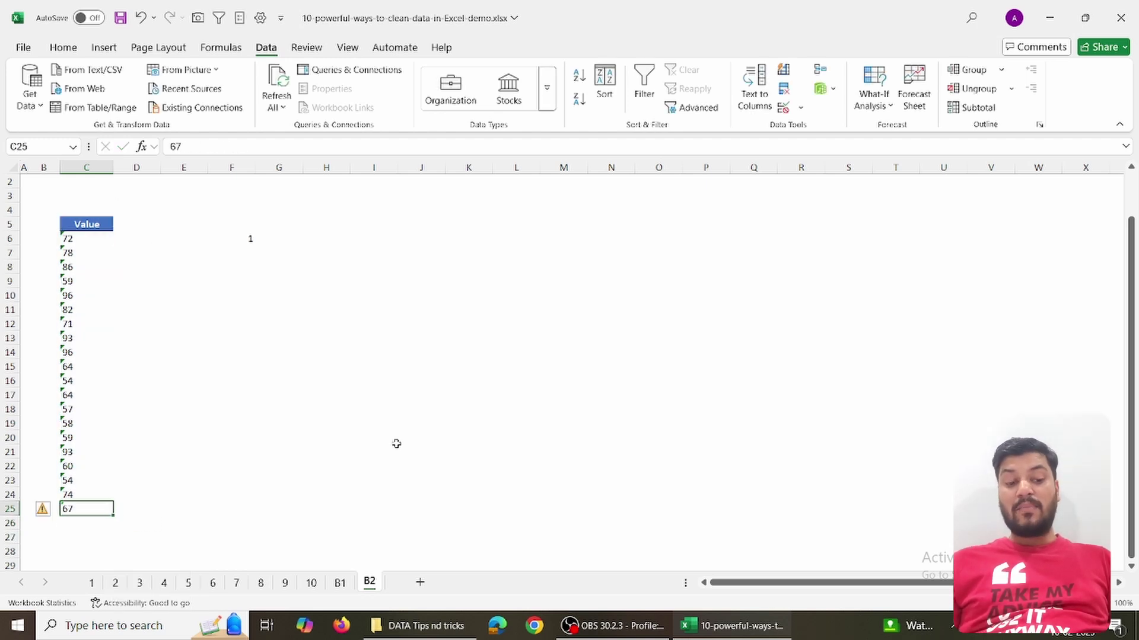
key(ctrl+Up)
key(Down)
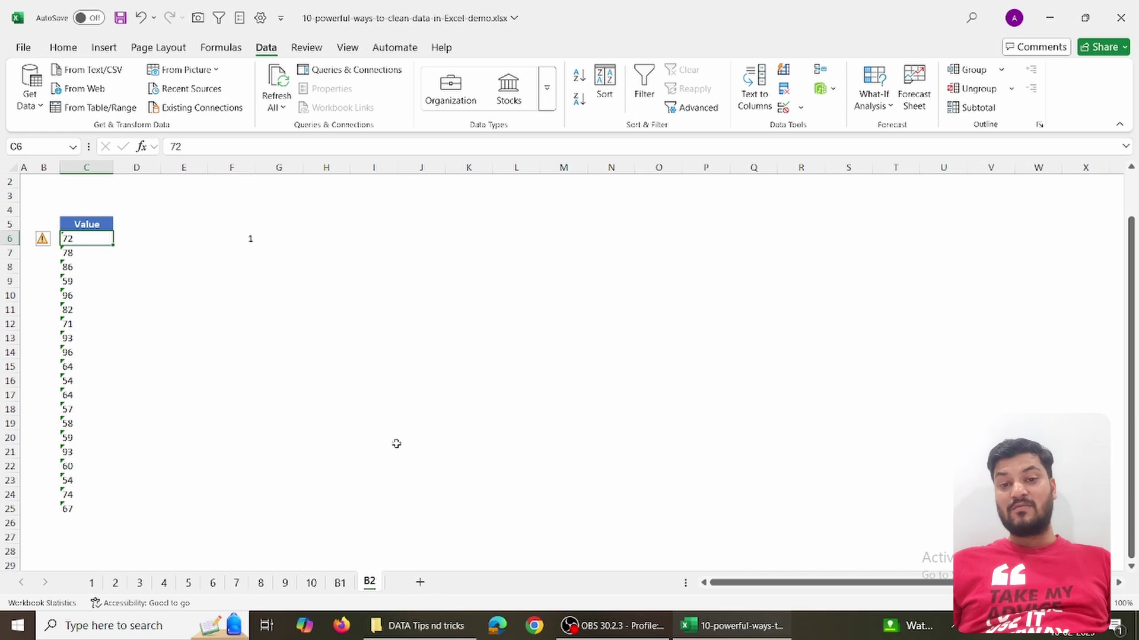
key(Right)
key(Right)
key(Right)
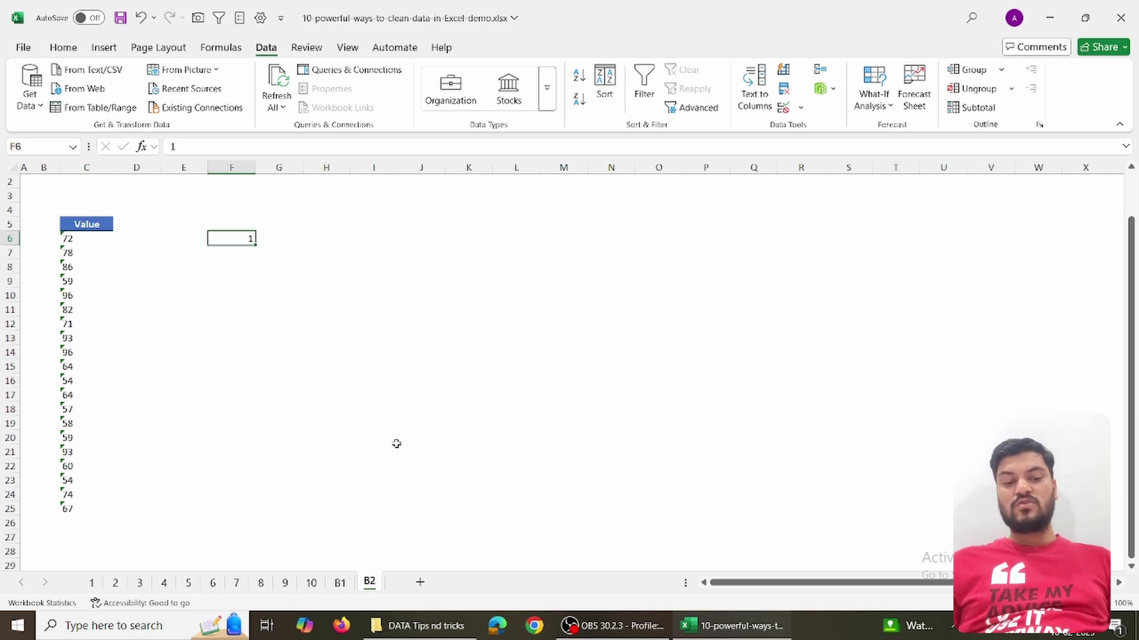
key(ctrl+c)
Step: Paste Special with Multiply onto C6:C25 so the text values become numbers
key(Left)
key(Left)
key(Left)
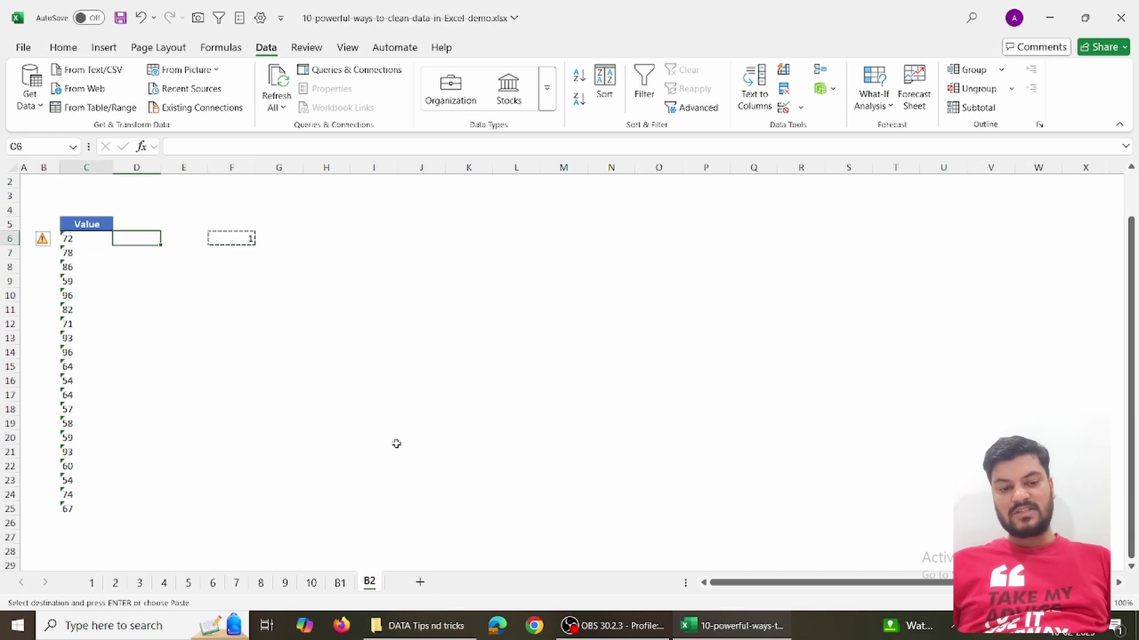
key(ctrl+shift+Down)
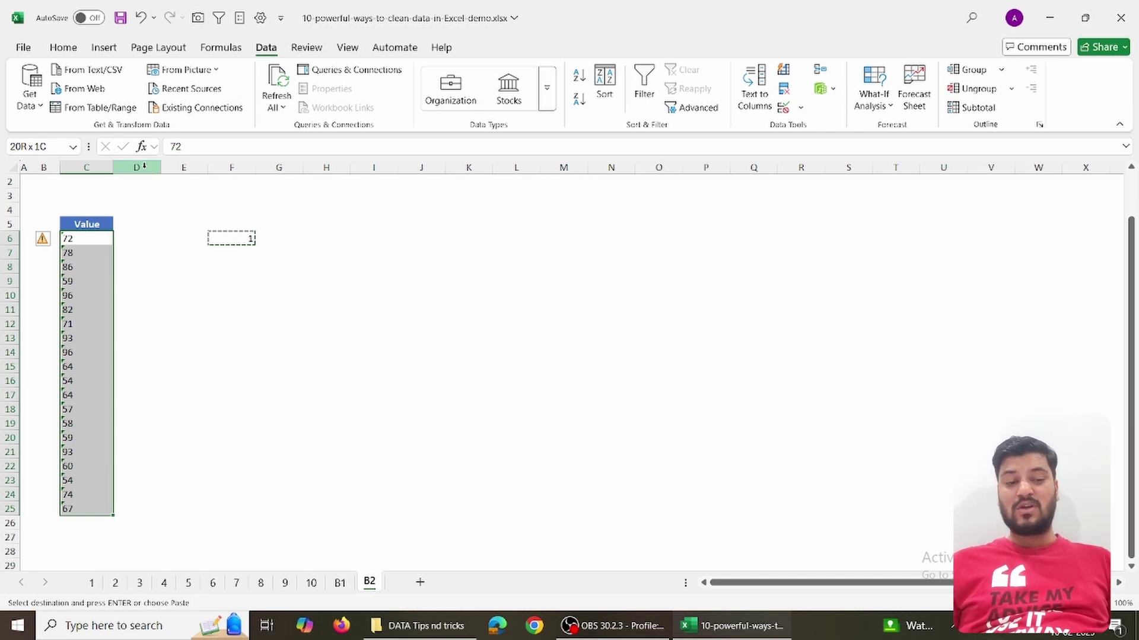
key(ctrl+alt+v)
key(ctrl+alt+v)
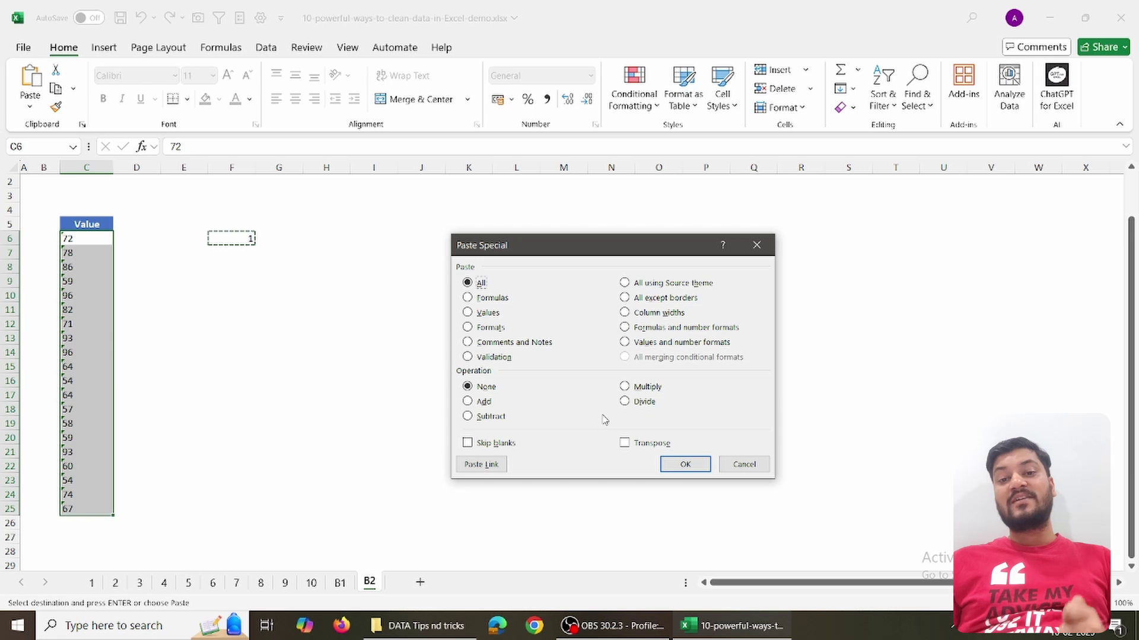
click(625, 387)
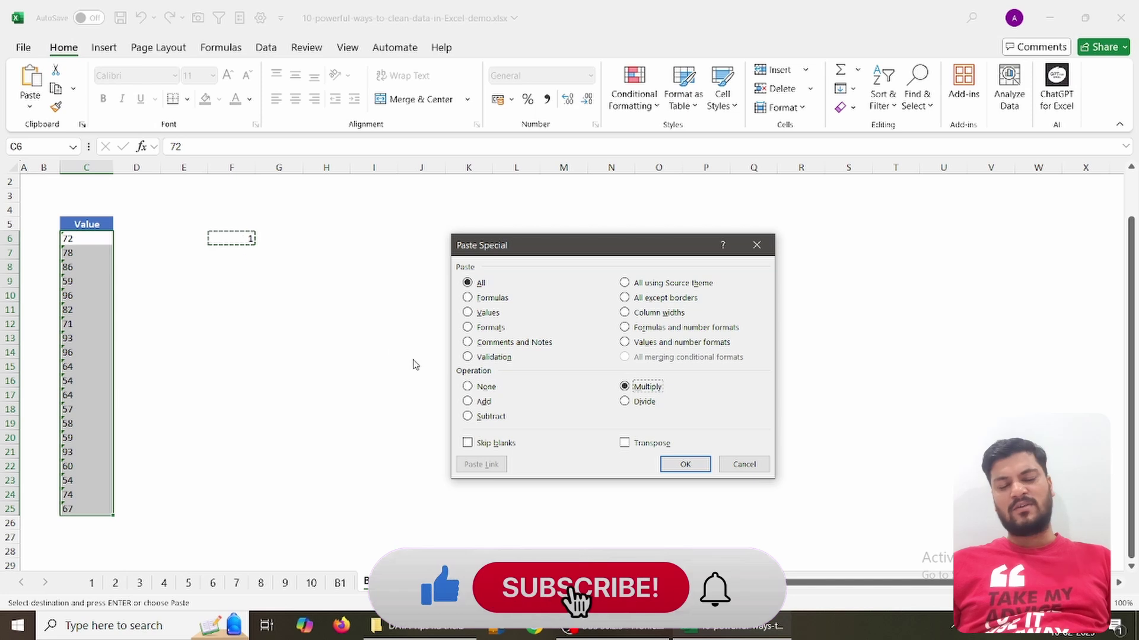
click(682, 465)
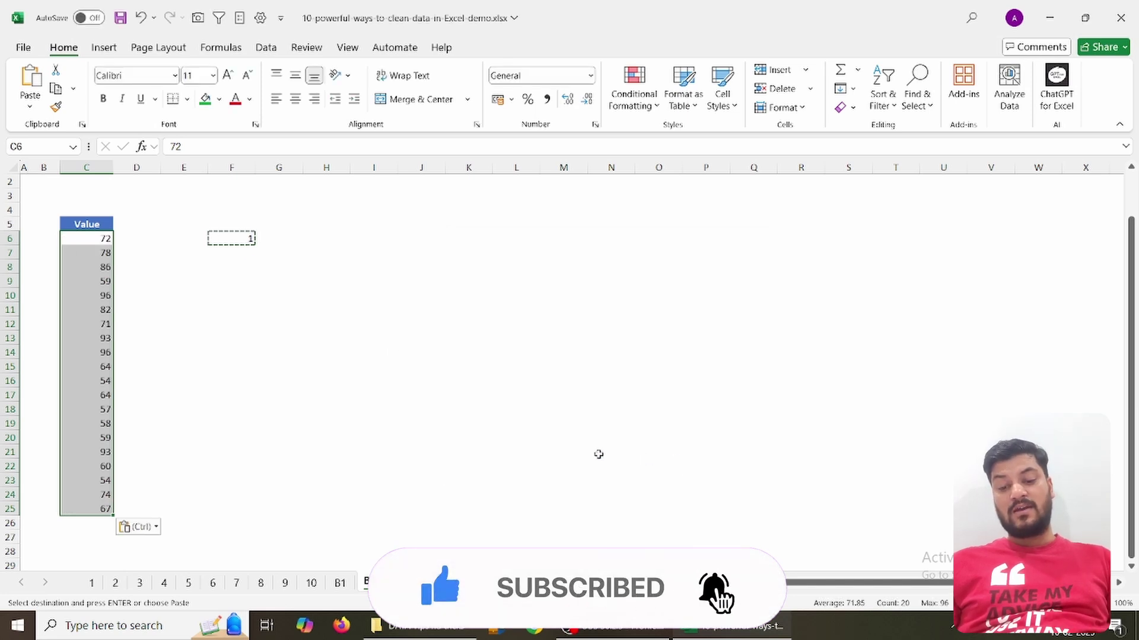
key(Escape)
key(Escape)
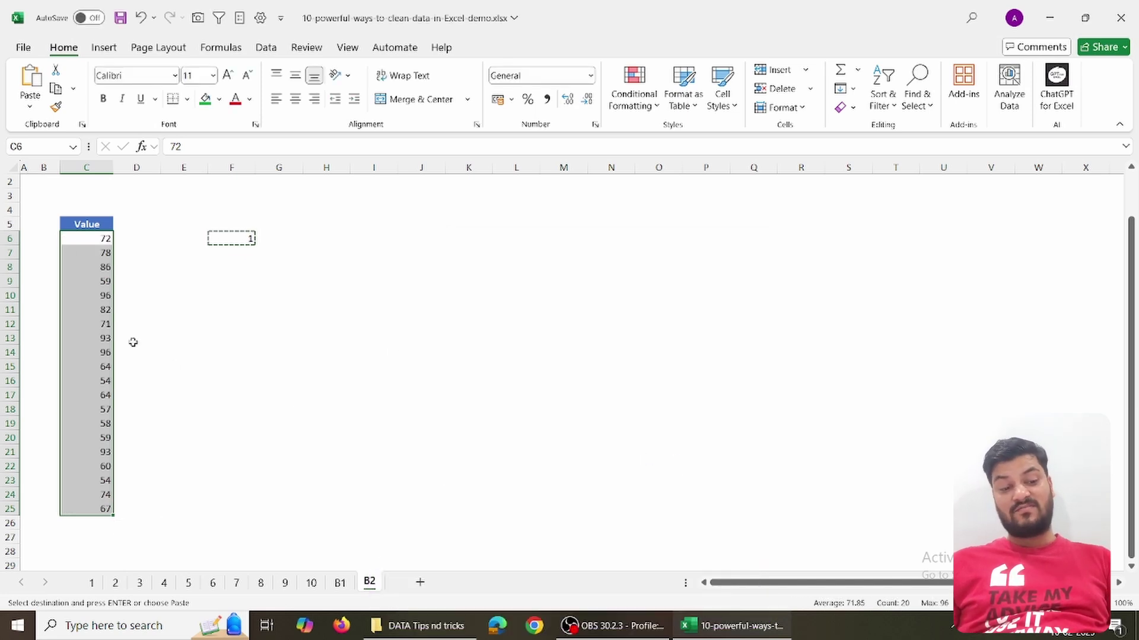
click(88, 239)
key(shift+Down)
key(shift+Down)
key(shift+Down)
key(shift+Down)
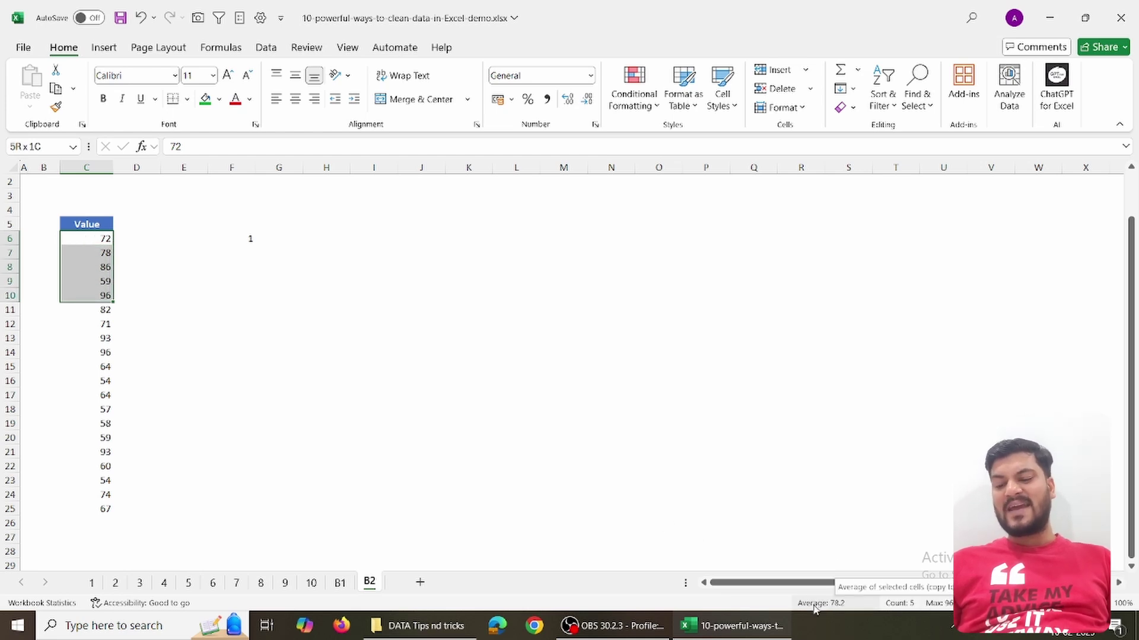
Step: Enter =SUM(C6:C25) in C26, giving a total of 1437
click(95, 525)
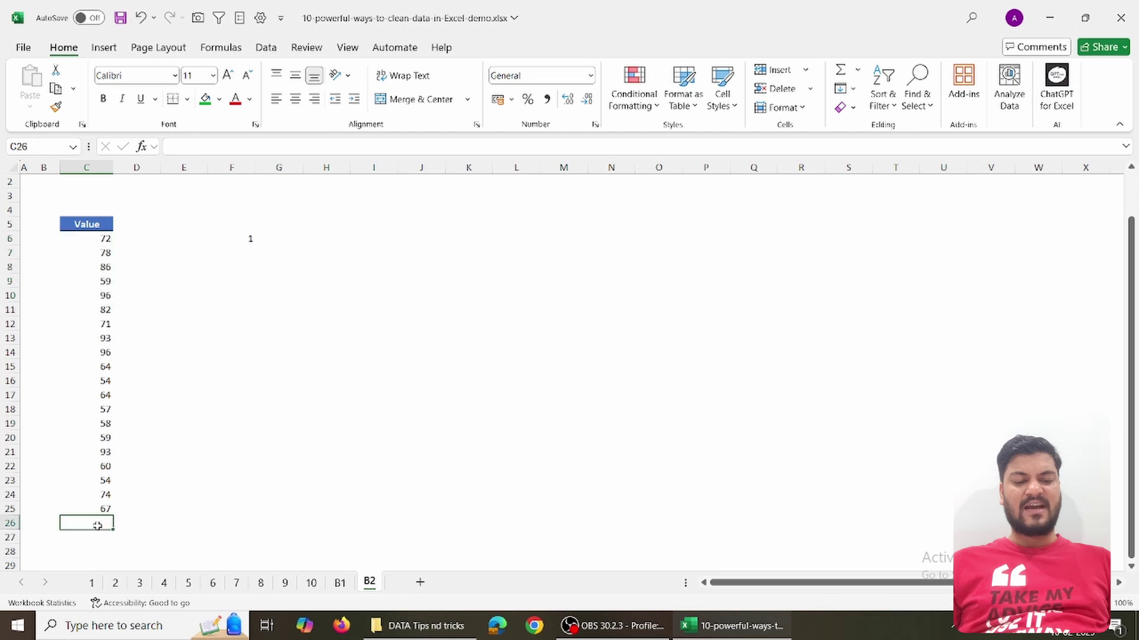
text(=sum()
key(Up)
key(shift+Up)
key(shift+Up)
key(shift+Up)
key(shift+Up)
key(shift+Up)
key(shift+Up)
key(shift+Up)
key(shift+Up)
key(shift+Up)
key(shift+Up)
key(shift+Up)
key(shift+Up)
key(shift+Up)
key(shift+Up)
key(shift+Up)
key(shift+Up)
key(shift+Up)
key(shift+Up)
key(shift+Up)
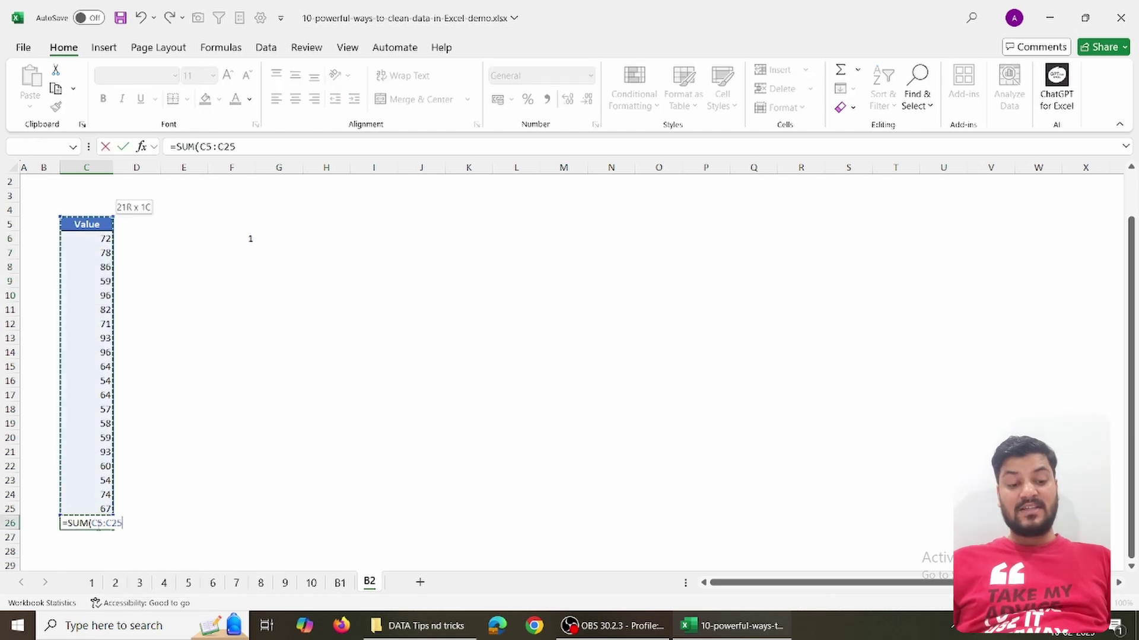
key(Return)
click(96, 524)
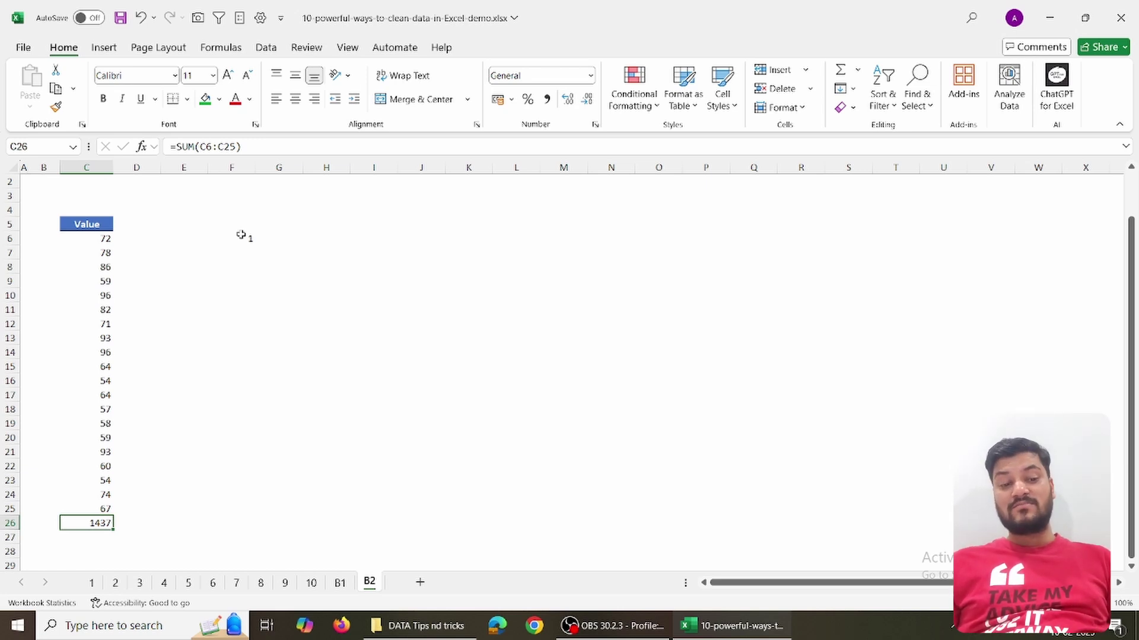
Step: Undo the conversion, then enter 0 in F7 and copy it
key(ctrl+z)
key(ctrl+z)
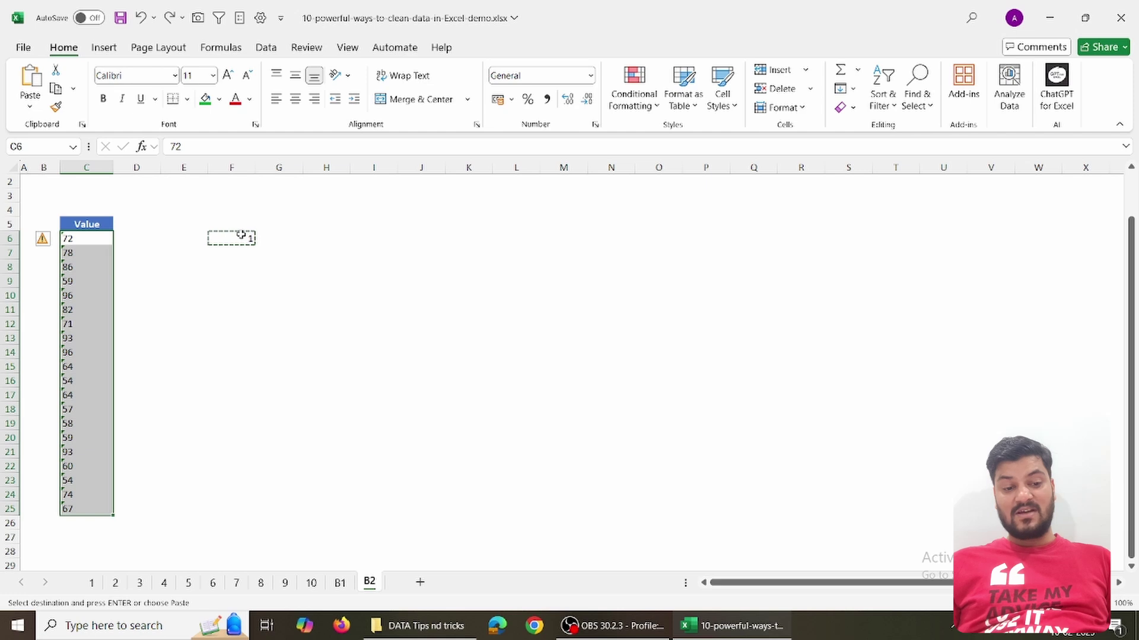
click(98, 239)
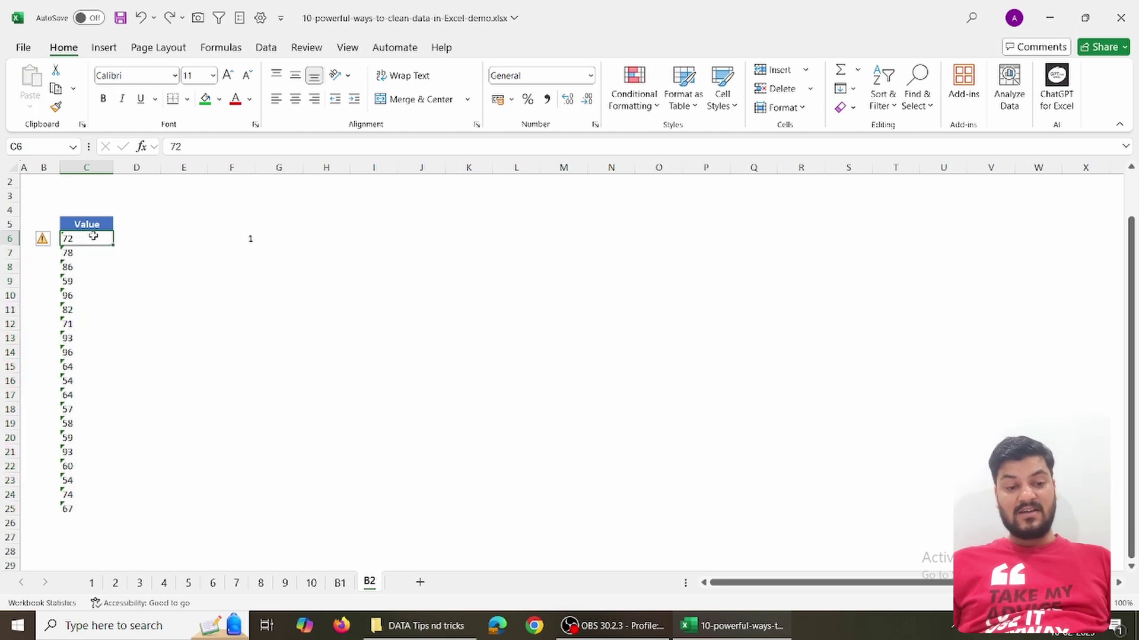
drag(80, 238, 84, 325)
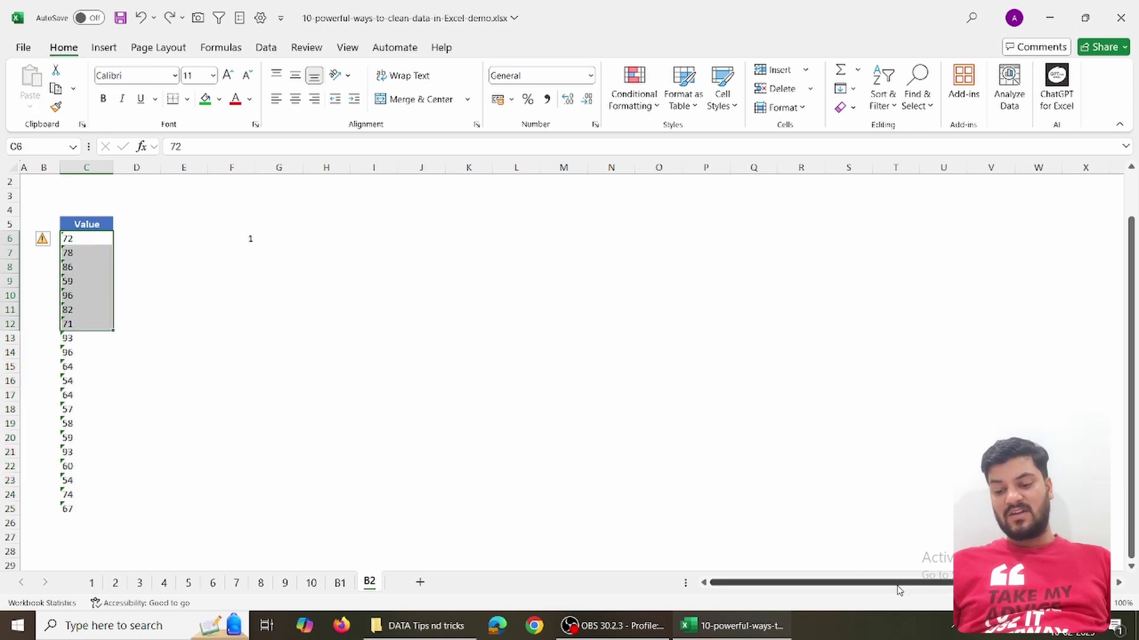
click(255, 257)
text(0)
key(Return)
click(254, 258)
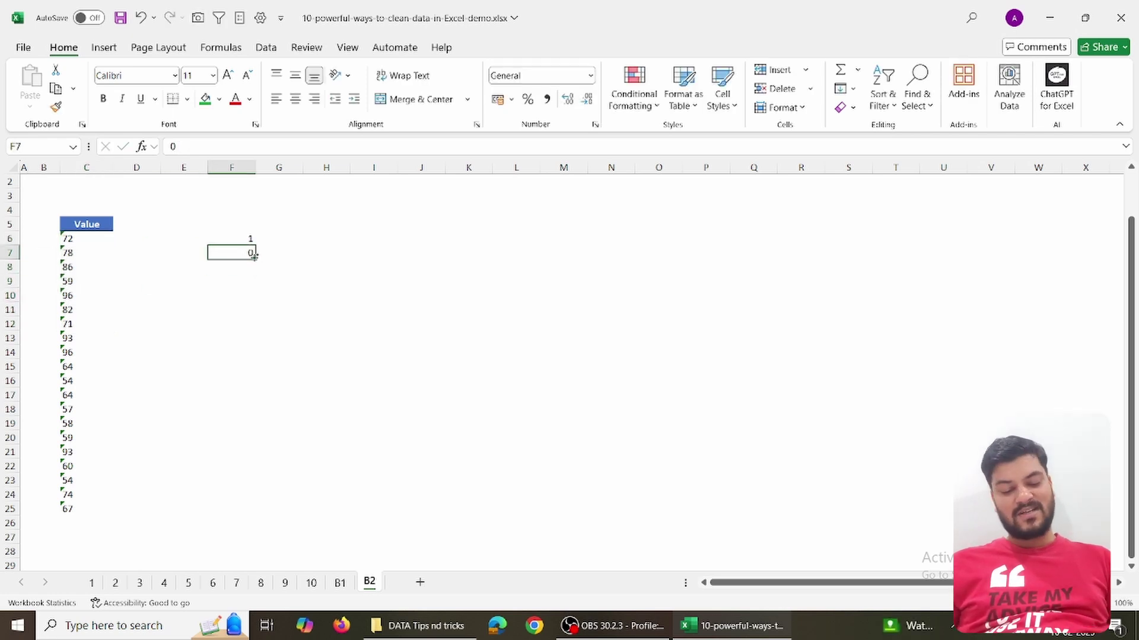
key(ctrl+c)
Step: Paste Special with Add onto C6:C25 to convert the values to numbers
key(Left)
key(Up)
key(Left)
key(Left)
key(ctrl+shift+Down)
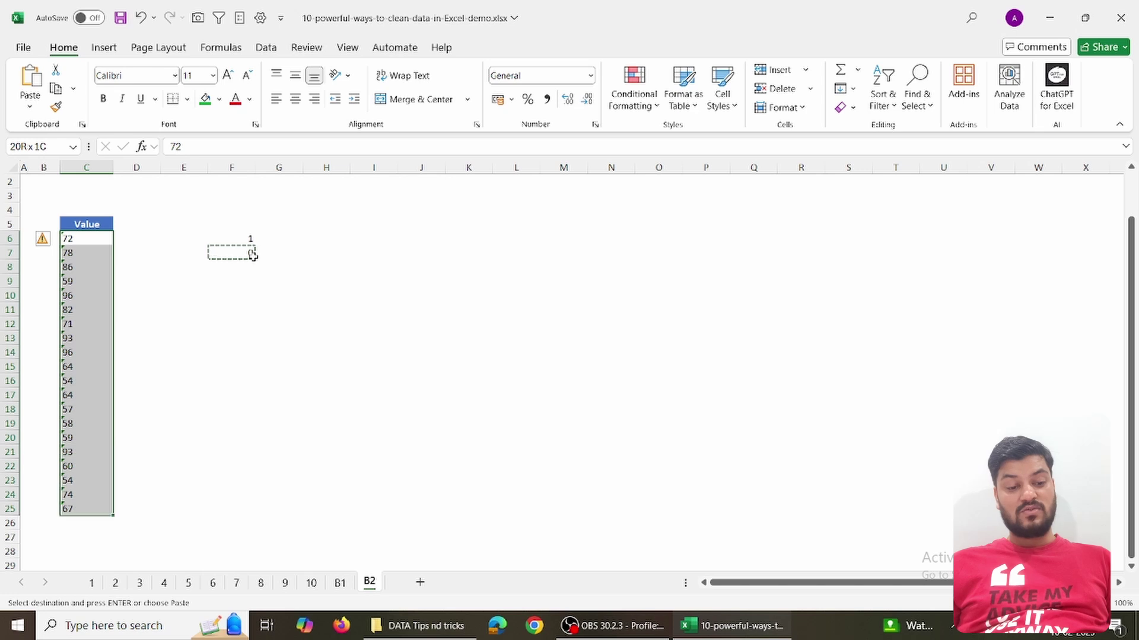
key(ctrl+alt+v)
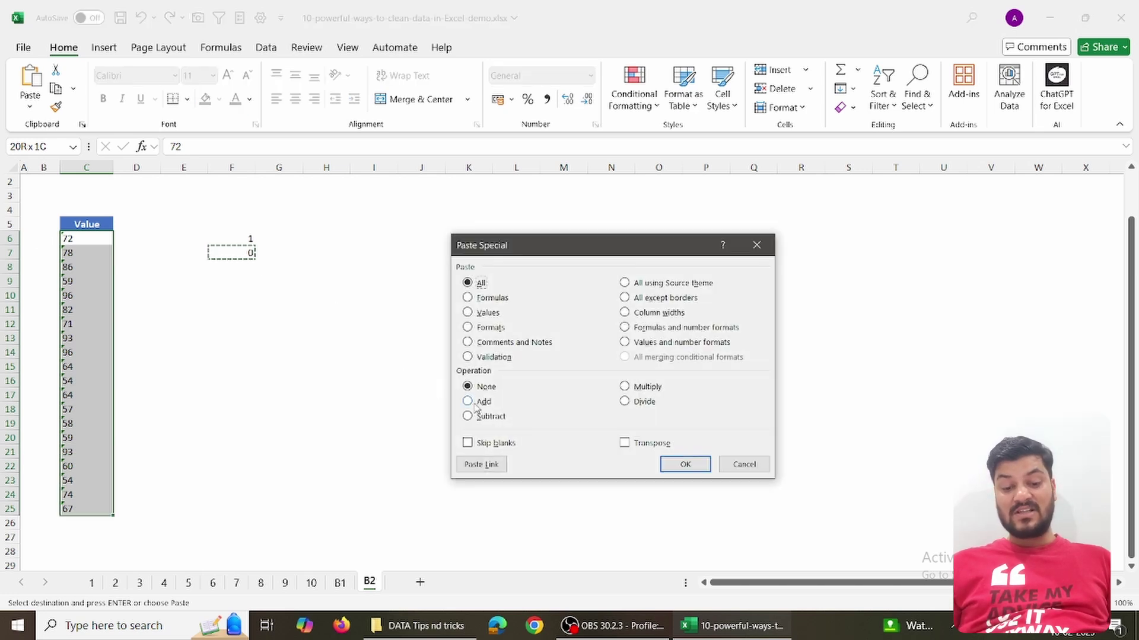
click(480, 402)
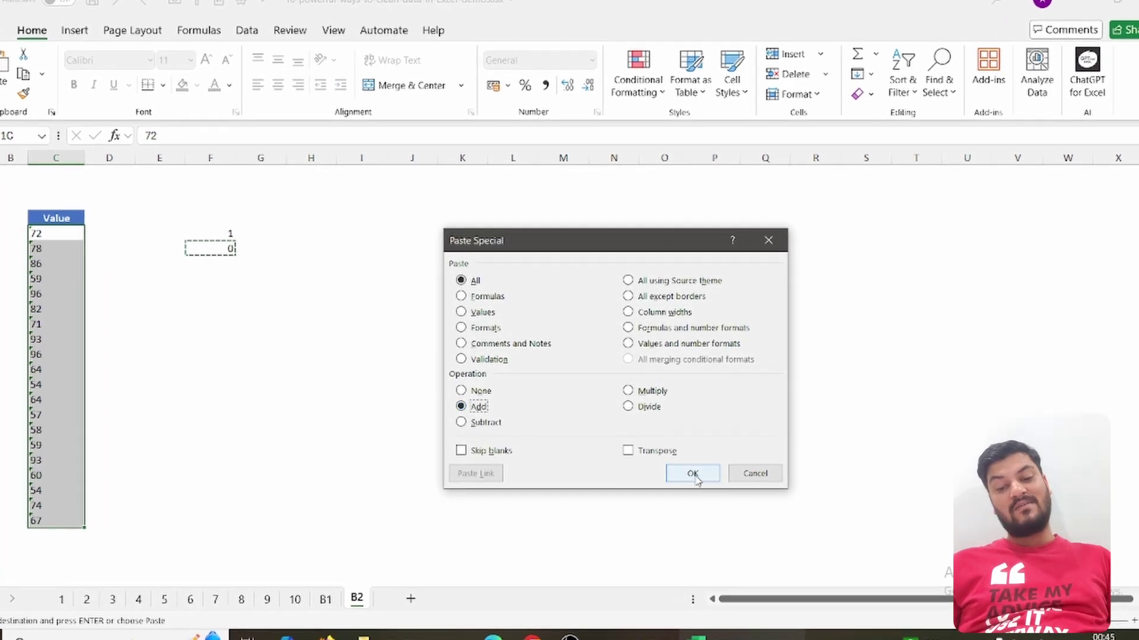
click(686, 465)
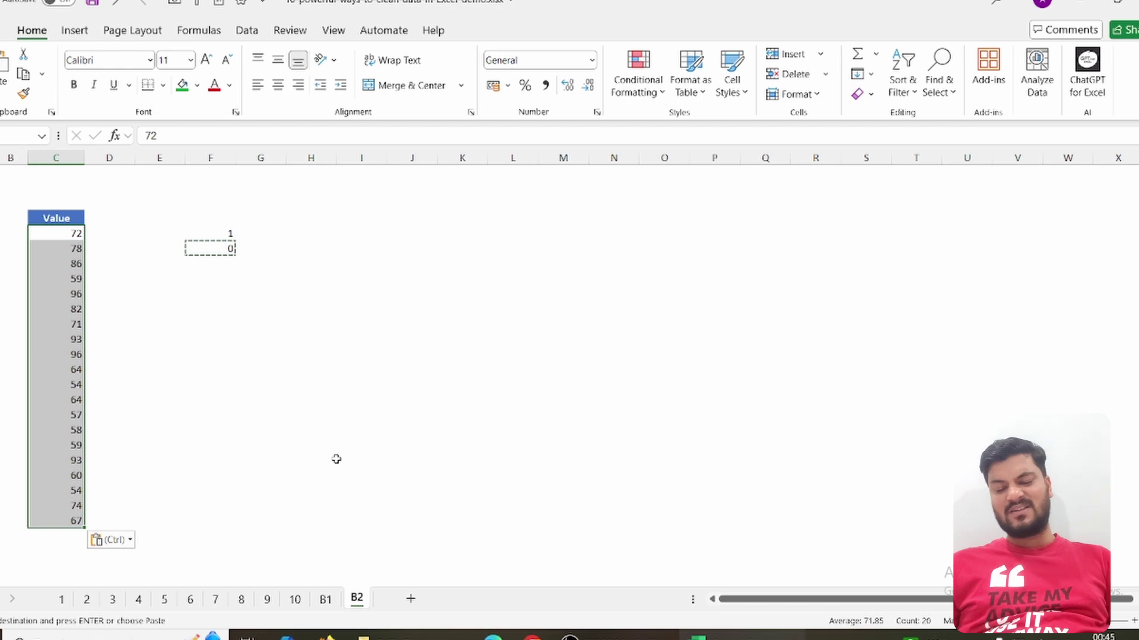